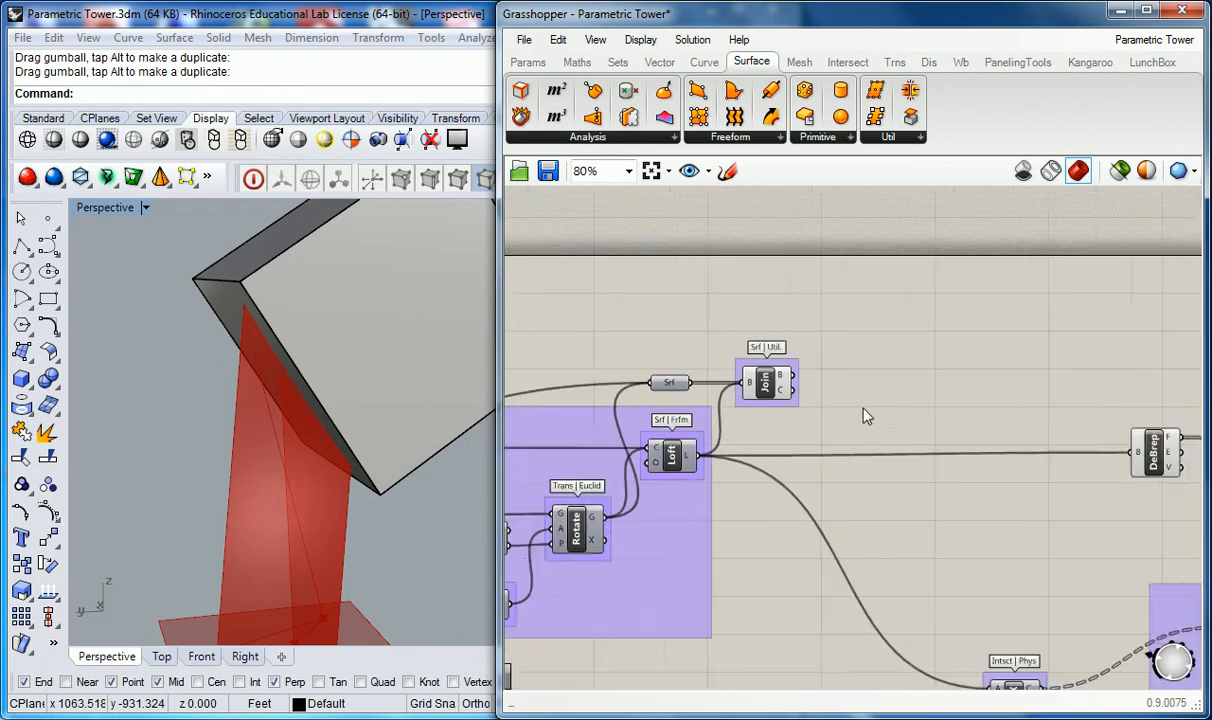
left_click(1005, 431)
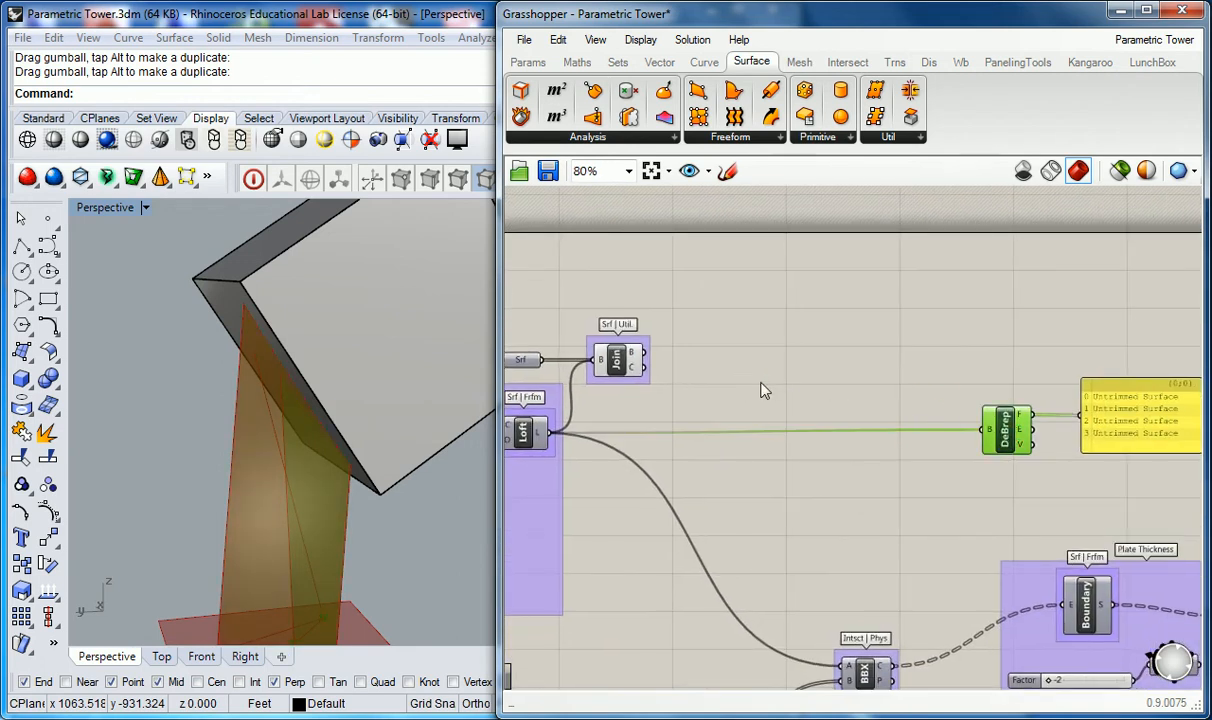
left_click_drag(618, 362, 624, 365)
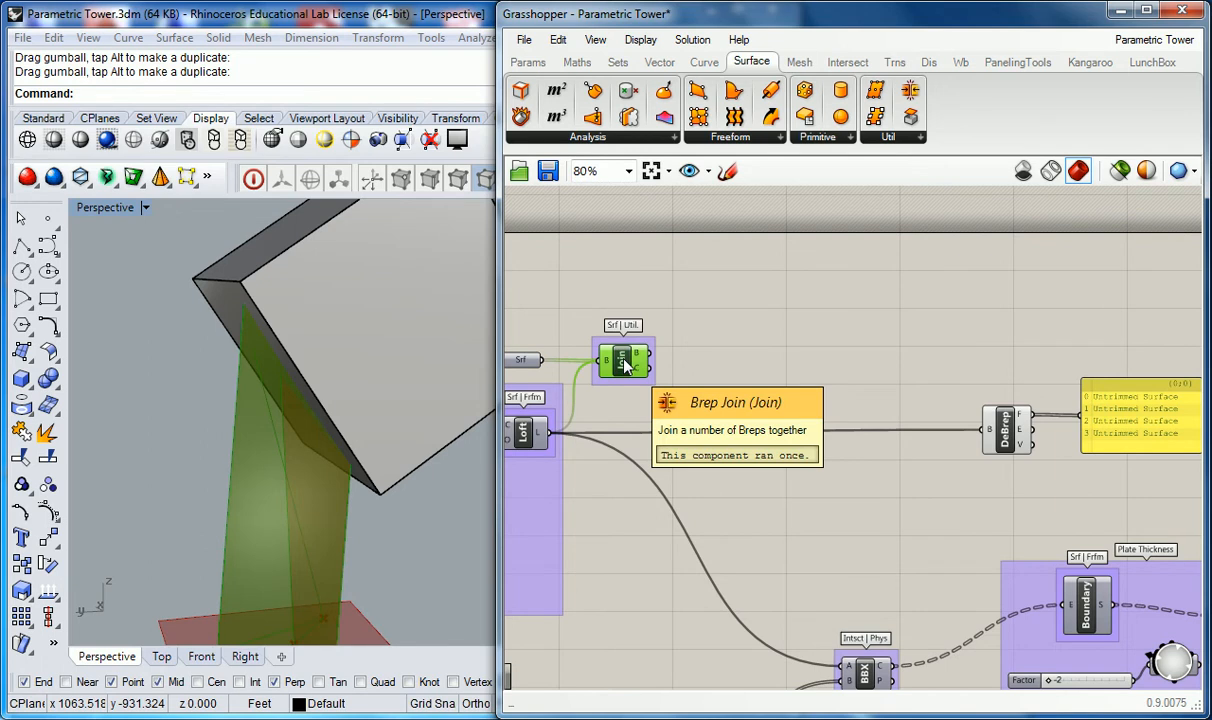
right_click(719, 348)
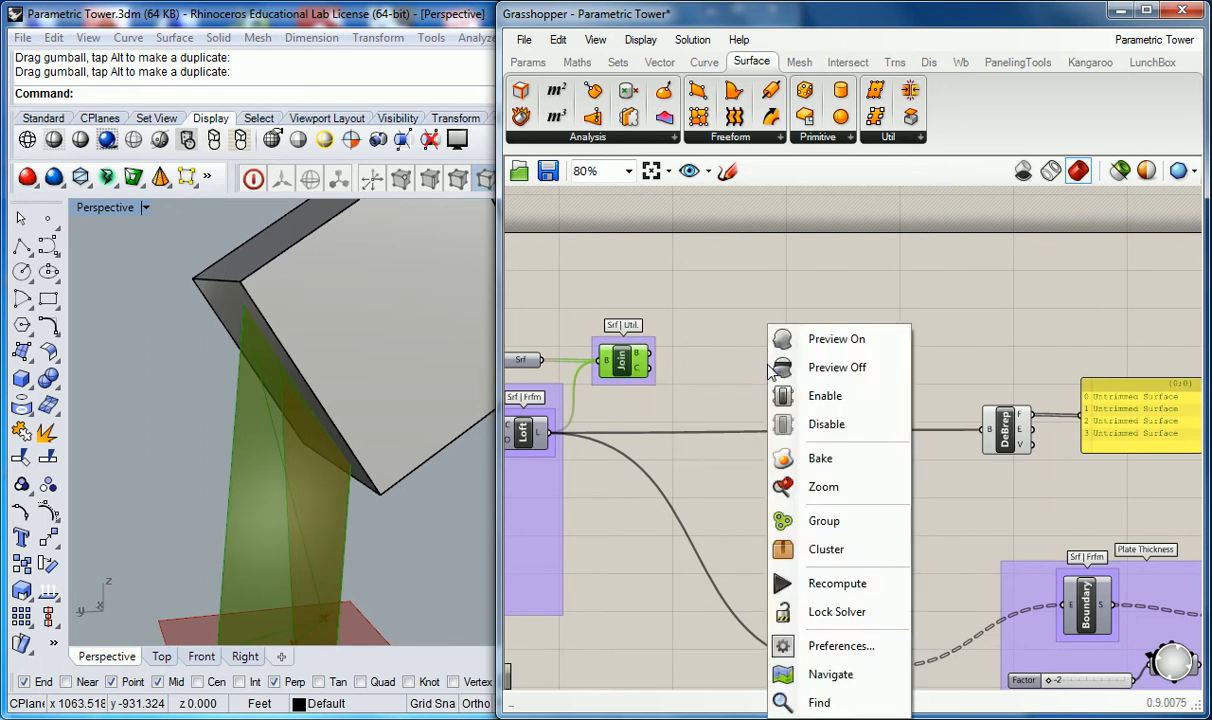
left_click(711, 356)
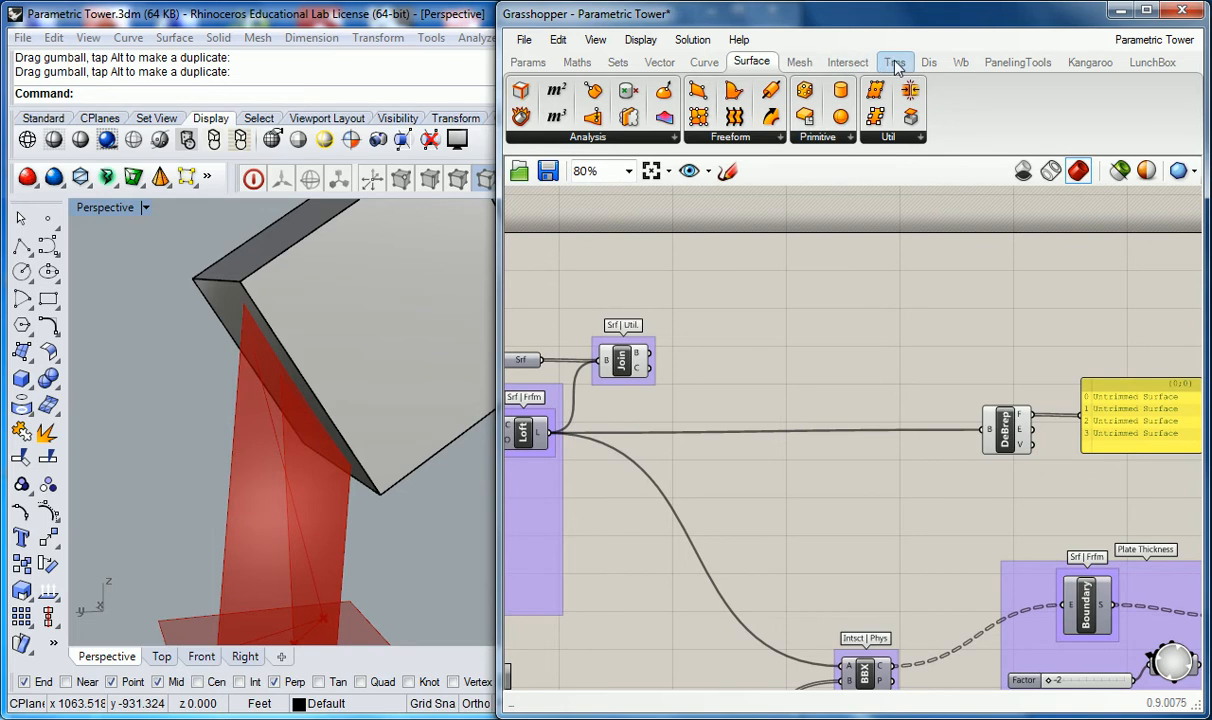
Step: Place a Solid Difference component from the Intersect Shape set onto the canvas
left_click(849, 63)
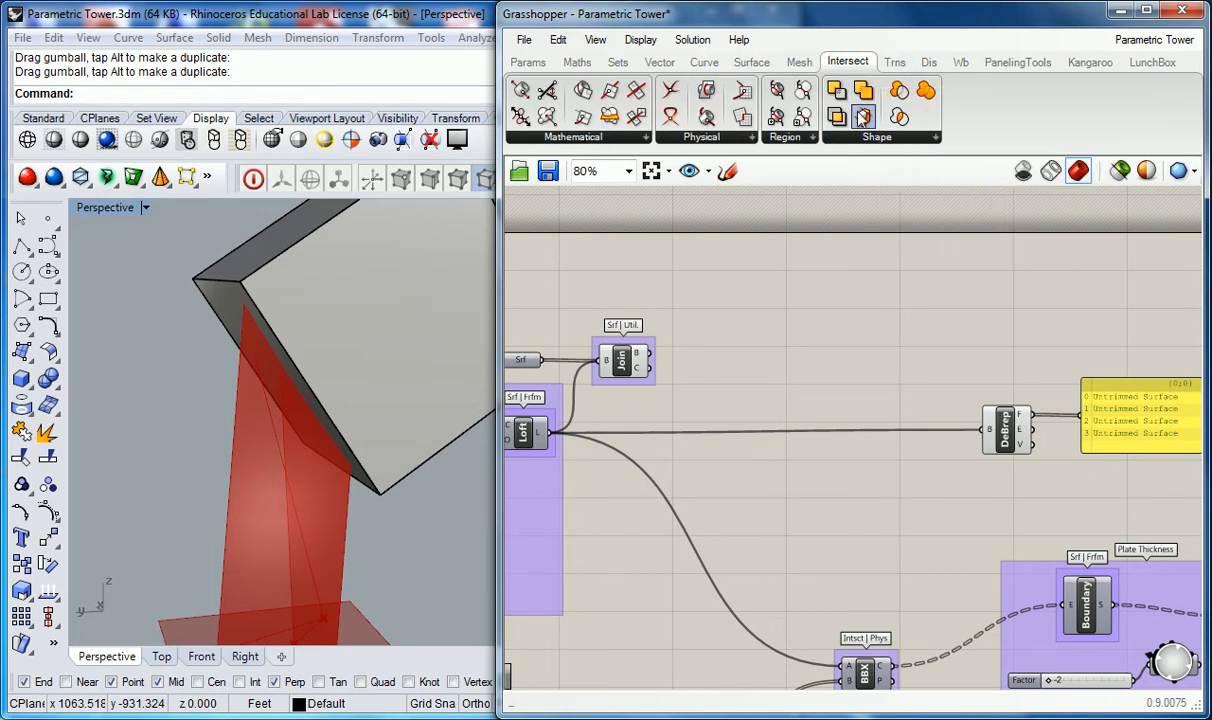
left_click(877, 138)
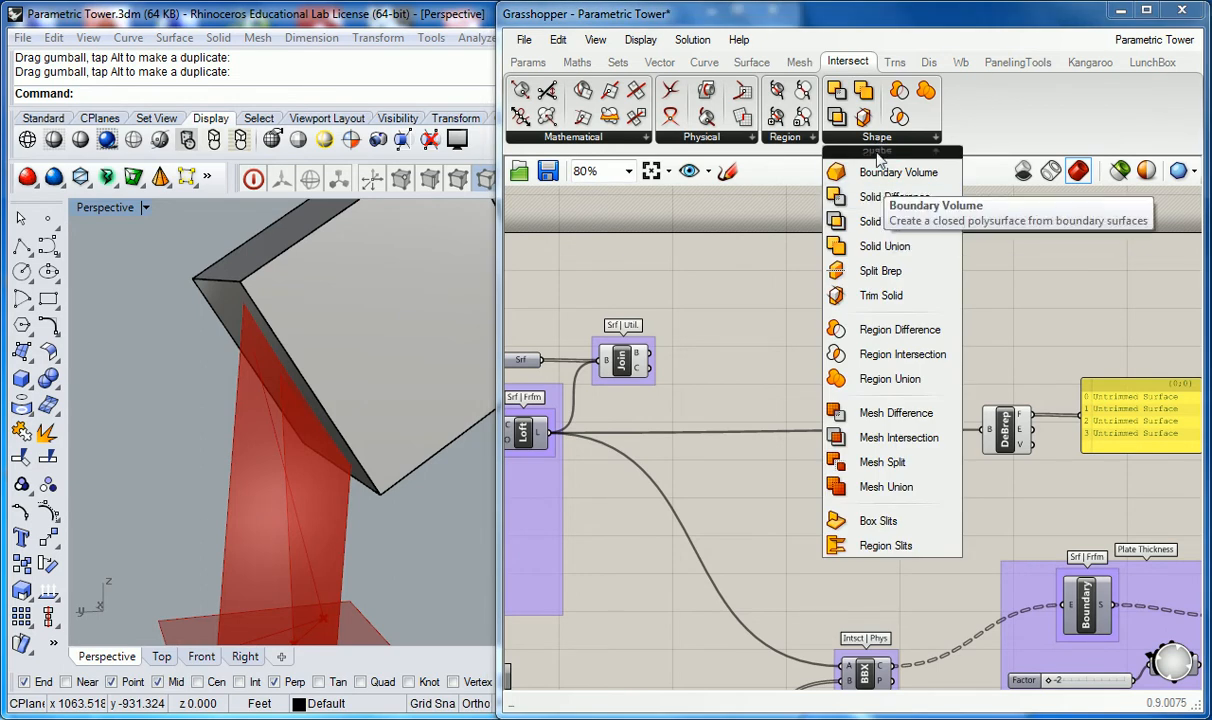
left_click(879, 198)
left_click(799, 320)
Step: Rename the new component's group as "Intersect | Shape"
right_click(797, 320)
left_click(850, 332)
type("Intersect | Soli")
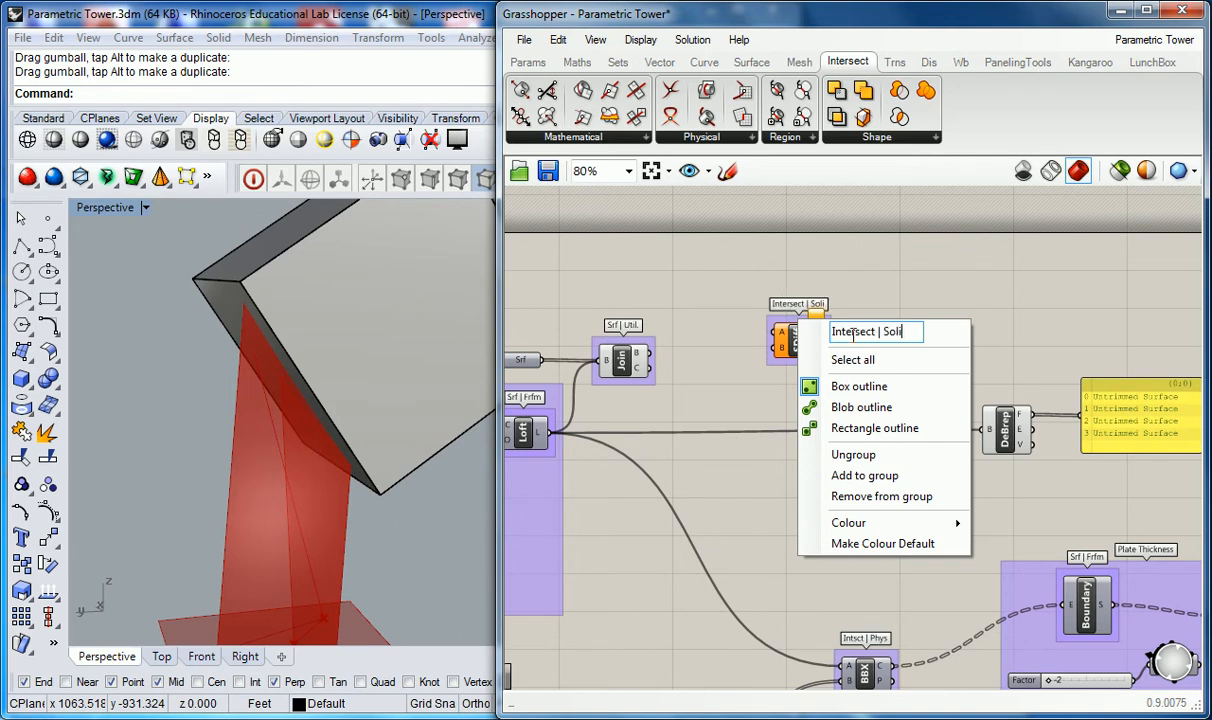
type("d Di")
key("BackSpace")
key("BackSpace")
key("BackSpace")
key("BackSpace")
key("BackSpace")
key("BackSpace")
key("BackSpace")
type("hape")
key("Return")
Step: Move the Solid Difference group up beside the Join component
scroll(722, 350, "up", 2)
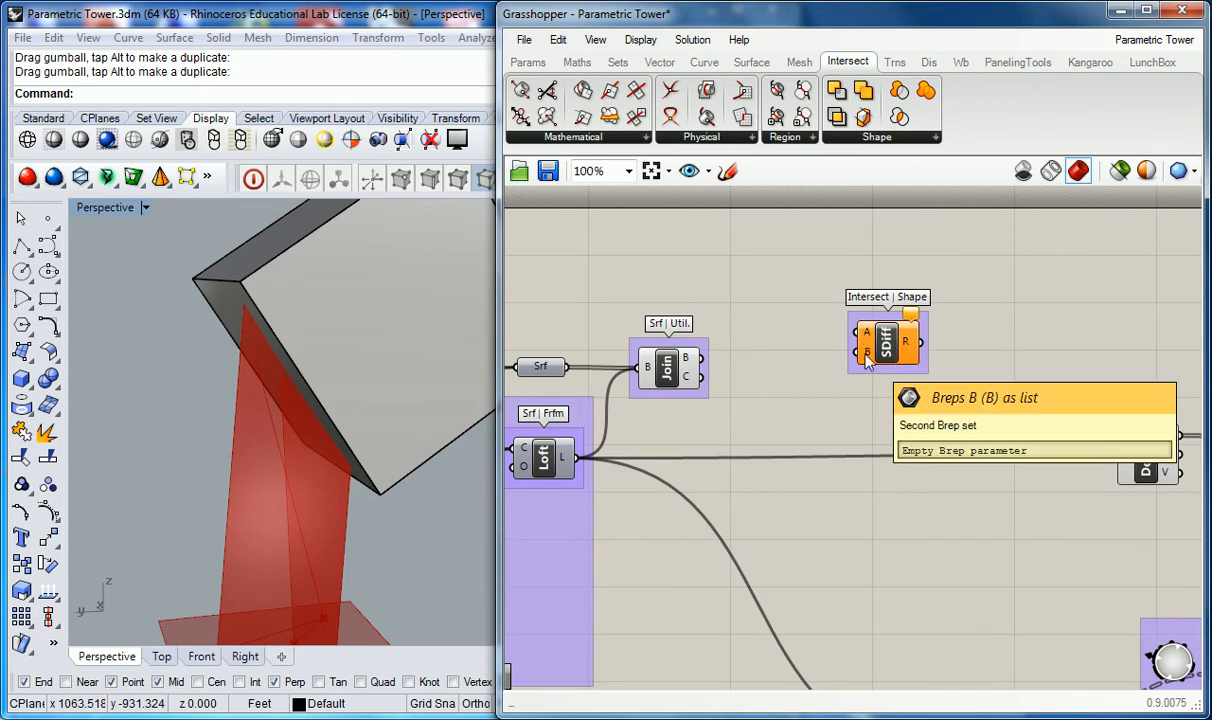
left_click_drag(886, 344, 857, 335)
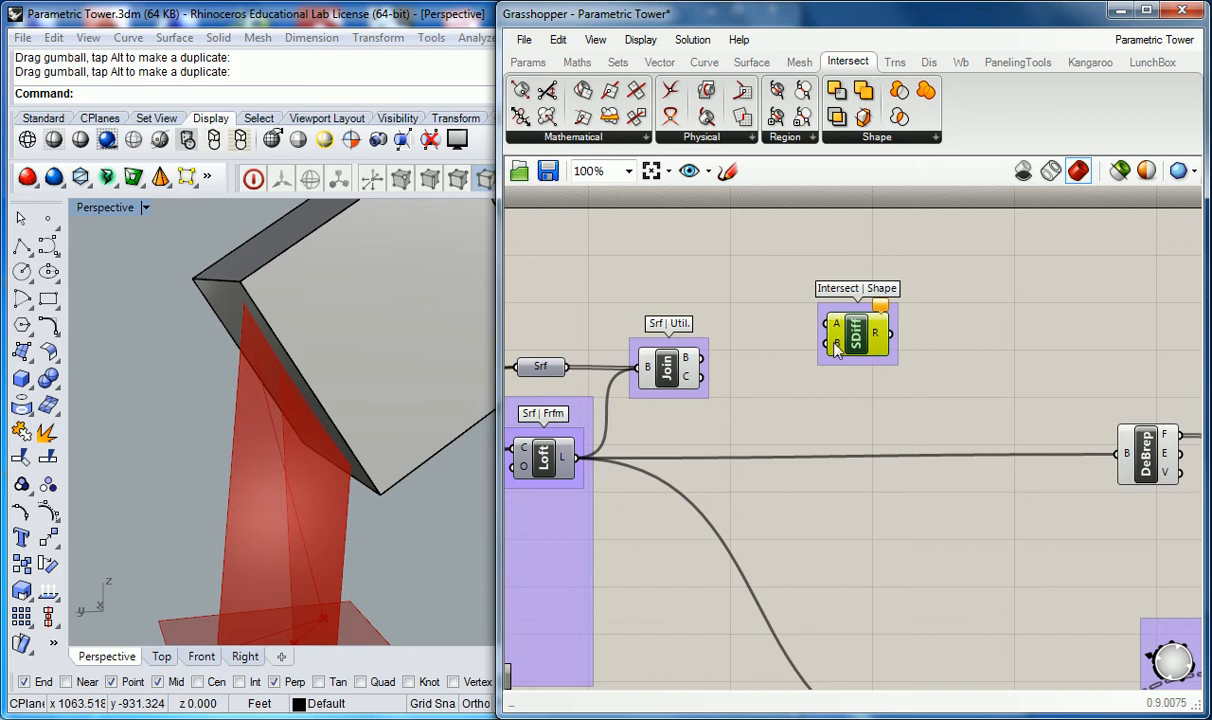
left_click_drag(850, 343, 838, 333)
left_click(773, 320)
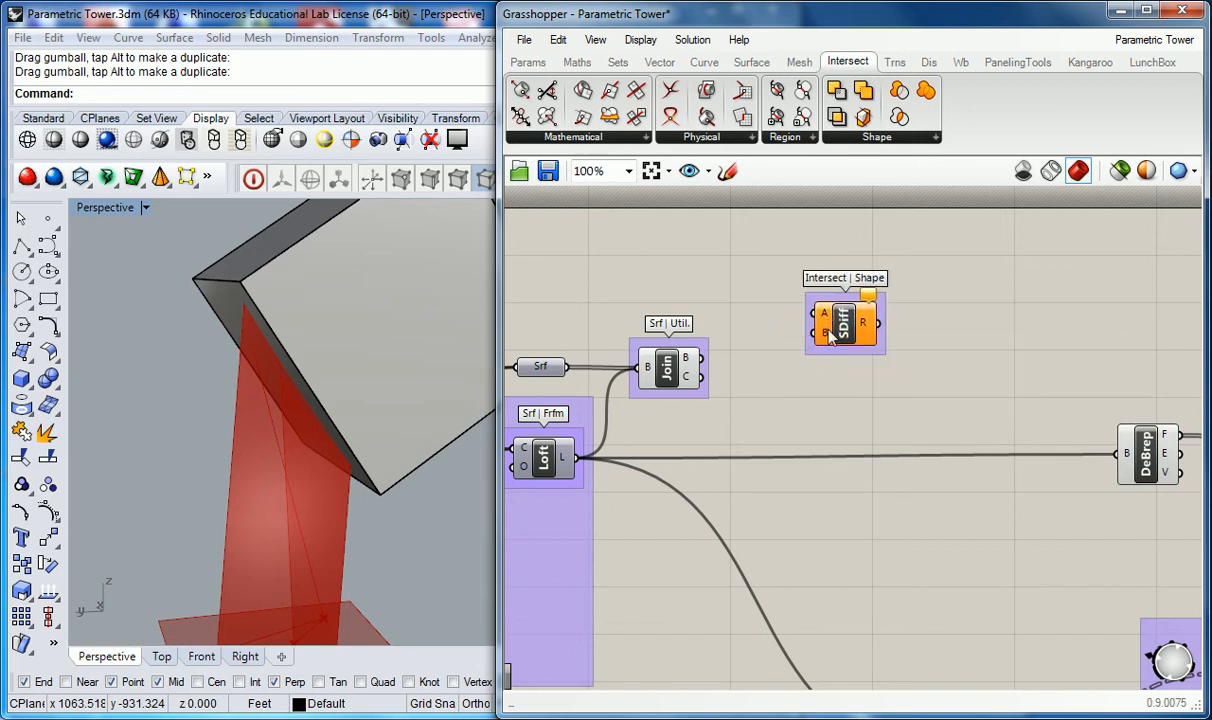
right_click_drag(758, 337, 810, 333)
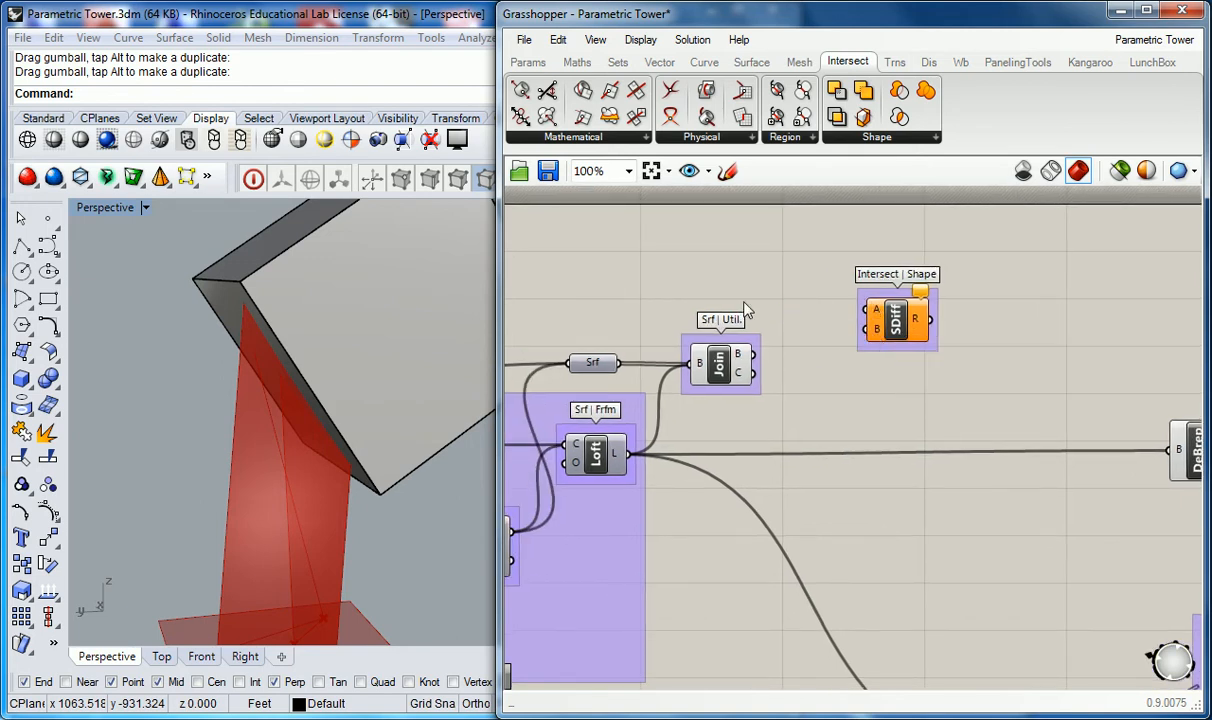
Step: Select the box in the Perspective viewport and shift it slightly, then clear the selection
left_click_drag(505, 265, 584, 267)
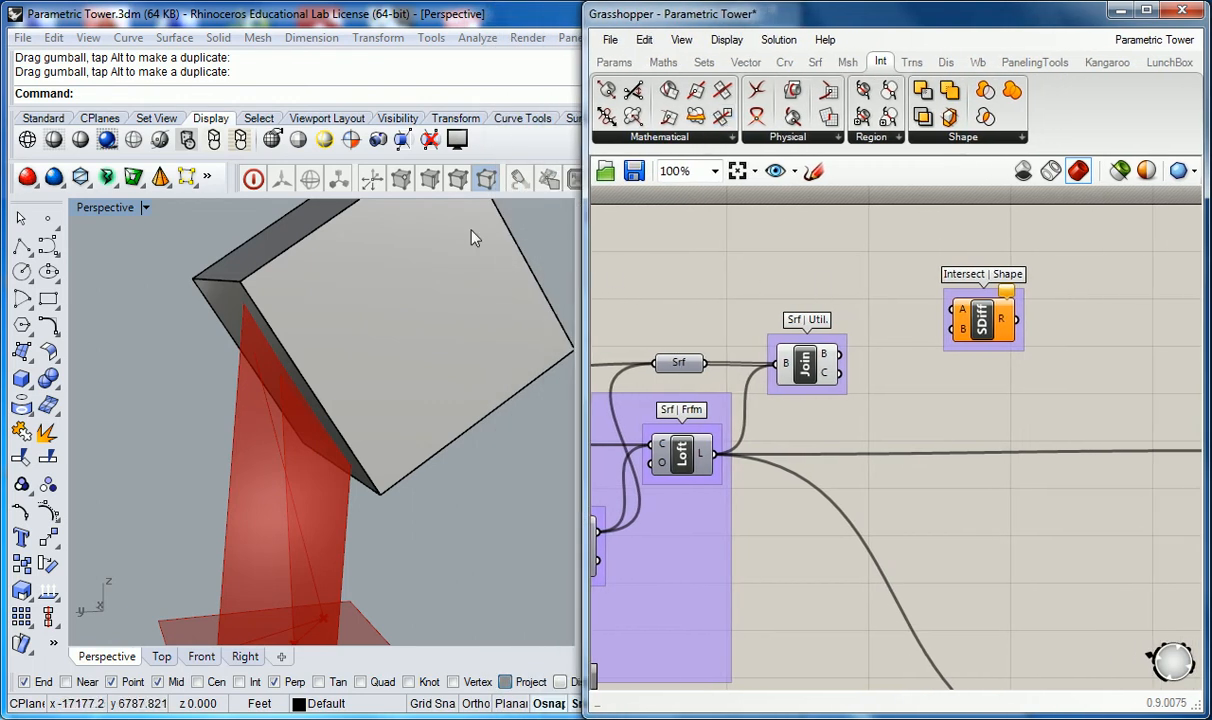
left_click(464, 288)
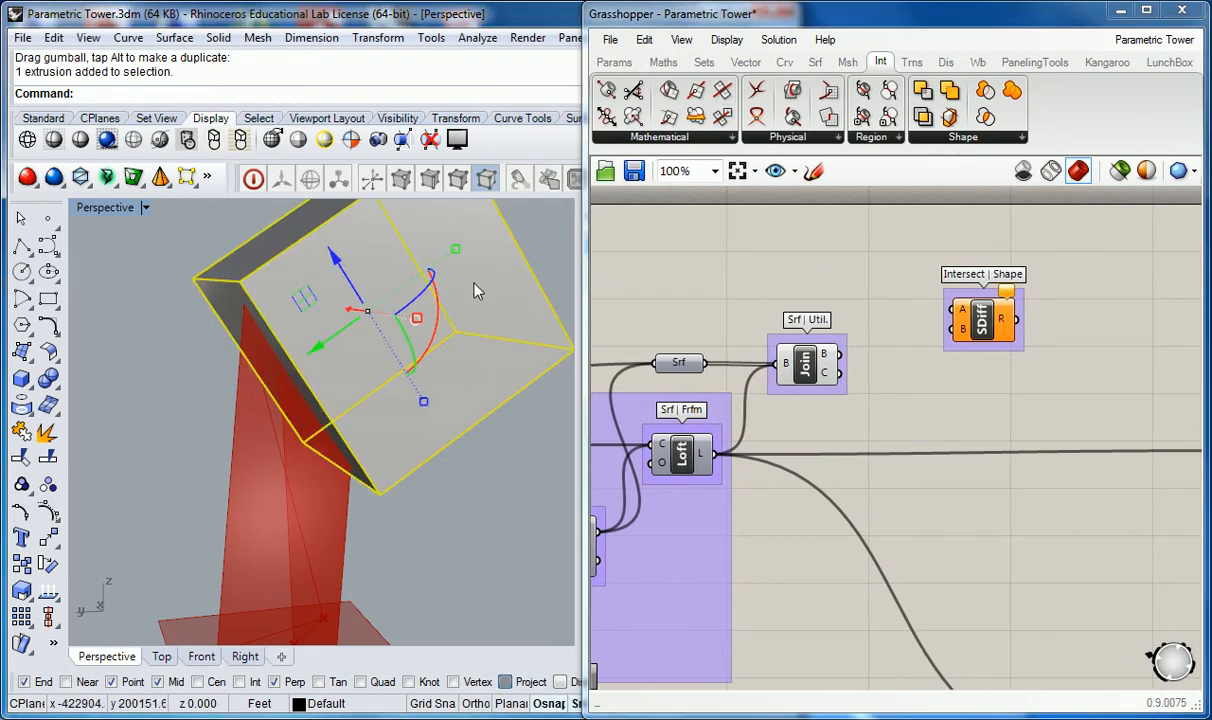
right_click_drag(874, 297, 798, 298)
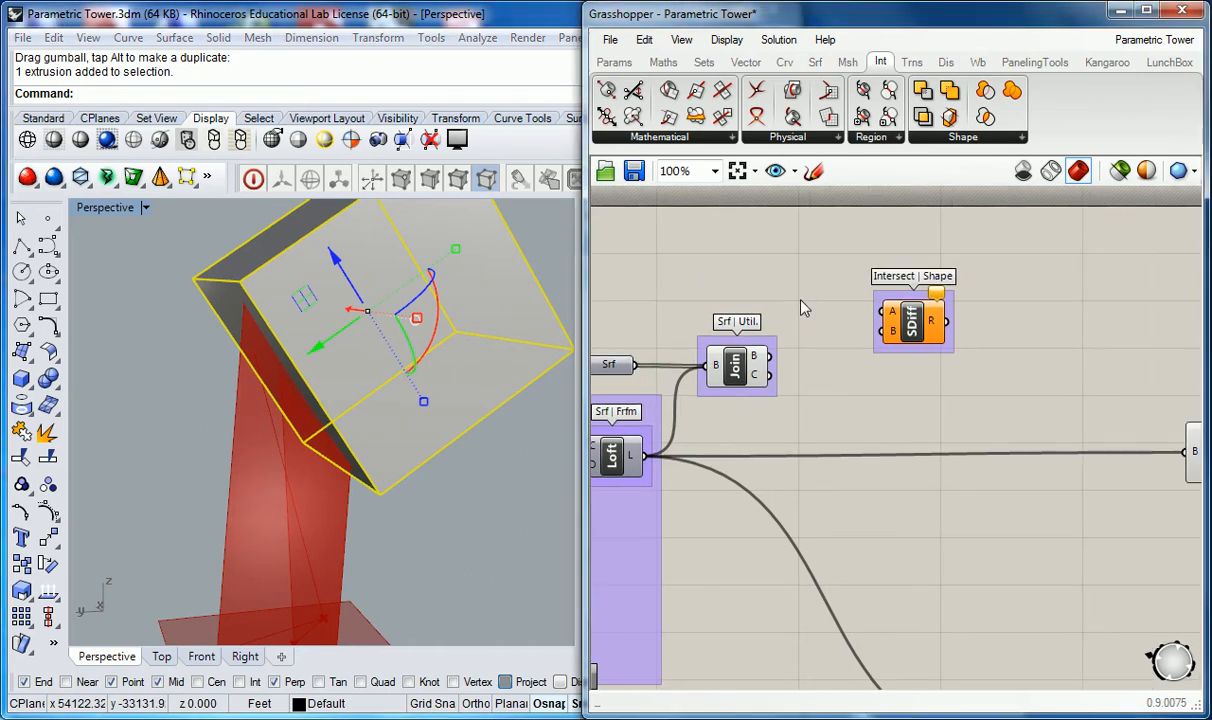
left_click_drag(587, 262, 543, 262)
scroll(785, 311, "down", 3)
scroll(825, 336, "up", 3)
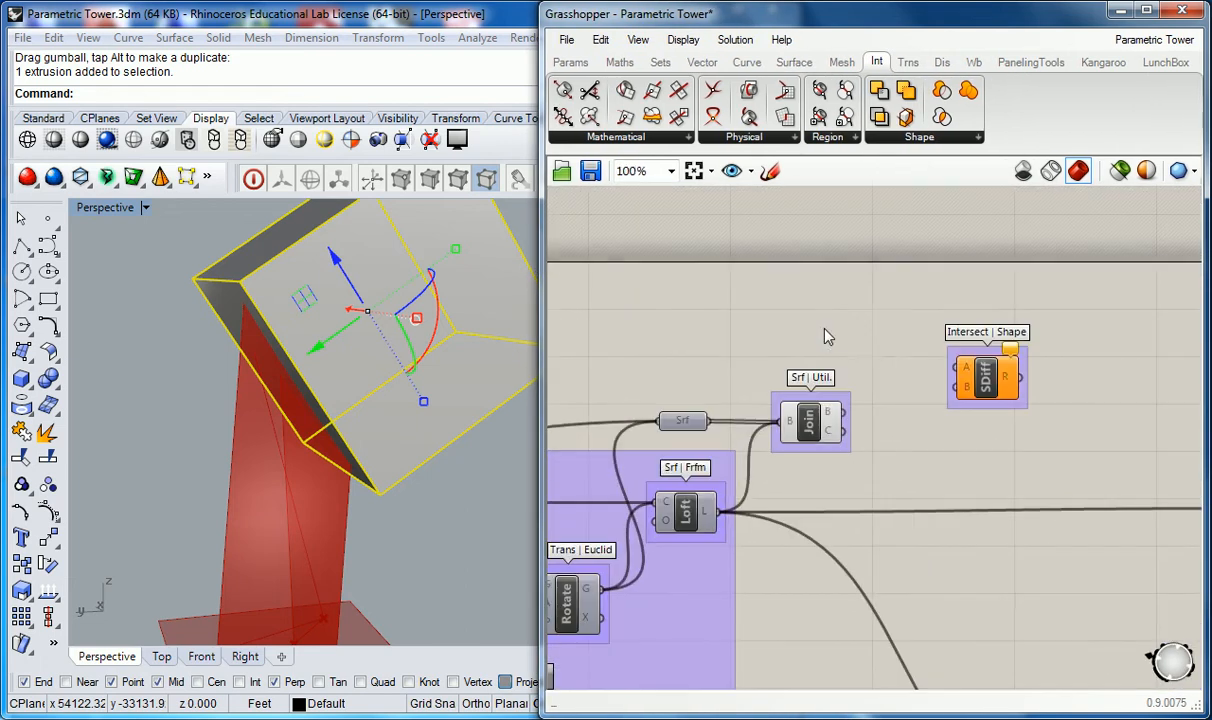
right_click_drag(400, 490, 428, 452)
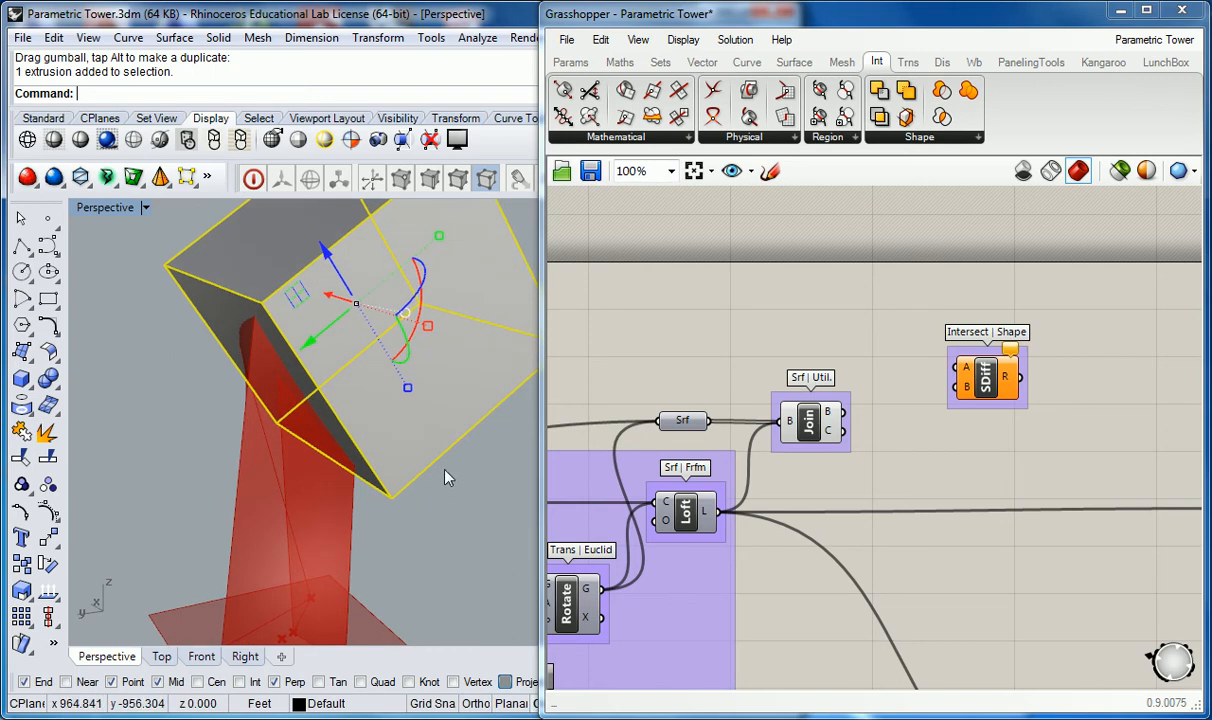
key("Escape")
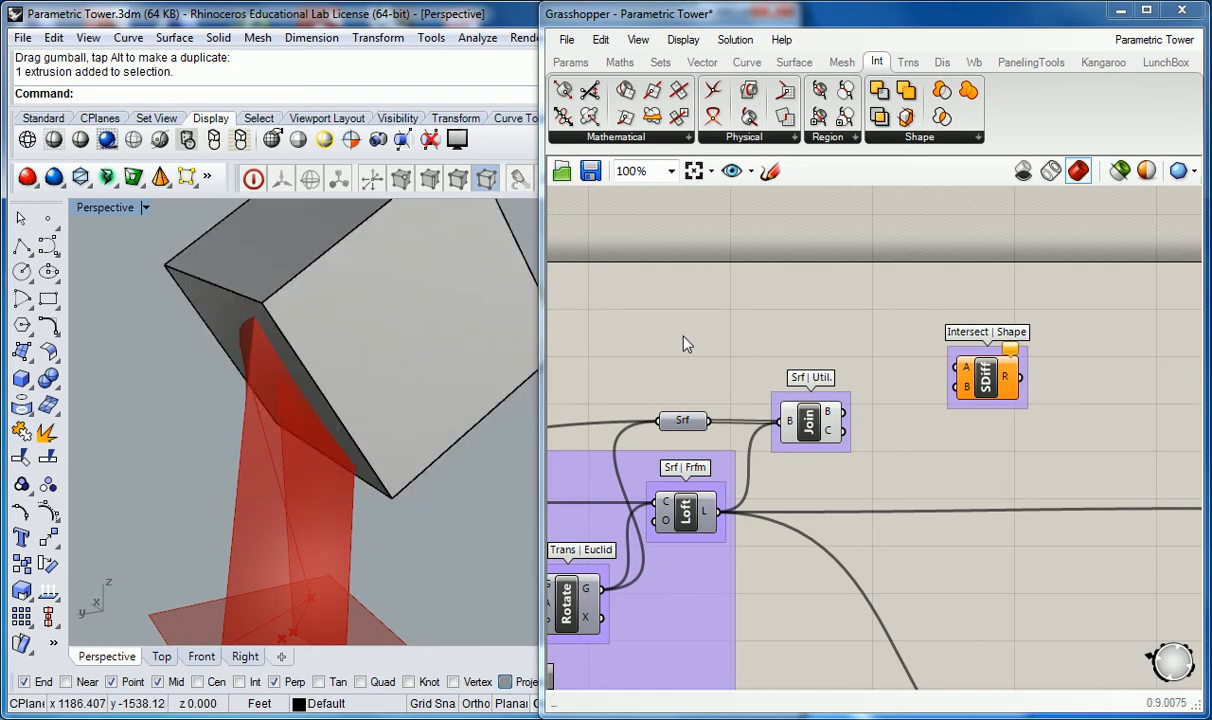
Step: Add a Surface parameter to the canvas above the Join component
left_click(578, 63)
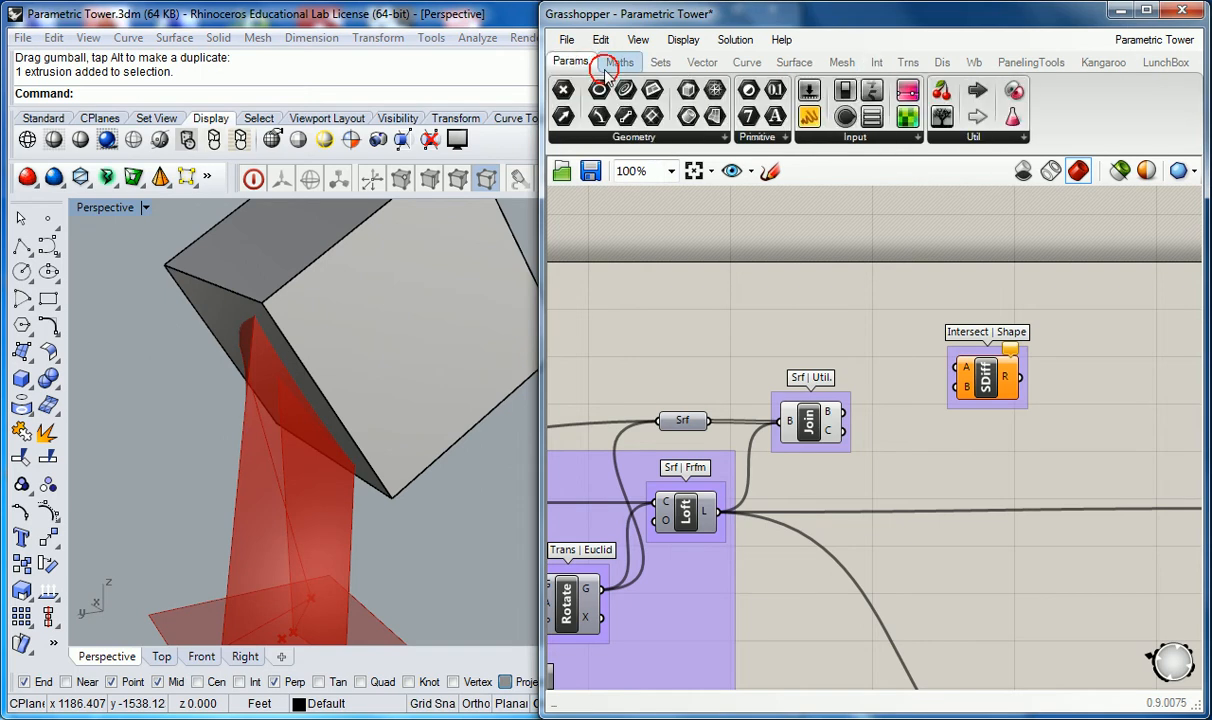
left_click(724, 140)
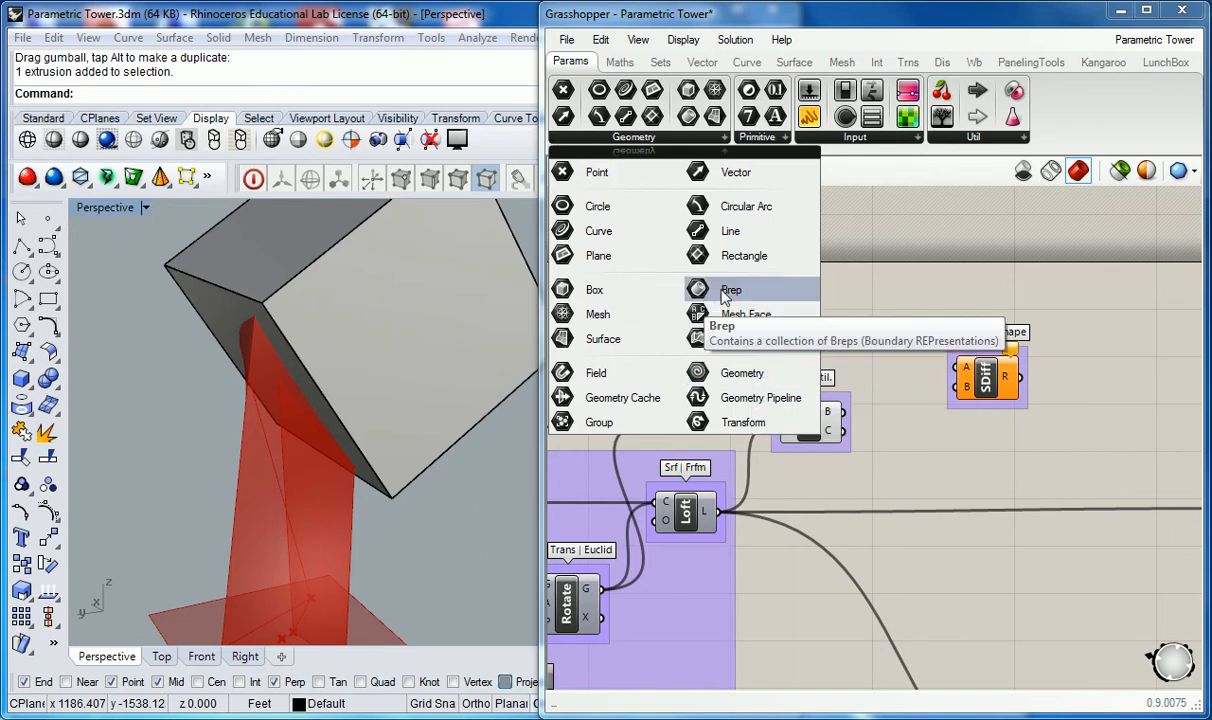
left_click(993, 386)
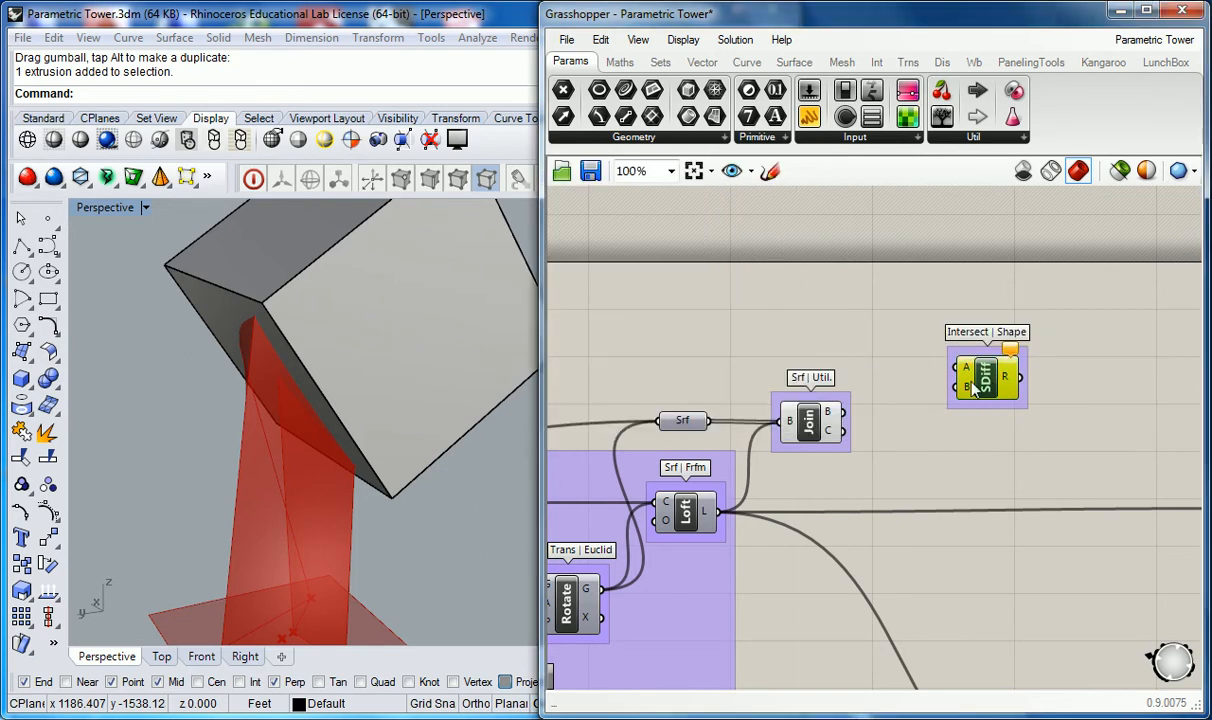
left_click(808, 338)
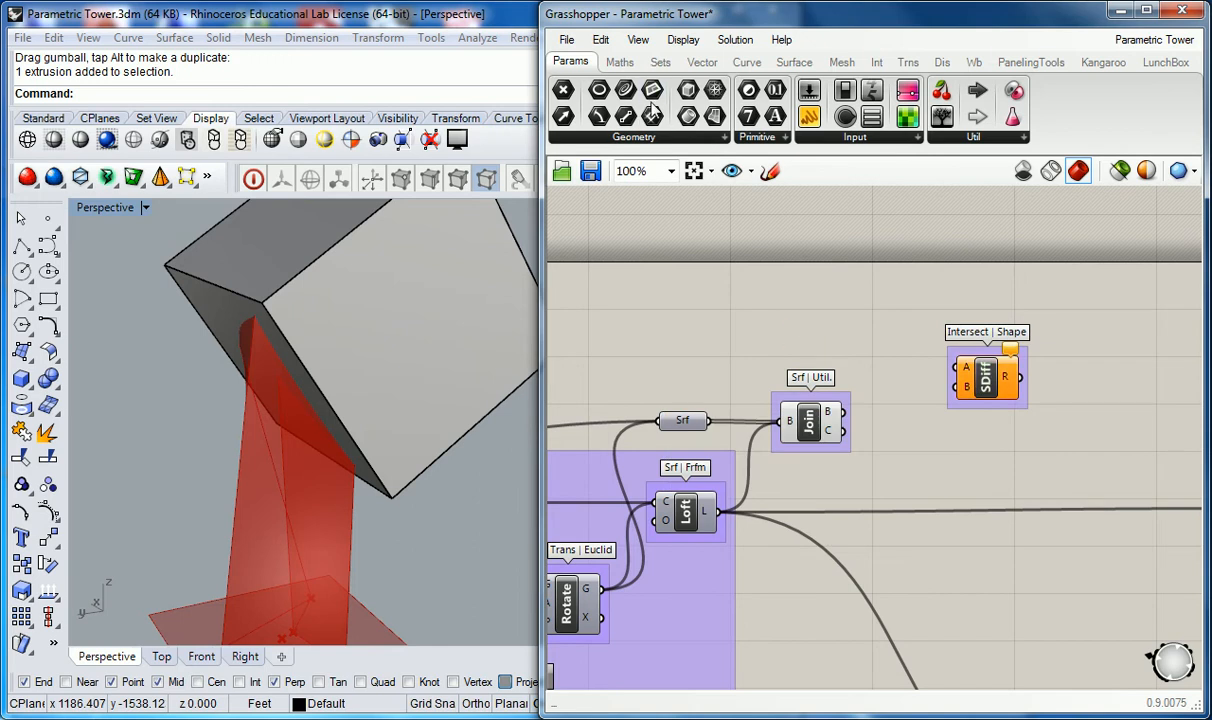
left_click_drag(716, 119, 808, 313)
left_click_drag(776, 242, 821, 342)
left_click(803, 320)
right_click_drag(438, 319, 372, 330)
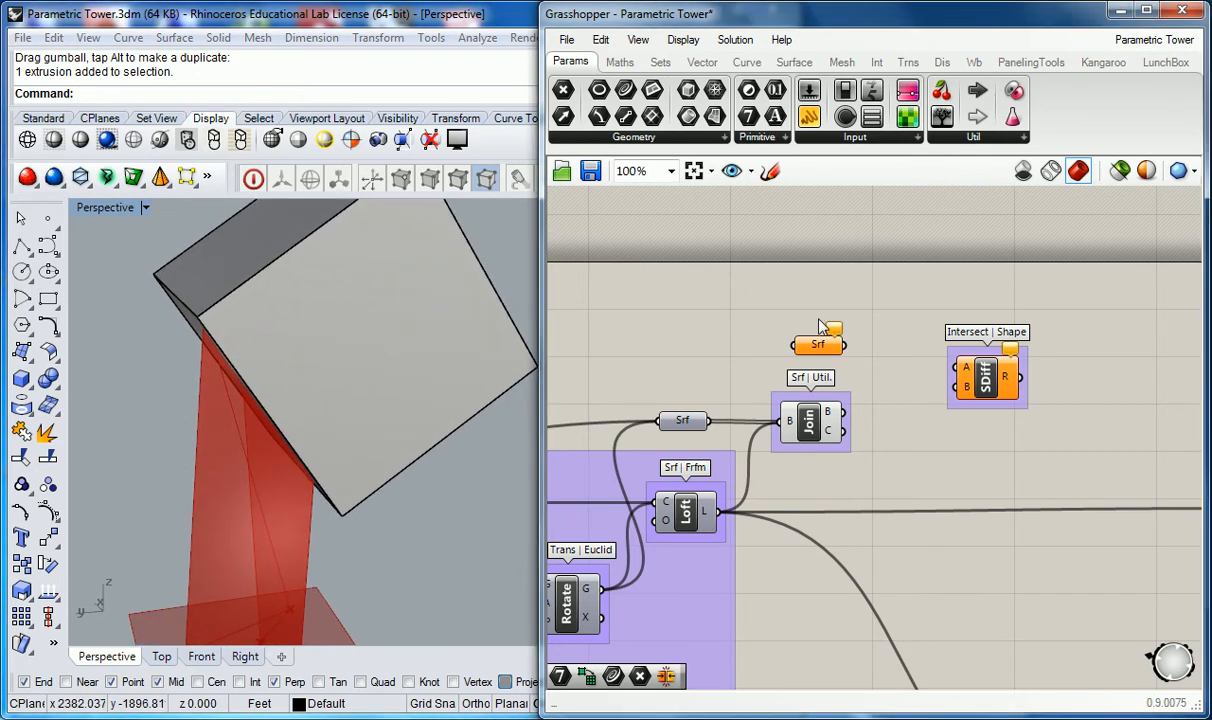
Step: Try to set the box face as the Surface parameter's single surface
right_click(816, 345)
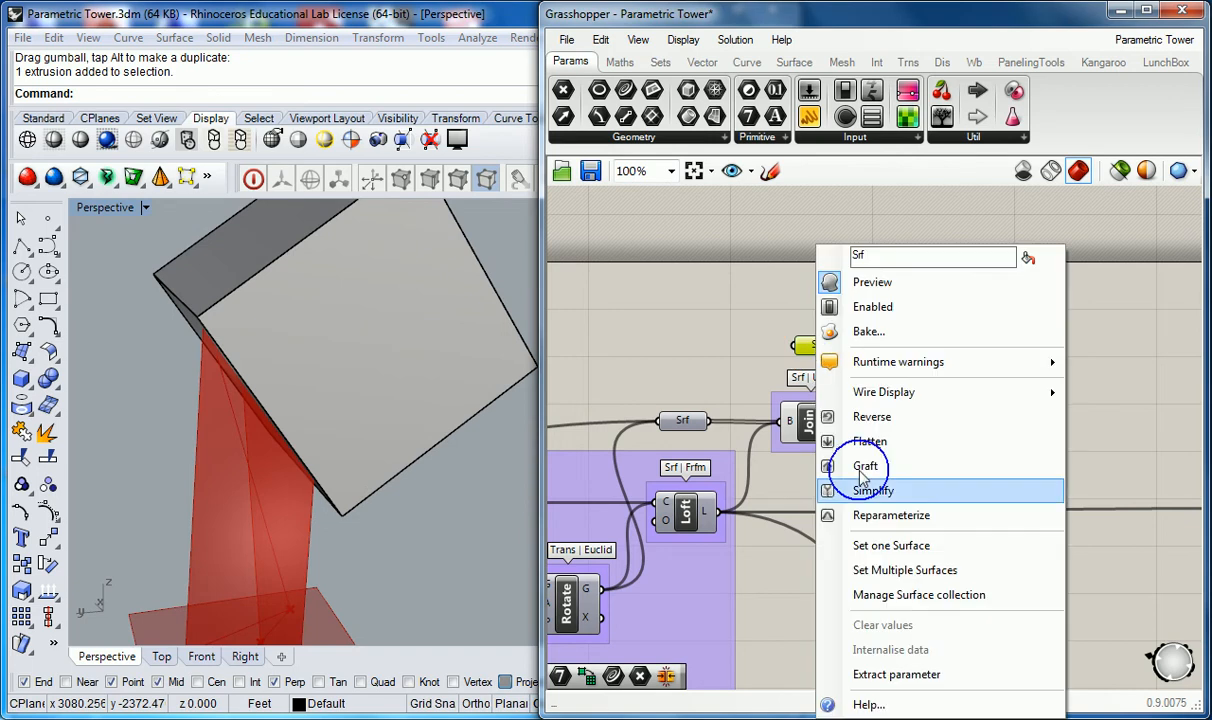
left_click(887, 541)
left_click(467, 328)
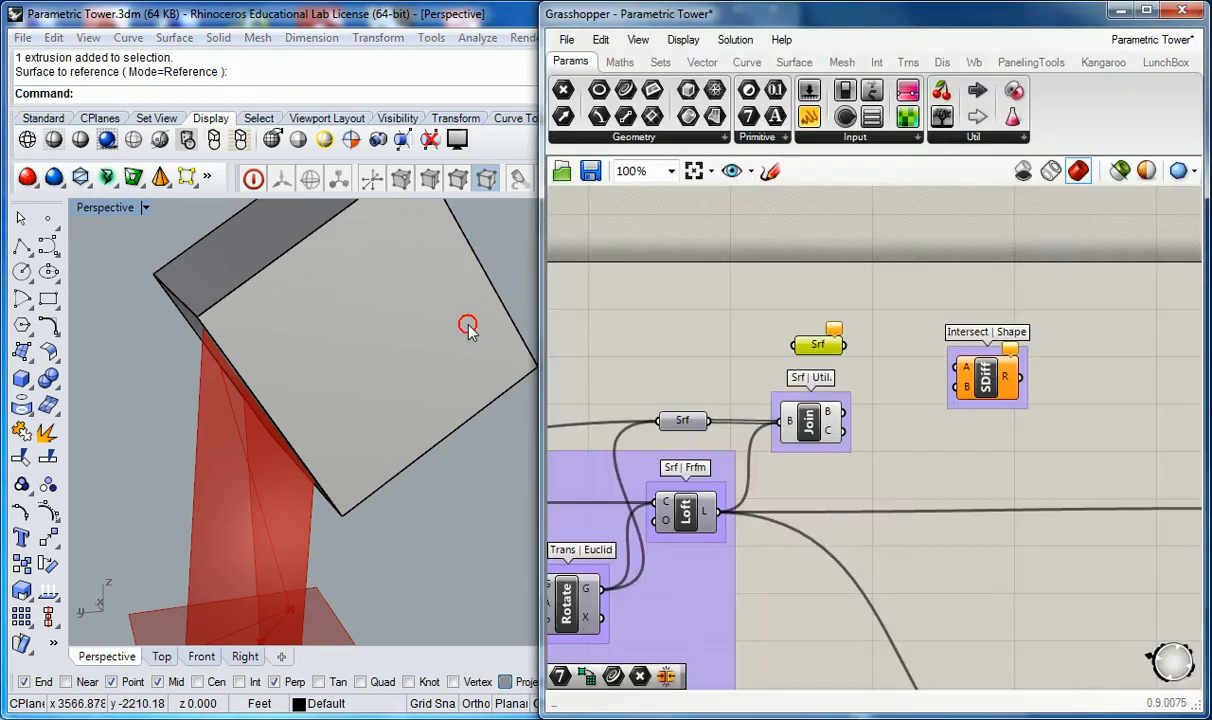
right_click_drag(470, 332, 433, 376)
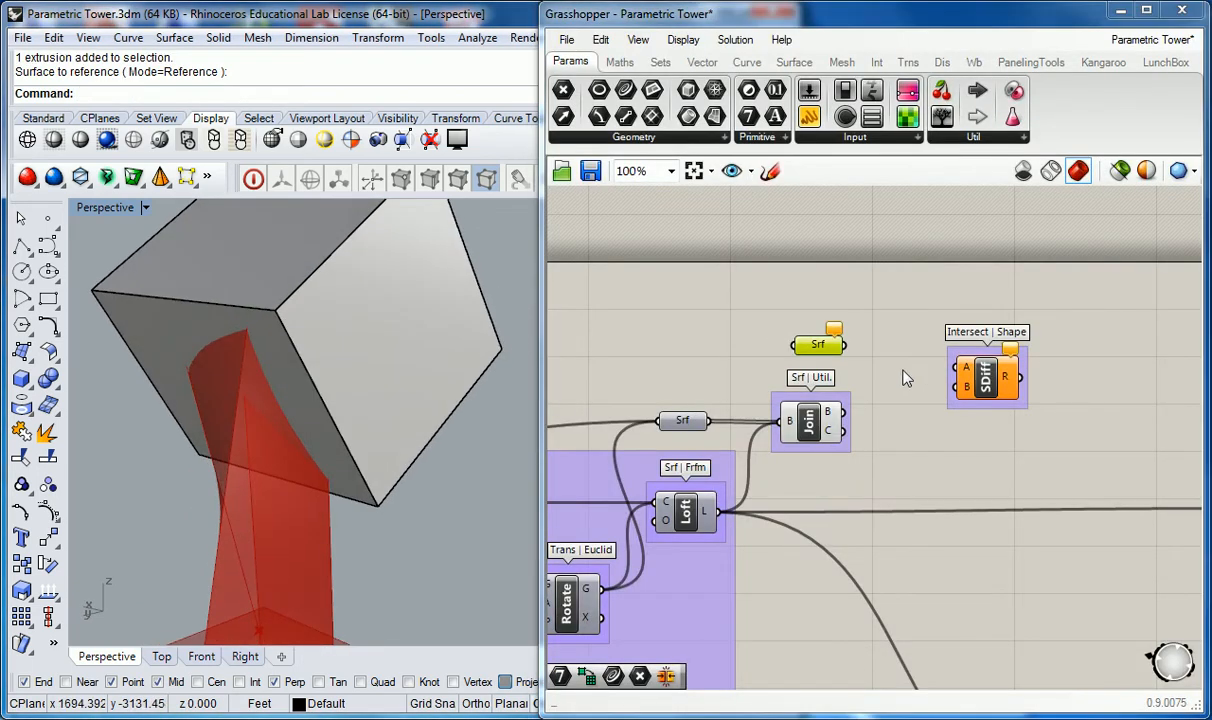
left_click(876, 368)
right_click(829, 352)
left_click(893, 544)
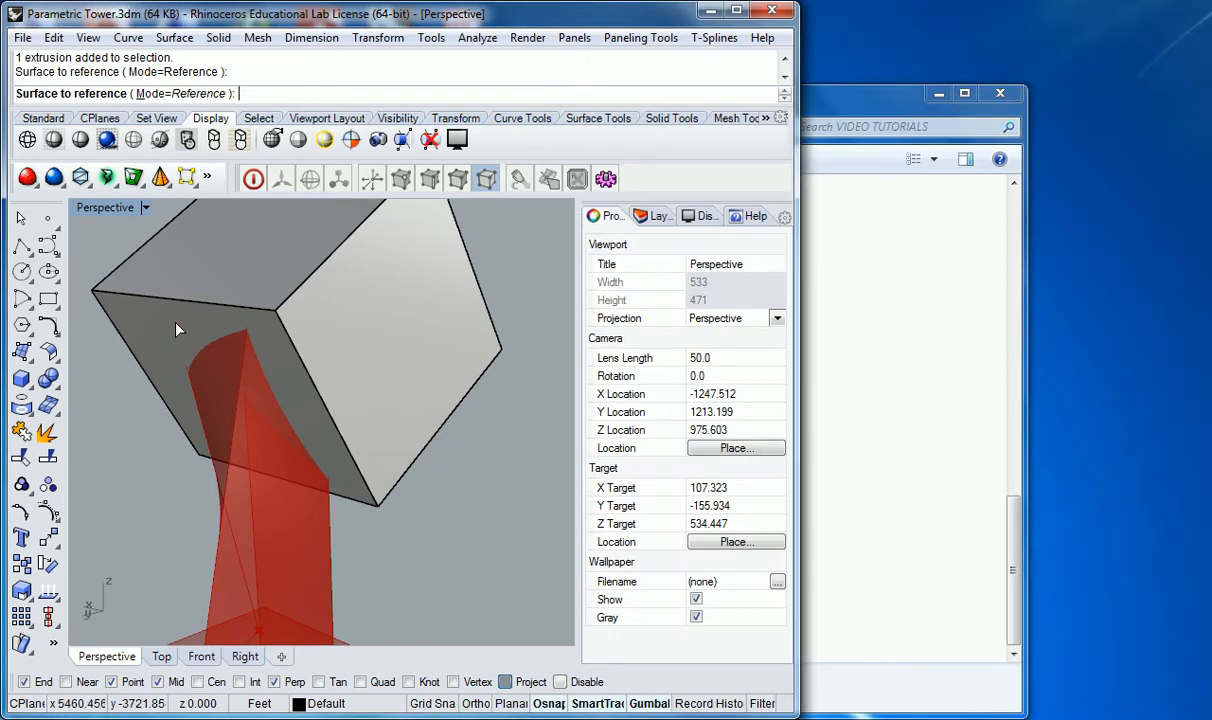
left_click(176, 329)
Step: Delete the Surface parameter
mouse_move(822, 345)
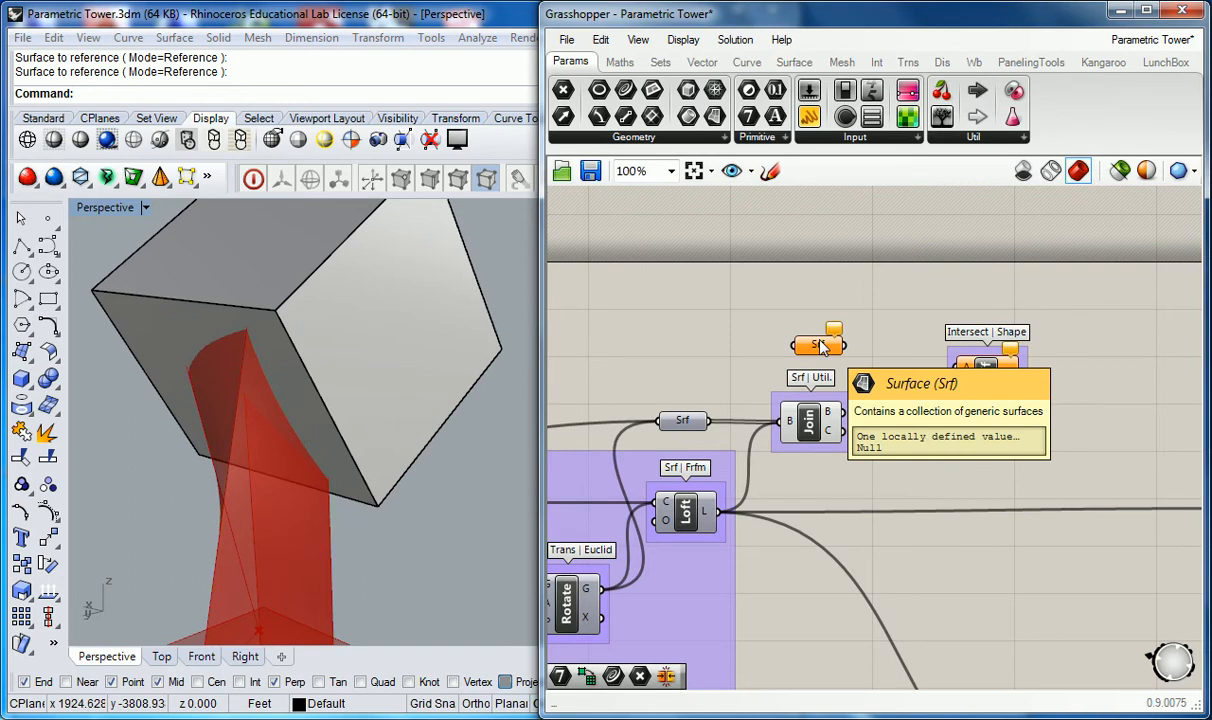
left_click(822, 348)
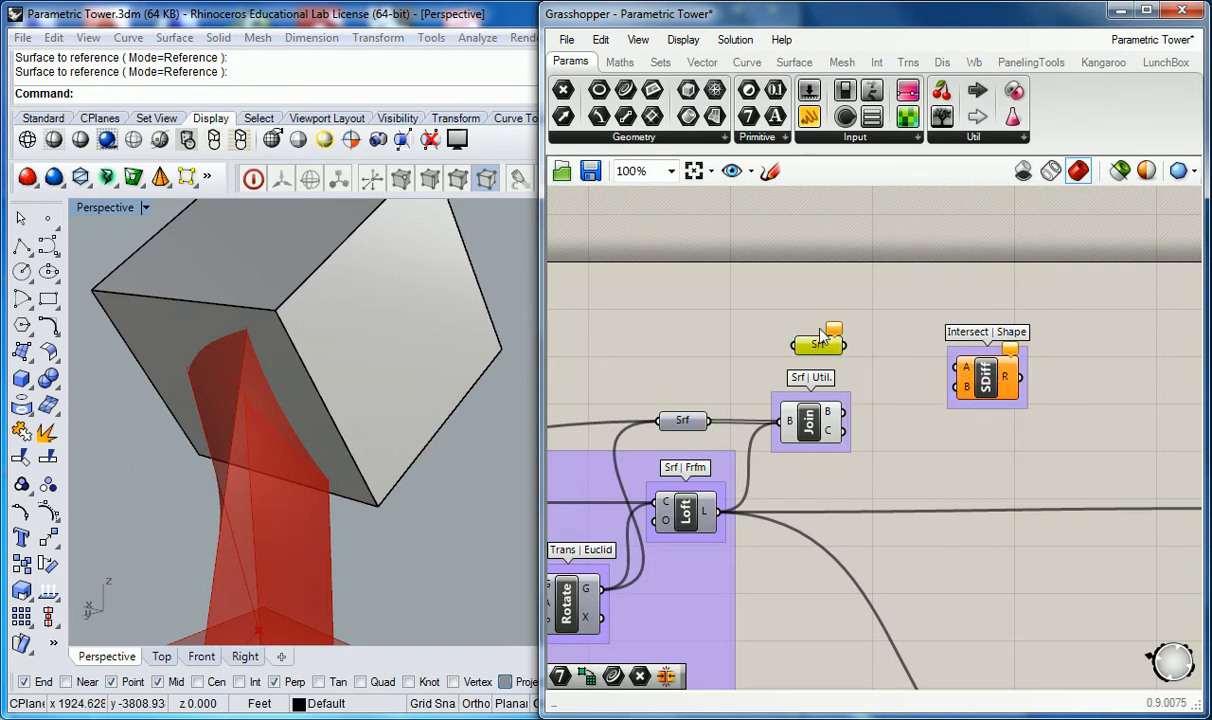
key("Delete")
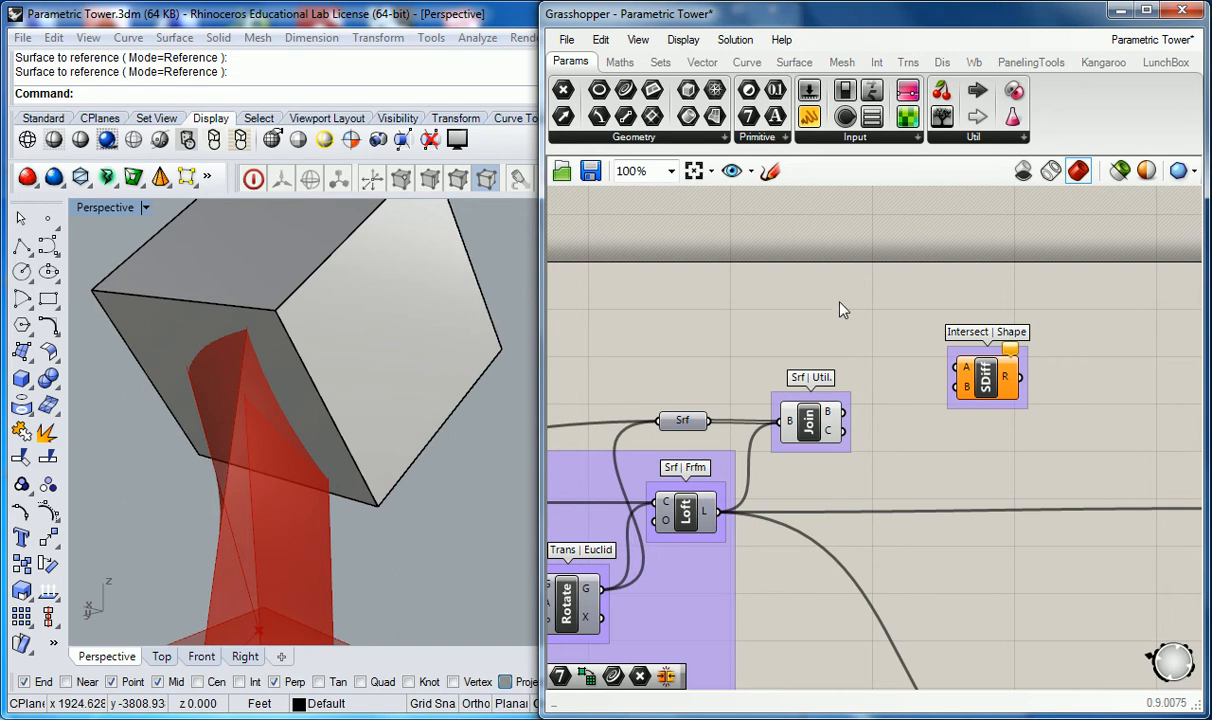
Step: Add a Brep parameter and set the box in the viewport as its single Brep
left_click_drag(655, 114, 812, 342)
right_click(815, 342)
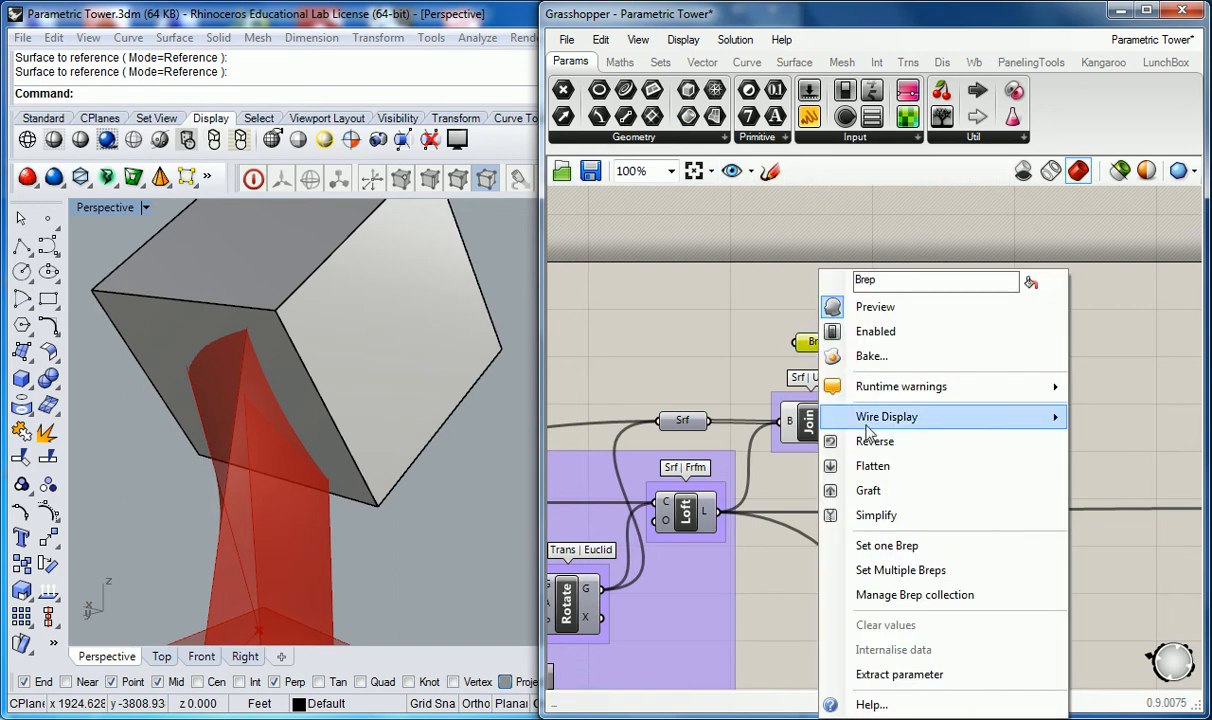
left_click(887, 546)
left_click(495, 340)
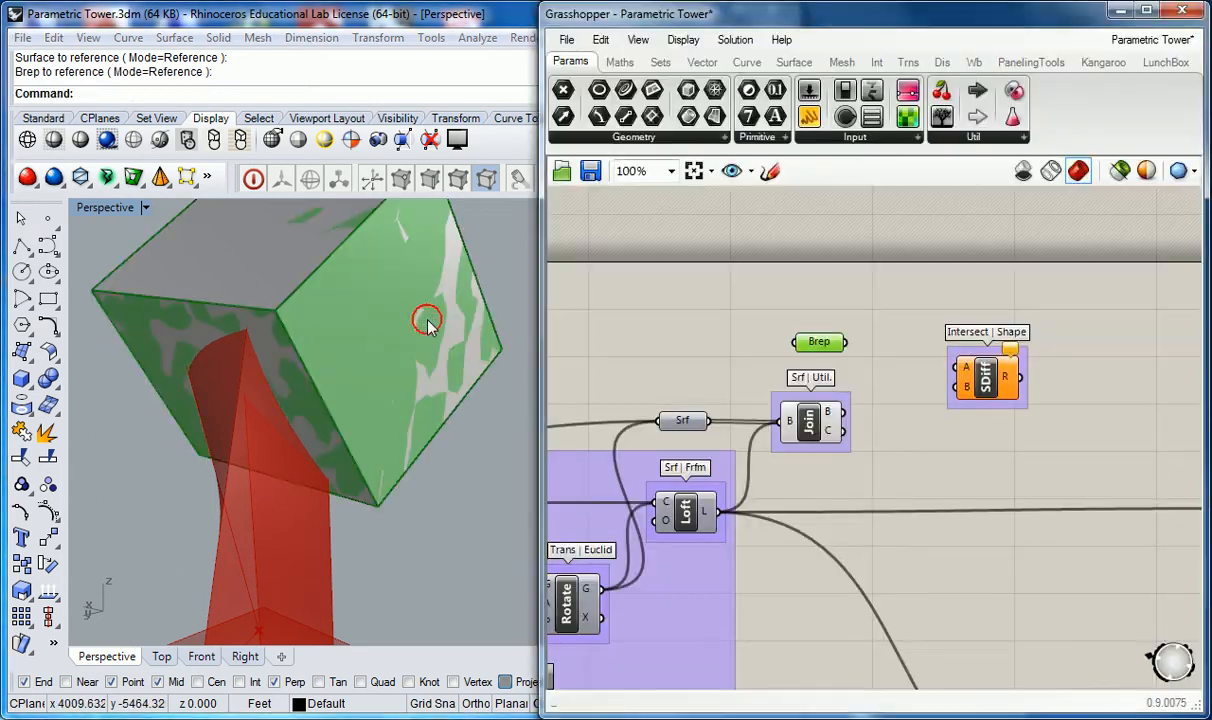
Step: Wire the Brep parameter into the Solid Difference's A input and the Join output into its B input
right_click_drag(775, 343, 730, 348)
left_click(772, 320)
right_click_drag(336, 333, 350, 292)
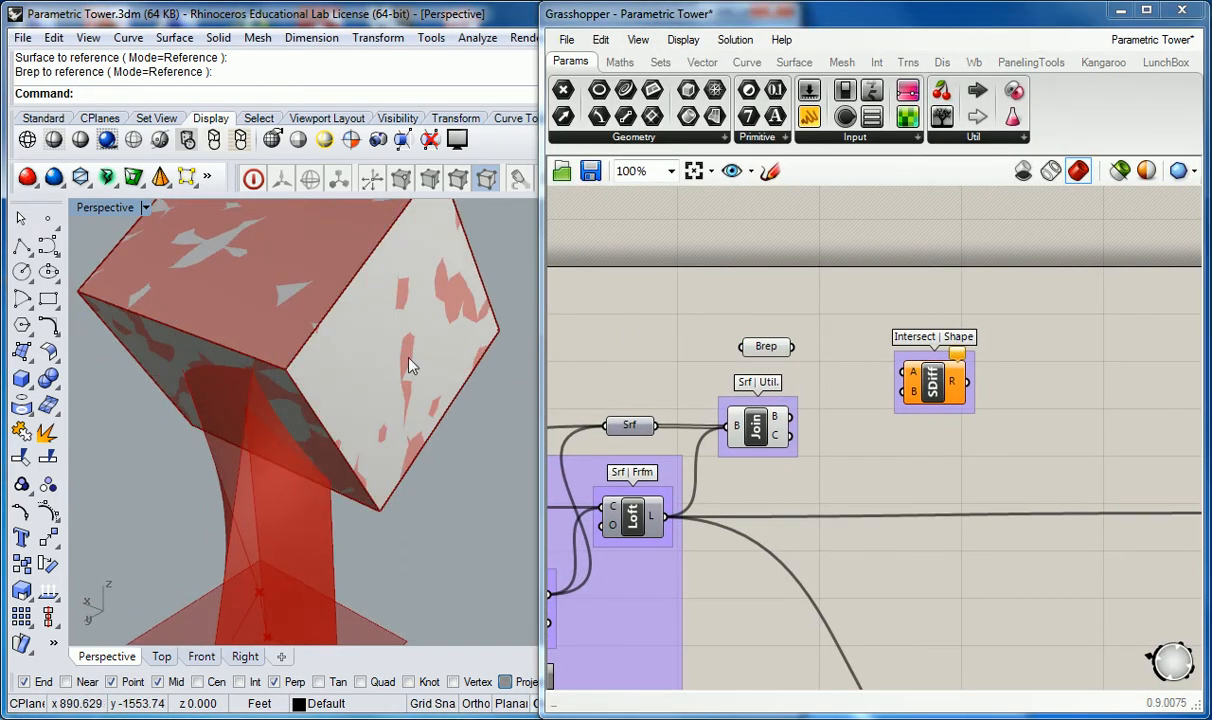
scroll(386, 338, "down", 3)
scroll(418, 285, "up", 3)
right_click_drag(419, 271, 415, 300)
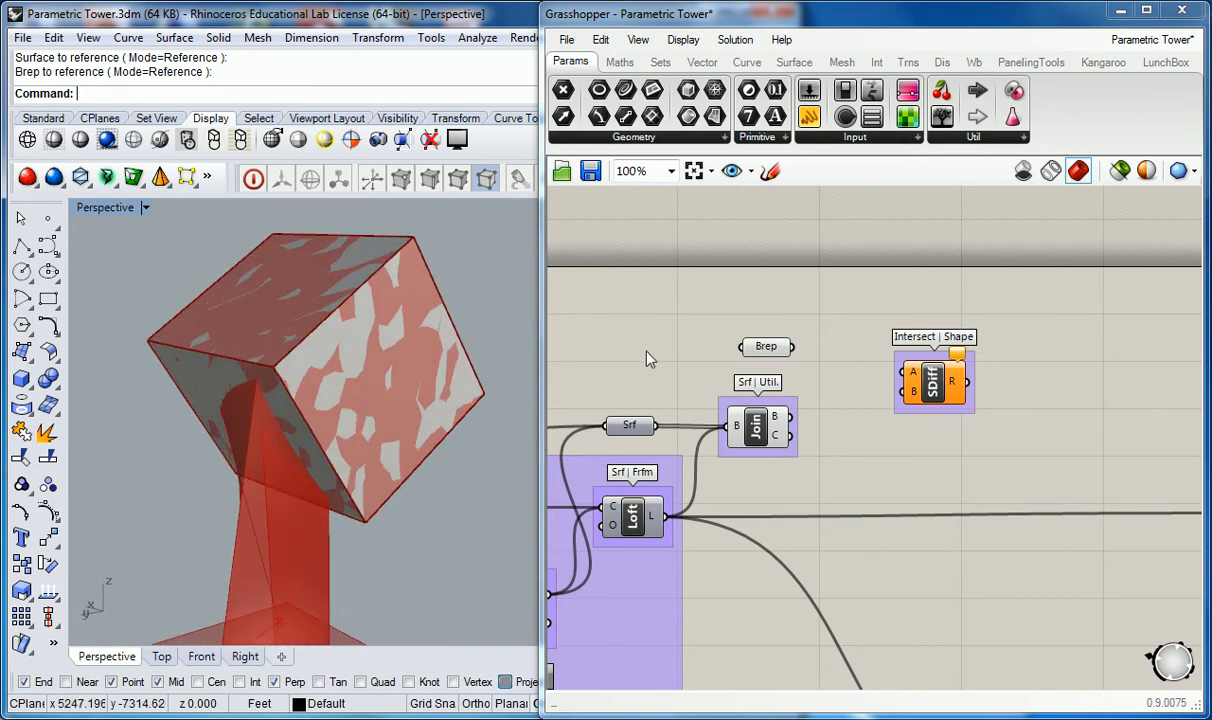
left_click(762, 347)
left_click_drag(778, 350, 907, 372)
left_click(829, 404)
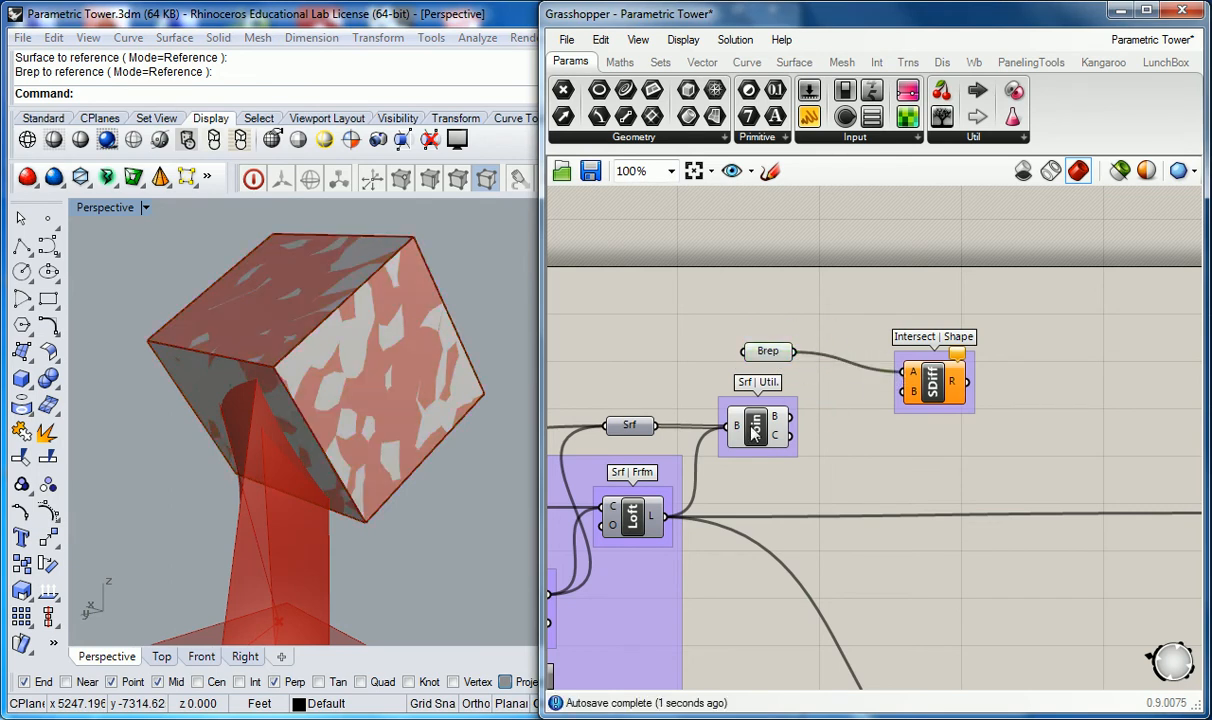
left_click_drag(790, 416, 900, 405)
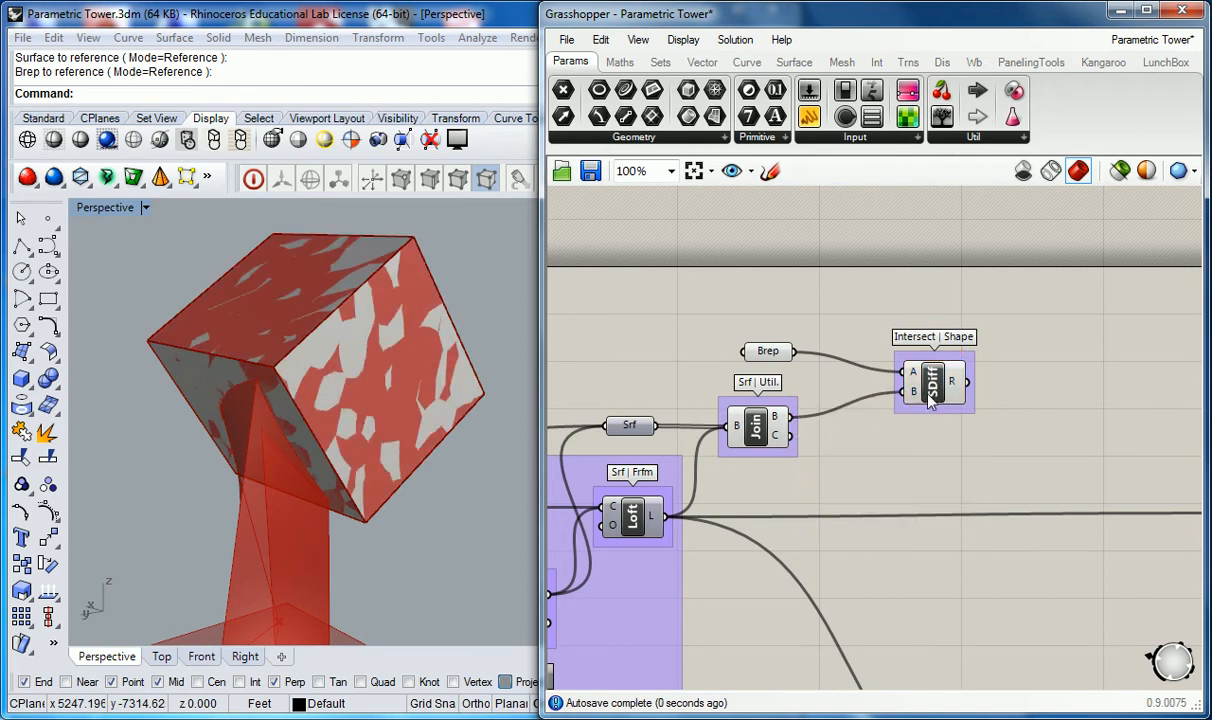
Step: Toggle the Join component's preview from its radial menu
right_click_drag(852, 331, 828, 332)
left_click_drag(751, 323, 711, 464)
middle_click(727, 420)
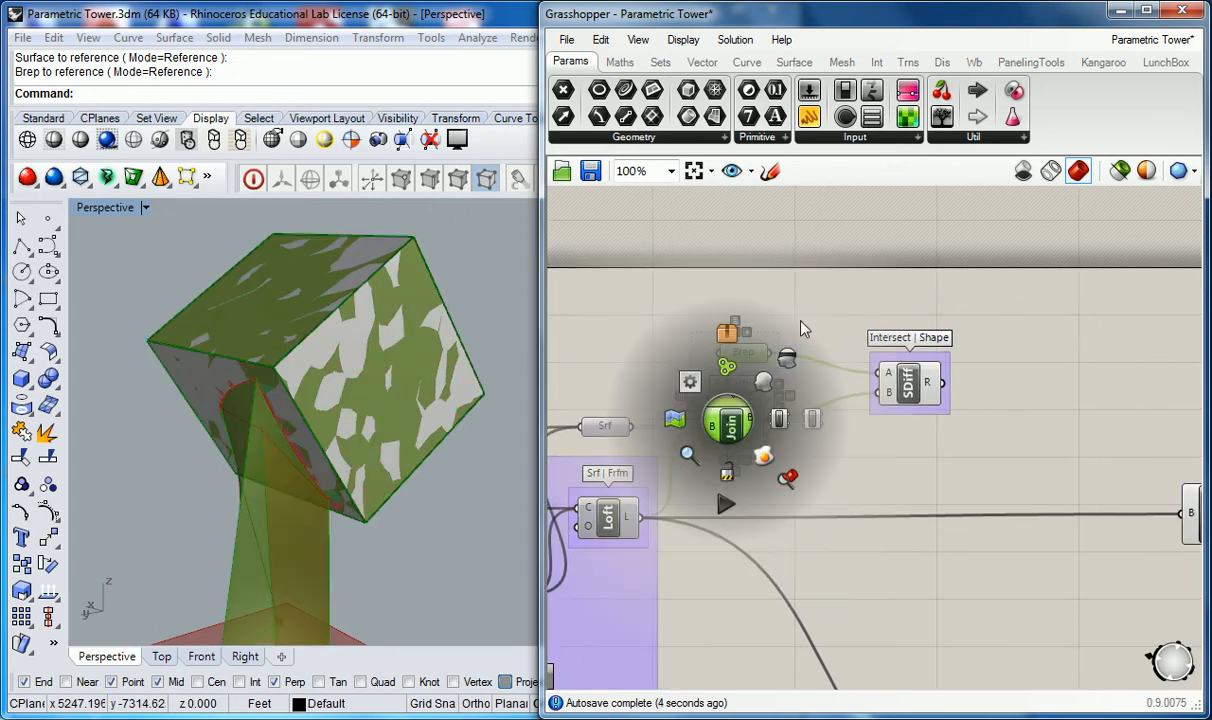
left_click(788, 357)
left_click(826, 328)
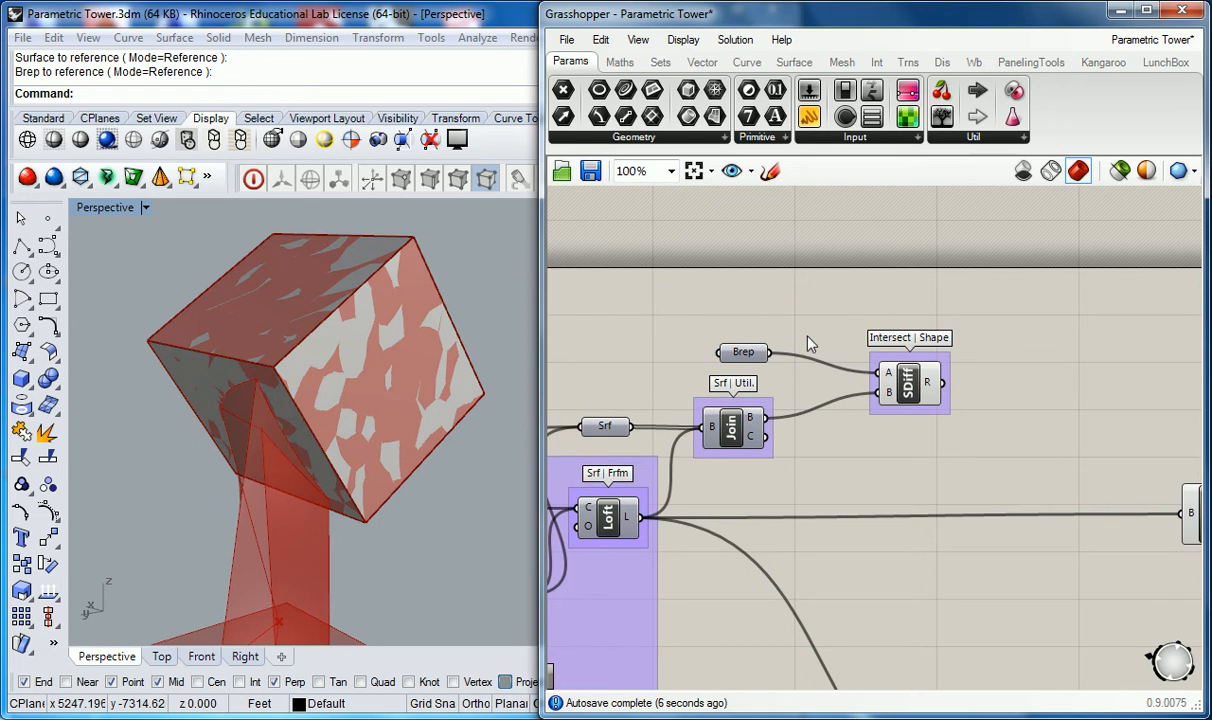
Step: Turn off the preview of the Deconstruct Brep component
right_click_drag(441, 390, 470, 385)
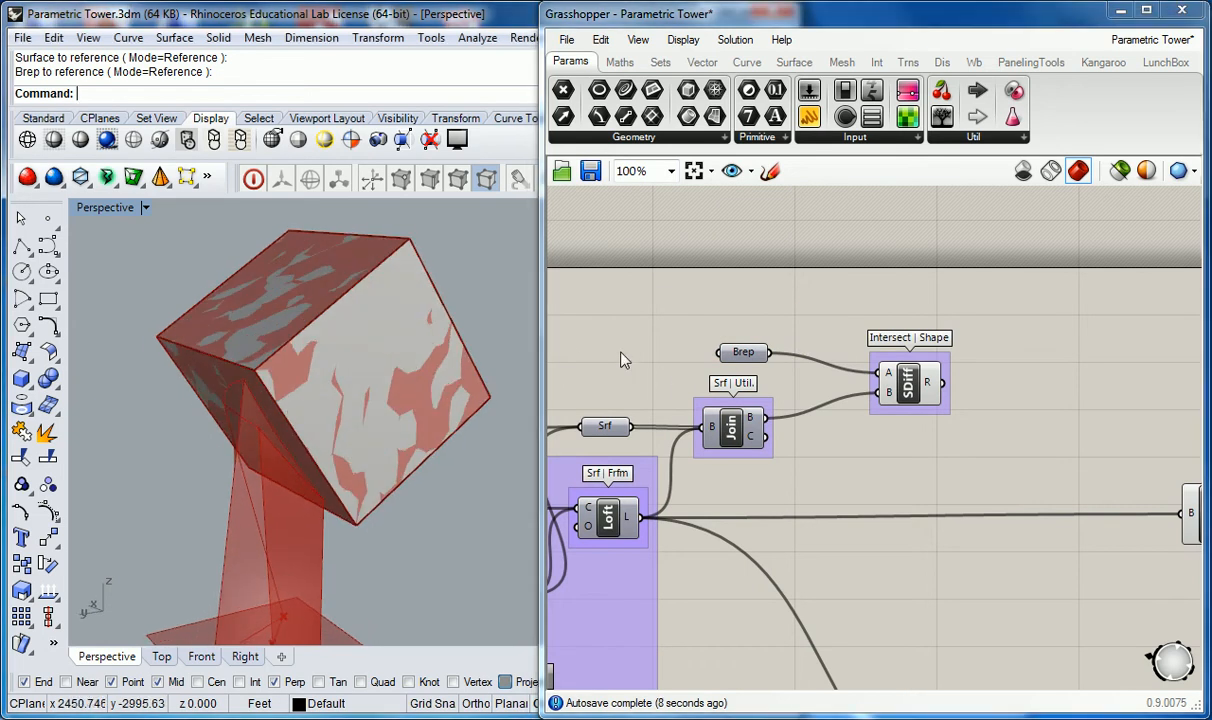
right_click(406, 402)
right_click(466, 342)
mouse_move(303, 492)
right_mouse_down()
mouse_move(339, 466)
mouse_move(306, 503)
mouse_move(300, 480)
right_mouse_up()
scroll(640, 380, "down", 4)
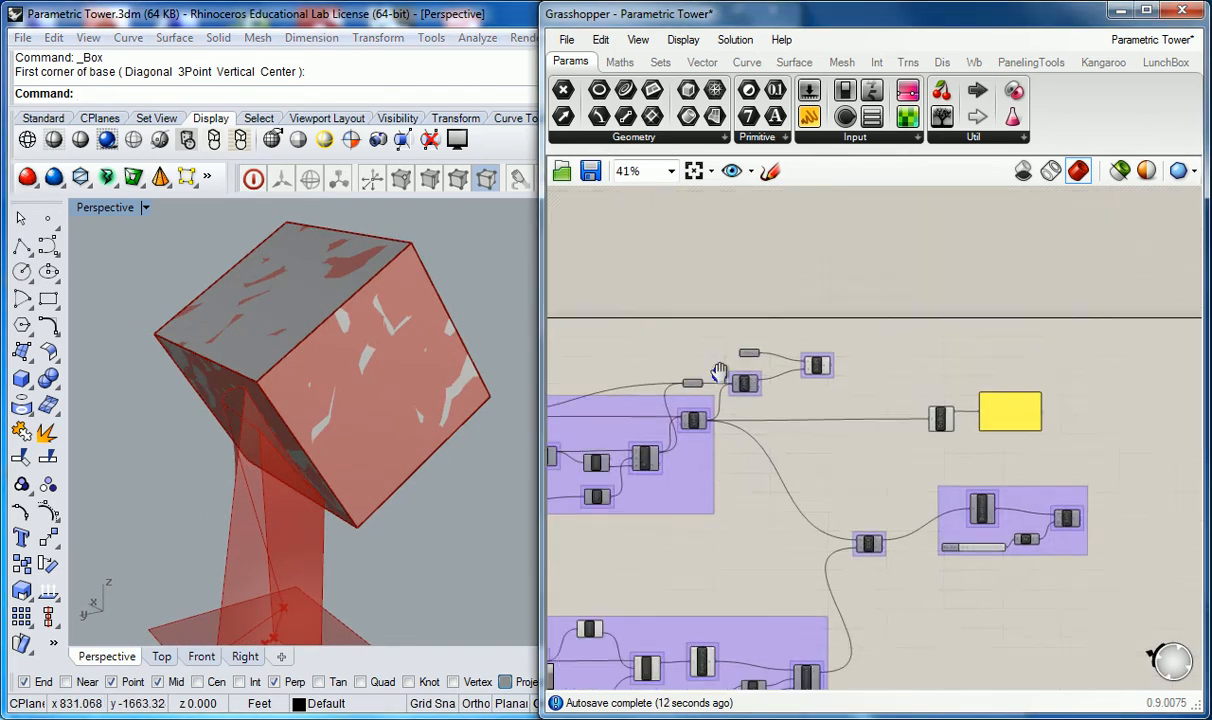
scroll(650, 430, "up", 2)
left_click(1013, 420)
right_click(1012, 418)
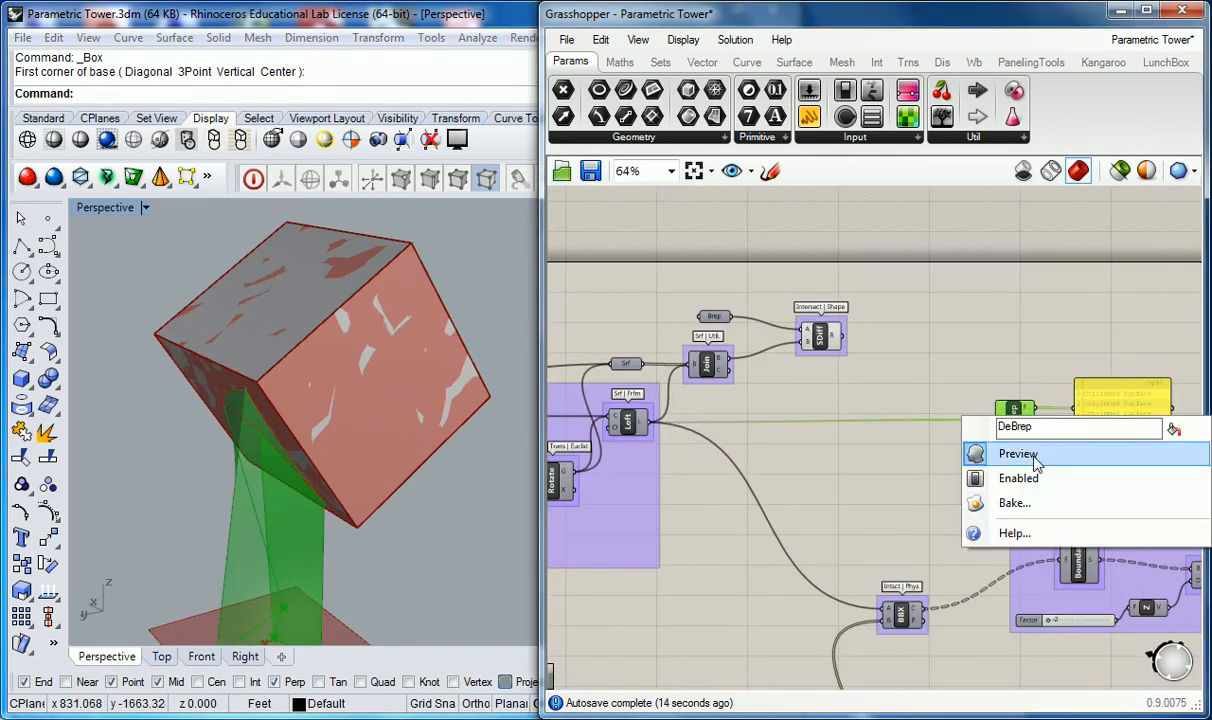
left_click(965, 454)
right_click_drag(325, 482, 472, 358)
left_click(771, 387)
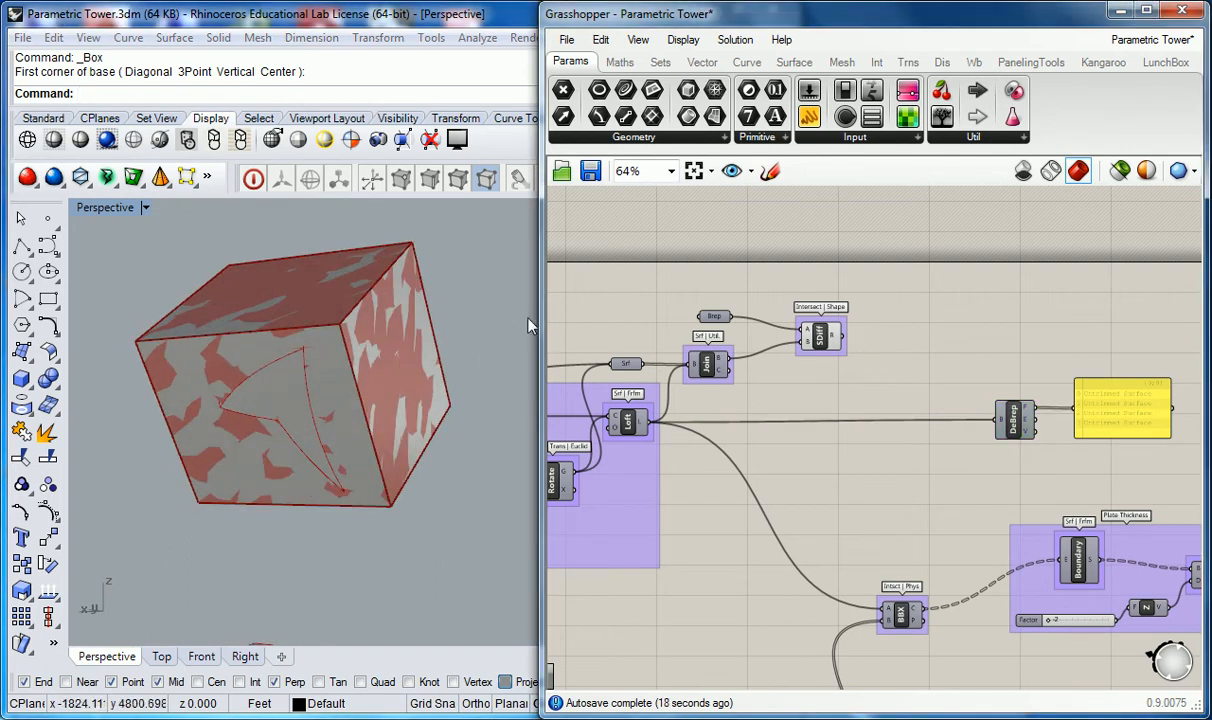
Step: Make Layer 01 the current layer and hide the Default layer holding the referenced box
left_click_drag(540, 318, 920, 318)
left_click(655, 216)
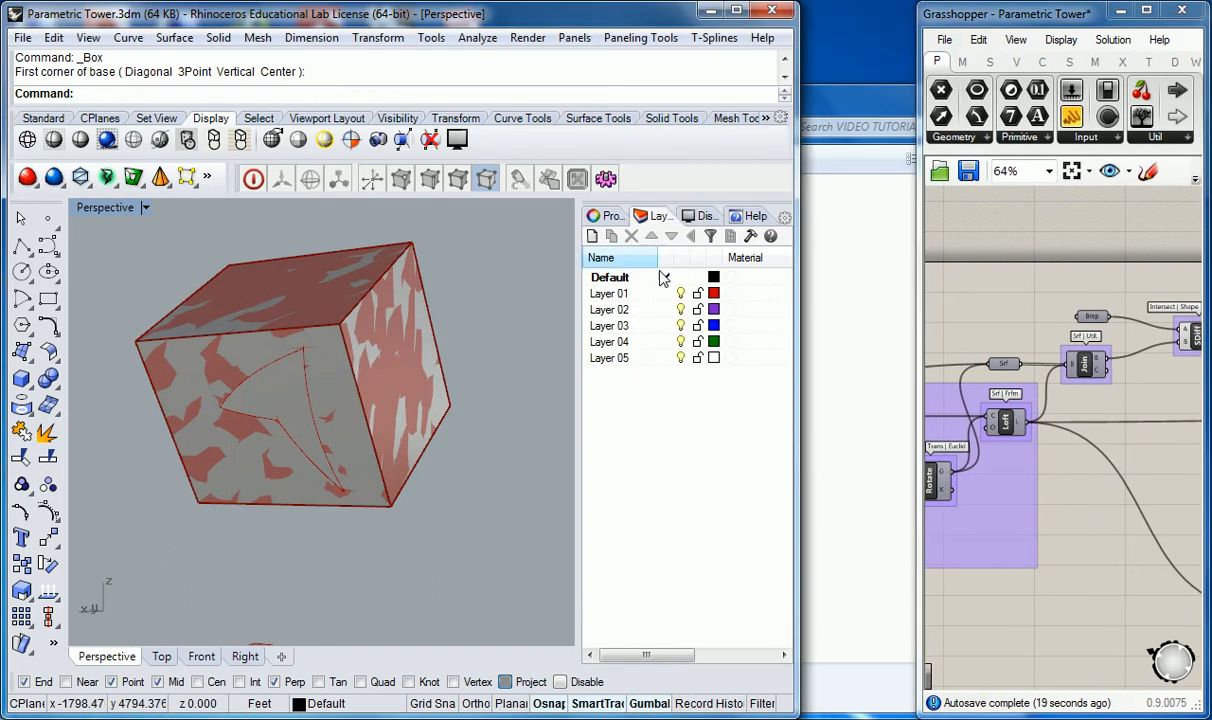
left_click(665, 293)
left_click(681, 277)
mouse_move(370, 400)
right_mouse_down()
mouse_move(390, 410)
mouse_move(257, 422)
mouse_move(380, 405)
right_mouse_up()
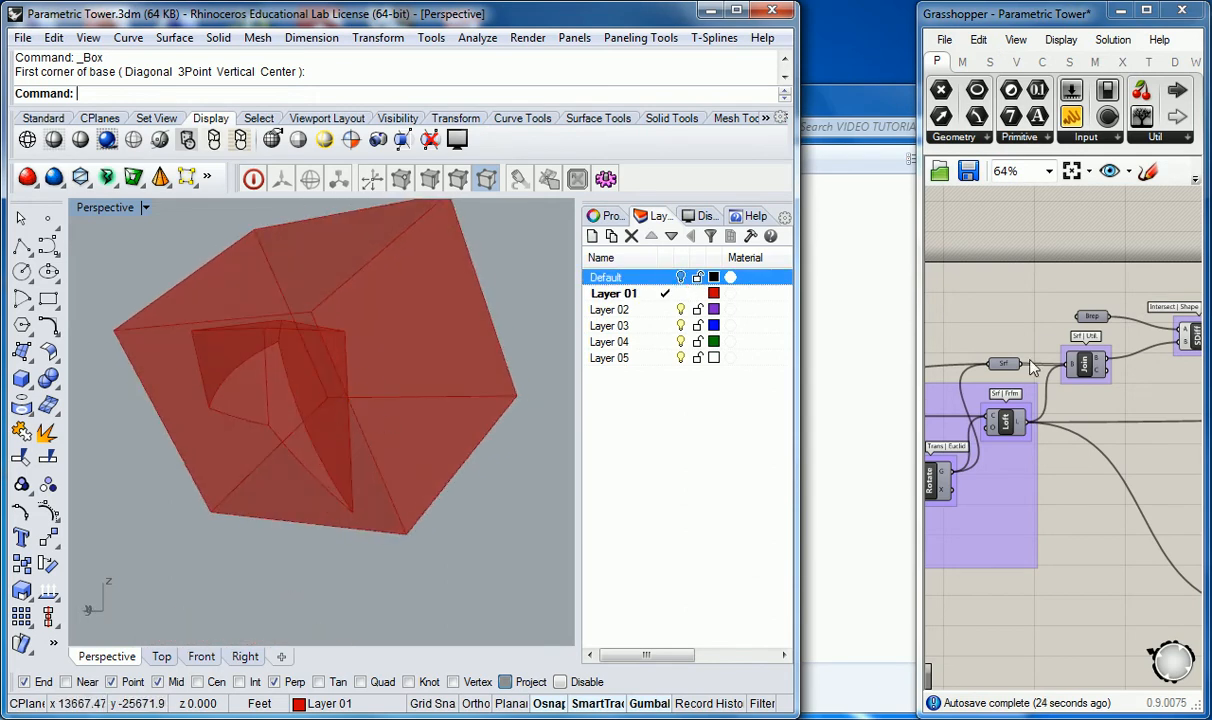
Step: Swap the Solid Difference inputs: Join output into A and the Brep parameter into B
left_click(1070, 330)
left_click_drag(917, 305, 562, 350)
right_click_drag(511, 381, 290, 468)
right_click_drag(718, 373, 881, 430)
scroll(866, 410, "up", 3)
left_click_drag(817, 430, 958, 374)
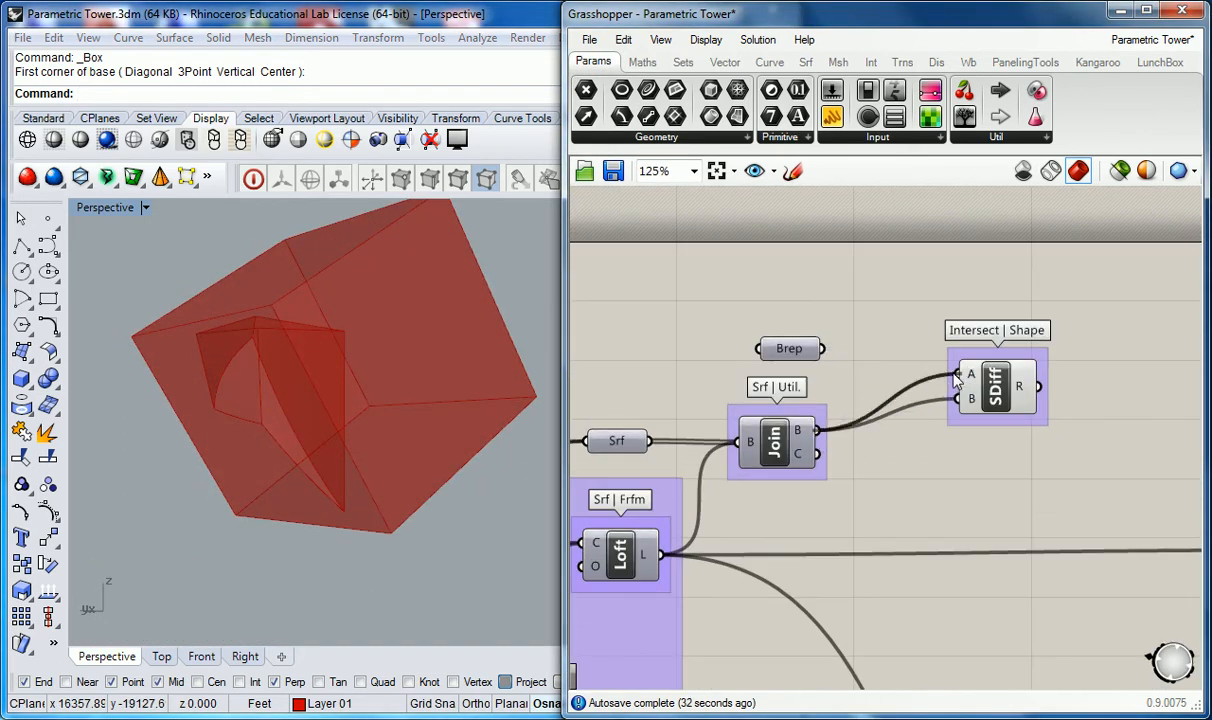
left_click_drag(845, 362, 958, 398)
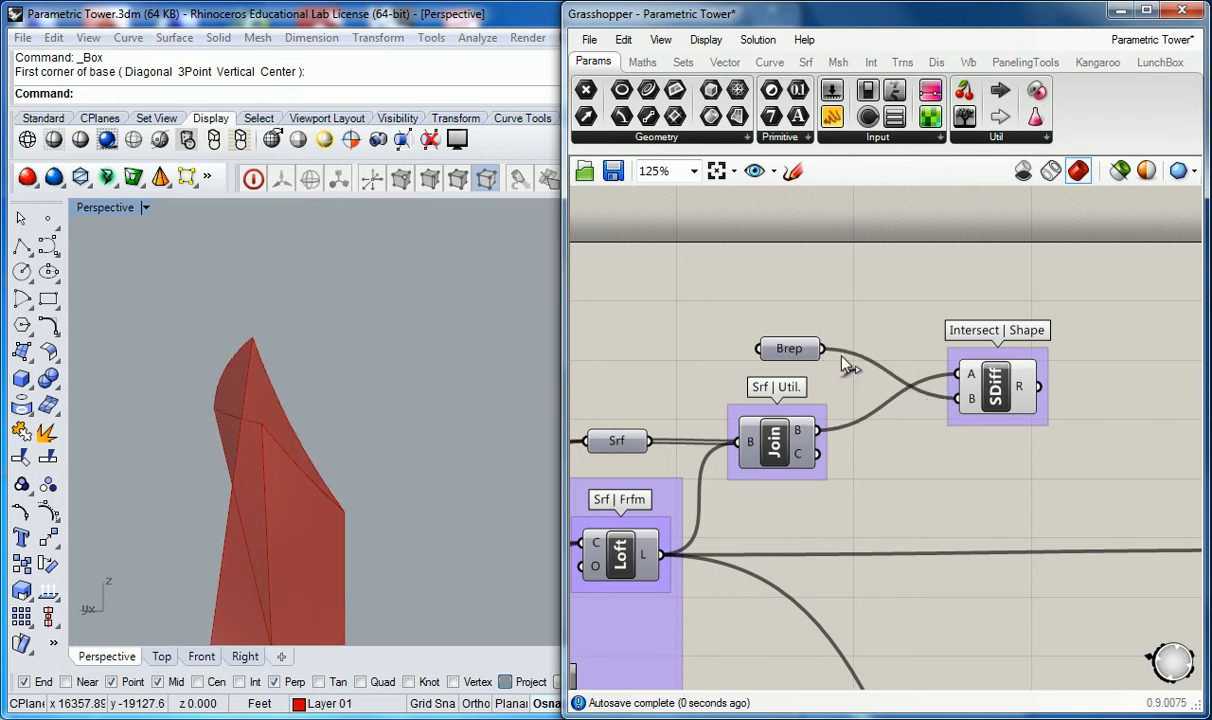
Step: Turn on the preview of the floor plate Extrude component in the Plate Thickness group
right_click_drag(433, 460, 306, 427)
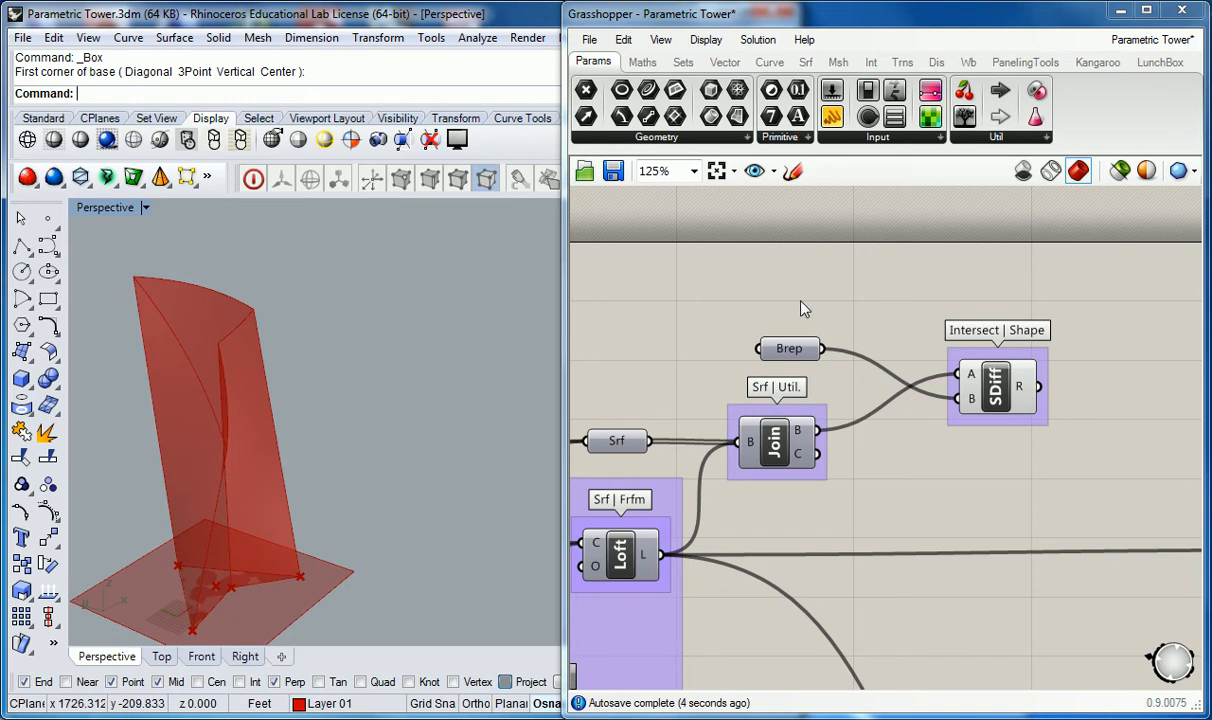
right_click_drag(380, 390, 362, 437)
right_click_drag(440, 395, 326, 411)
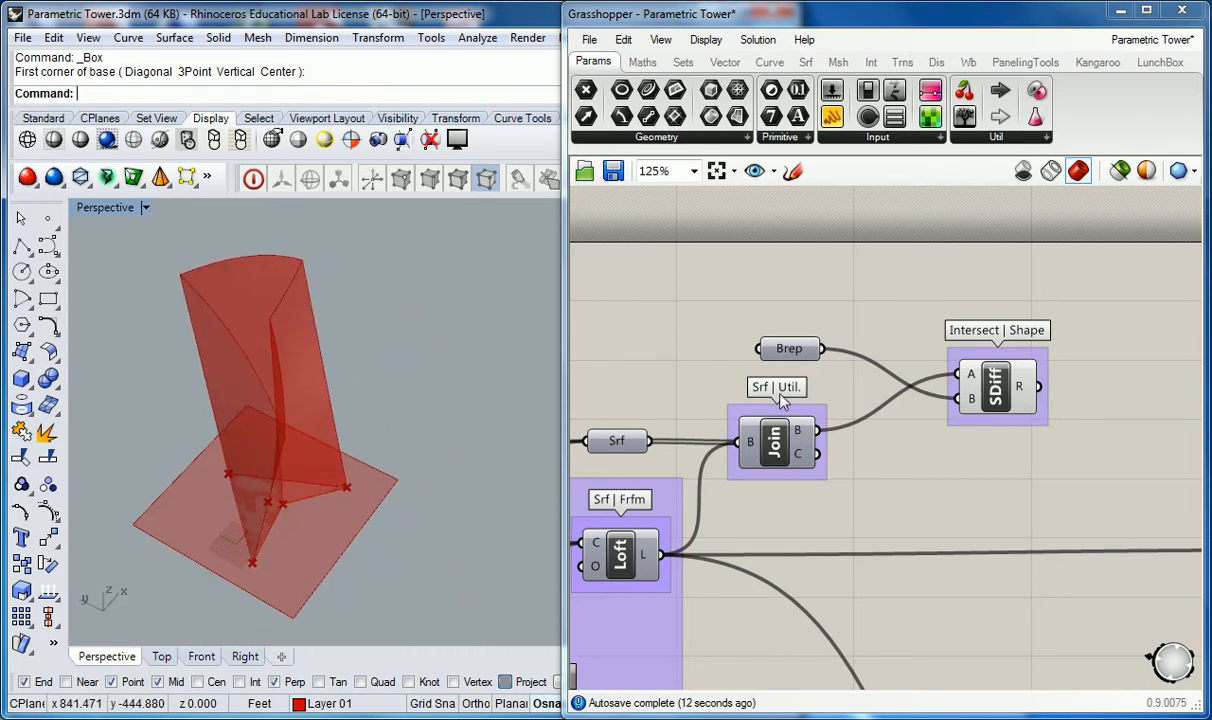
scroll(895, 292, "down", 4)
scroll(933, 485, "up", 1)
right_click_drag(911, 553, 913, 405)
right_click_drag(802, 478, 900, 462)
right_click_drag(1003, 370, 782, 516)
right_click_drag(781, 309, 803, 321)
left_click(1040, 440)
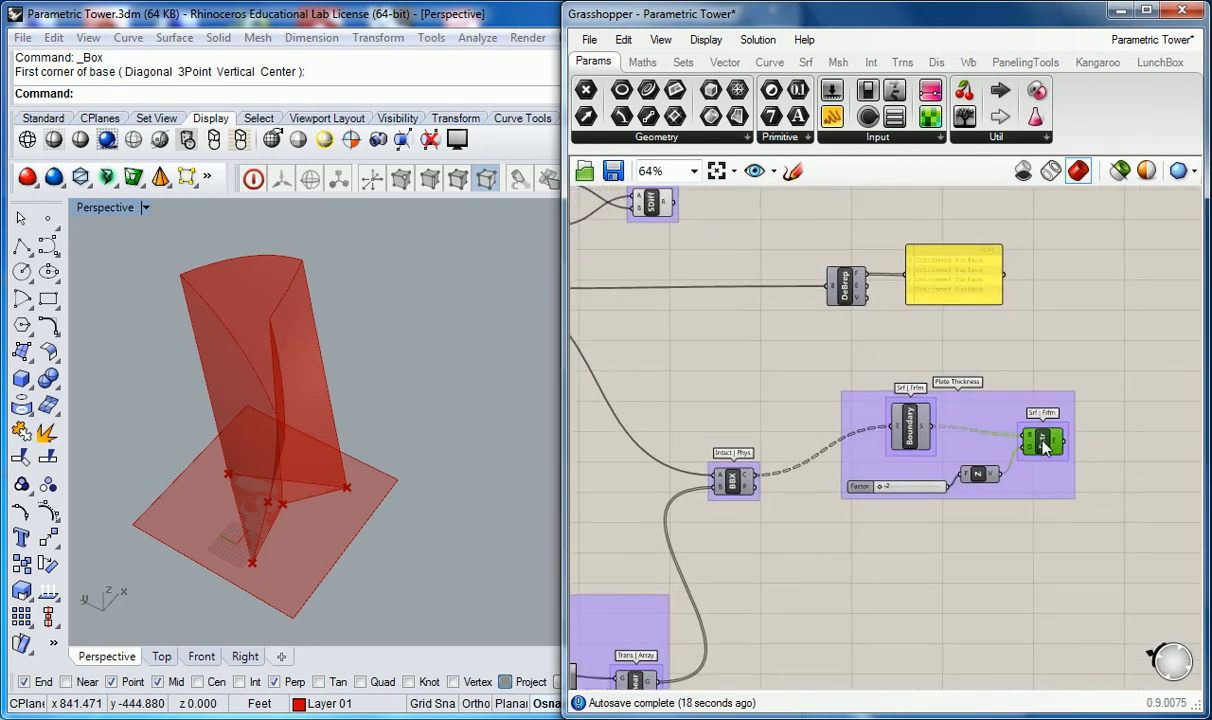
right_click(1043, 444)
left_click(1045, 480)
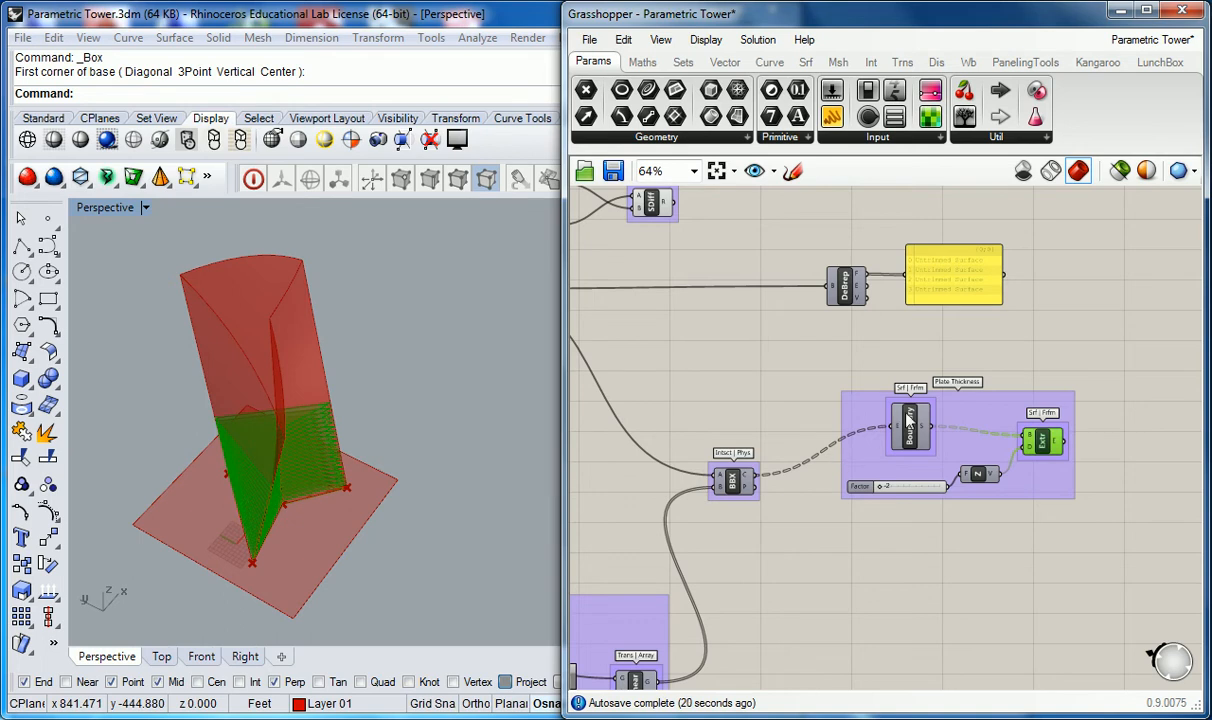
left_click(825, 376)
Step: Turn off the preview of the Solid Difference component
right_click_drag(600, 495, 836, 395)
right_click_drag(330, 415, 296, 398)
right_click_drag(922, 229, 885, 422)
scroll(835, 296, "up", 2)
left_click(860, 275)
right_click(862, 272)
left_click(919, 334)
left_click(888, 436)
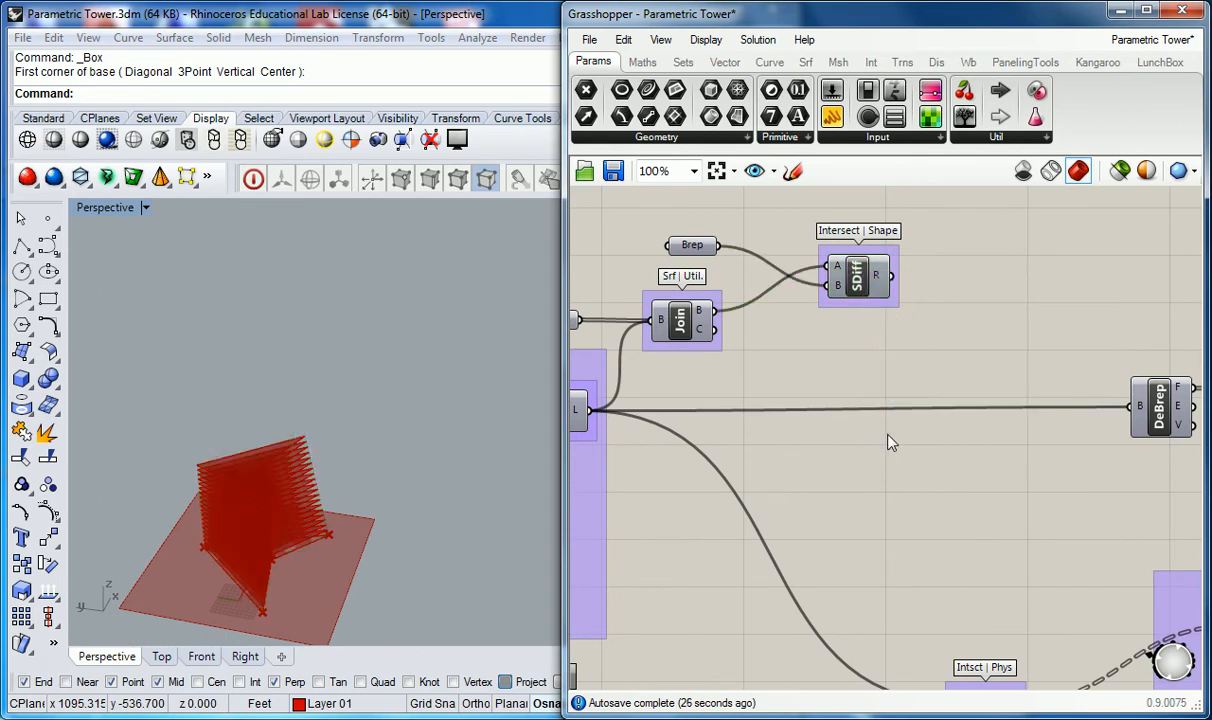
Step: Increase the Factor slider in the Floor Geom group
scroll(817, 471, "down", 4)
right_click_drag(817, 471, 909, 316)
scroll(758, 555, "up", 4)
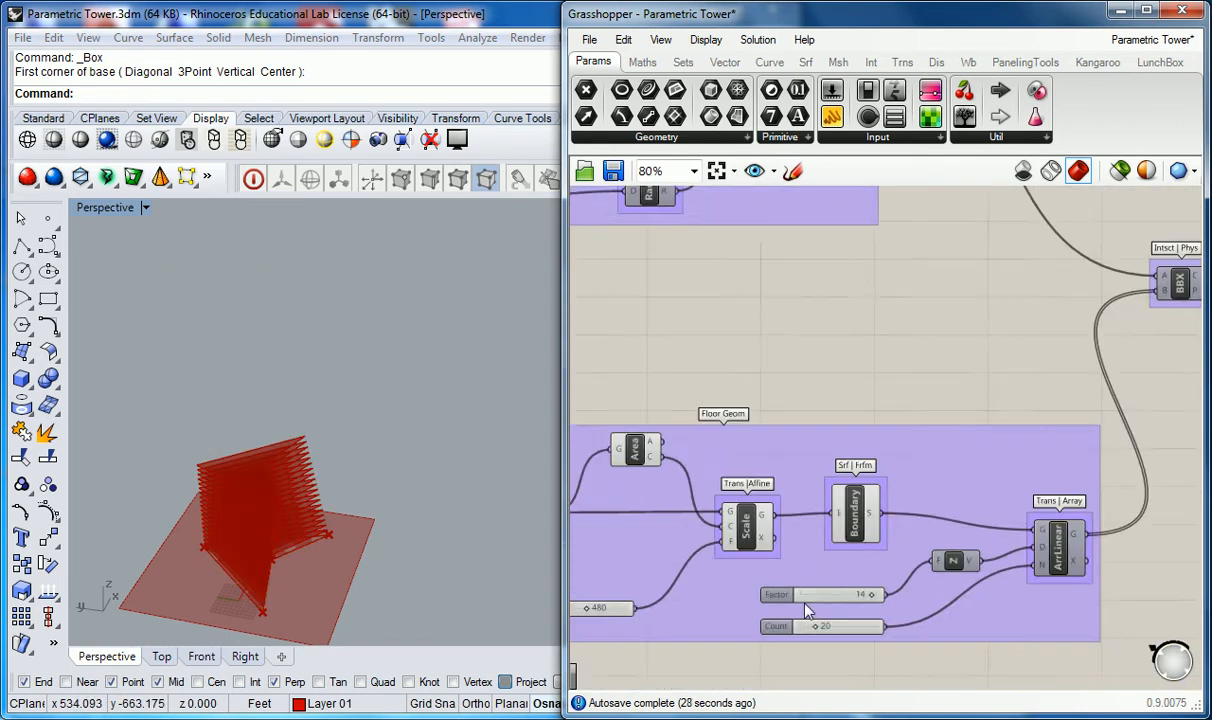
left_click_drag(890, 601, 938, 601)
left_click(866, 284)
Step: Connect the Solid Difference result to the first input of the Brep | Brep intersection component
scroll(868, 284, "down", 4)
right_click_drag(950, 275, 690, 602)
scroll(822, 524, "up", 2)
right_click_drag(706, 378, 732, 292)
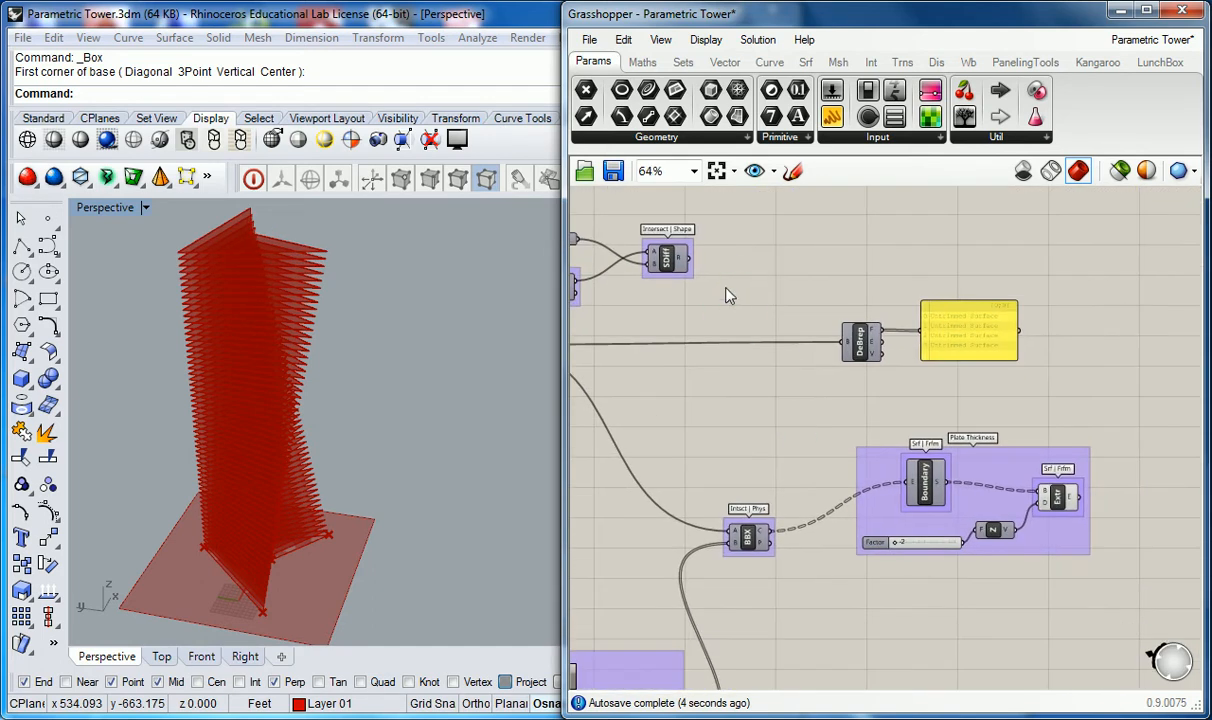
left_click(668, 258)
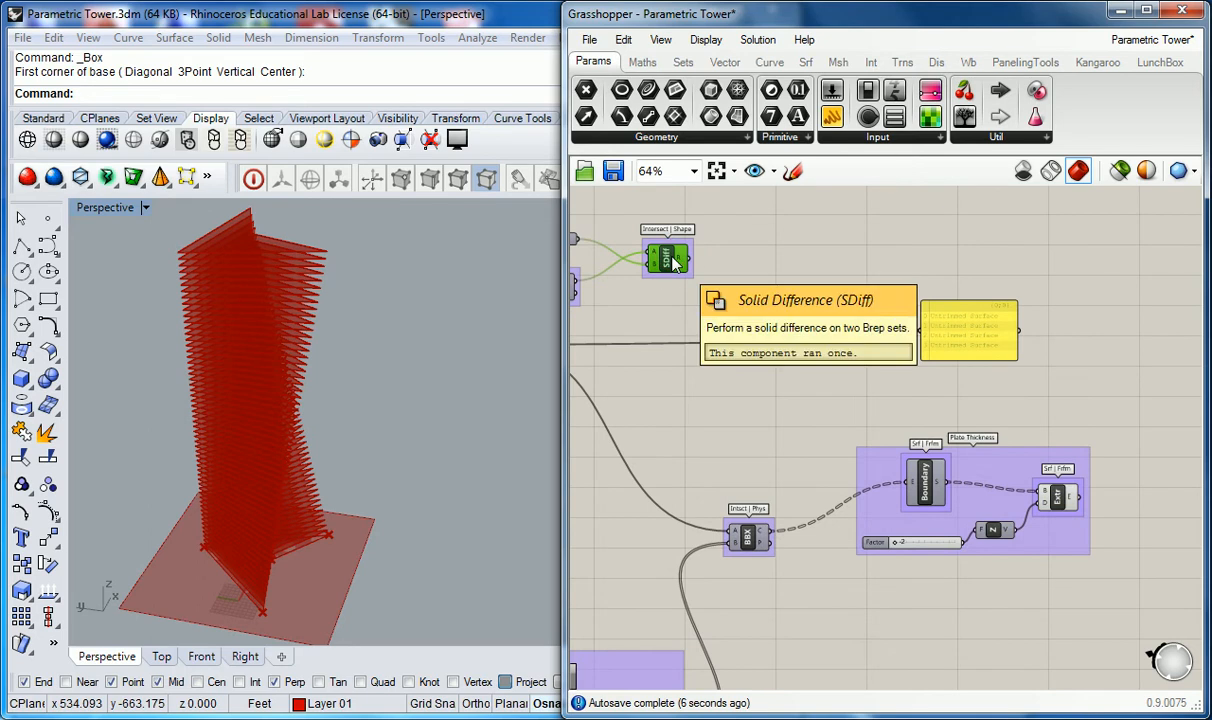
right_click_drag(751, 432, 926, 427)
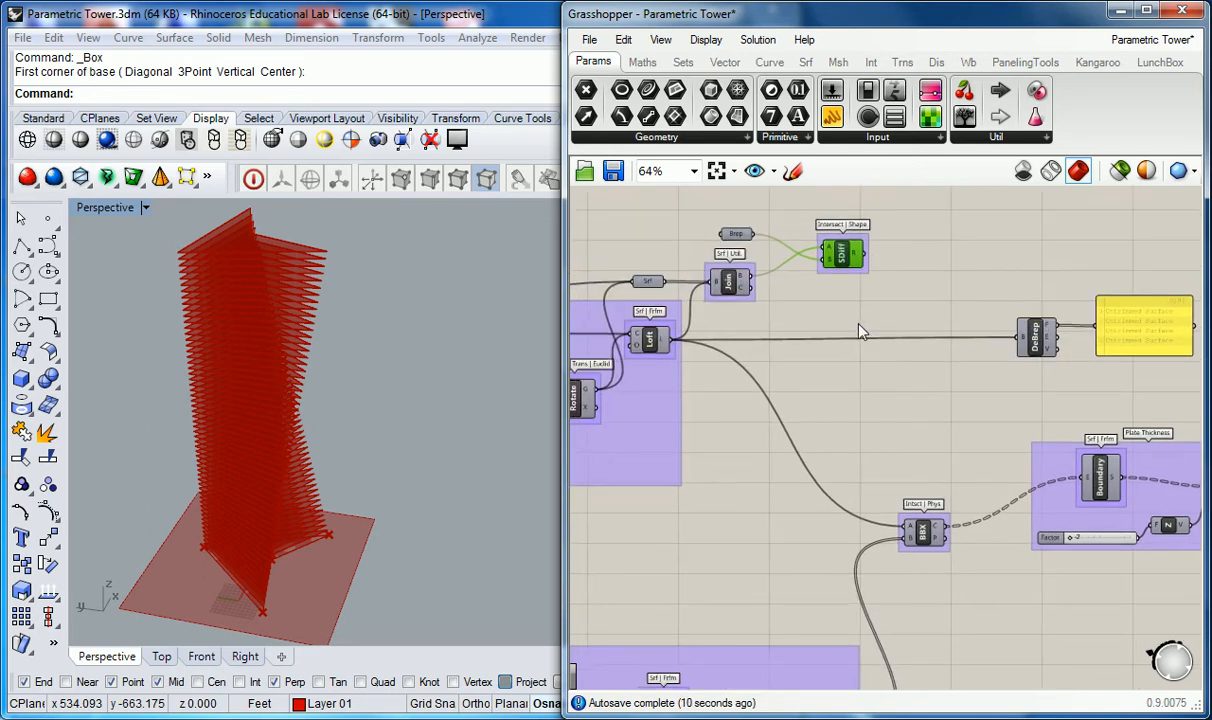
left_click(916, 535)
left_click(874, 279)
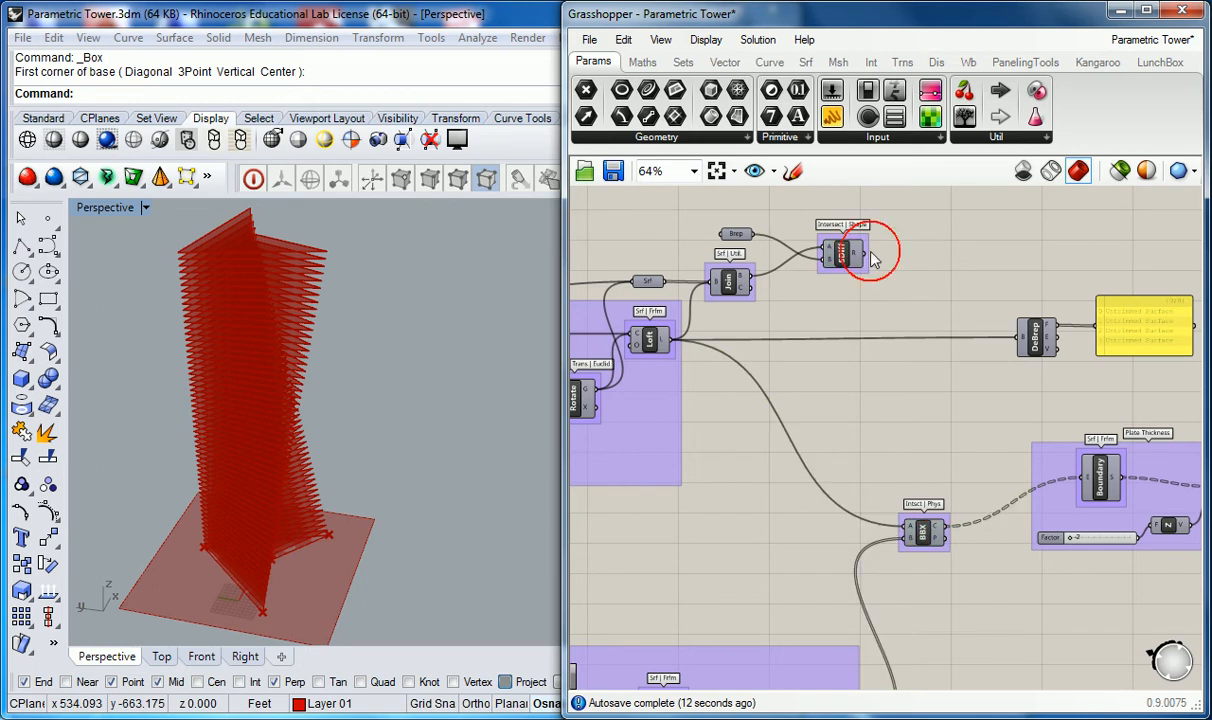
left_click_drag(866, 255, 907, 533)
Step: Orbit the viewport to examine the floor plates clipped by the tower shape
right_click_drag(500, 435, 376, 323)
right_click_drag(411, 406, 509, 379)
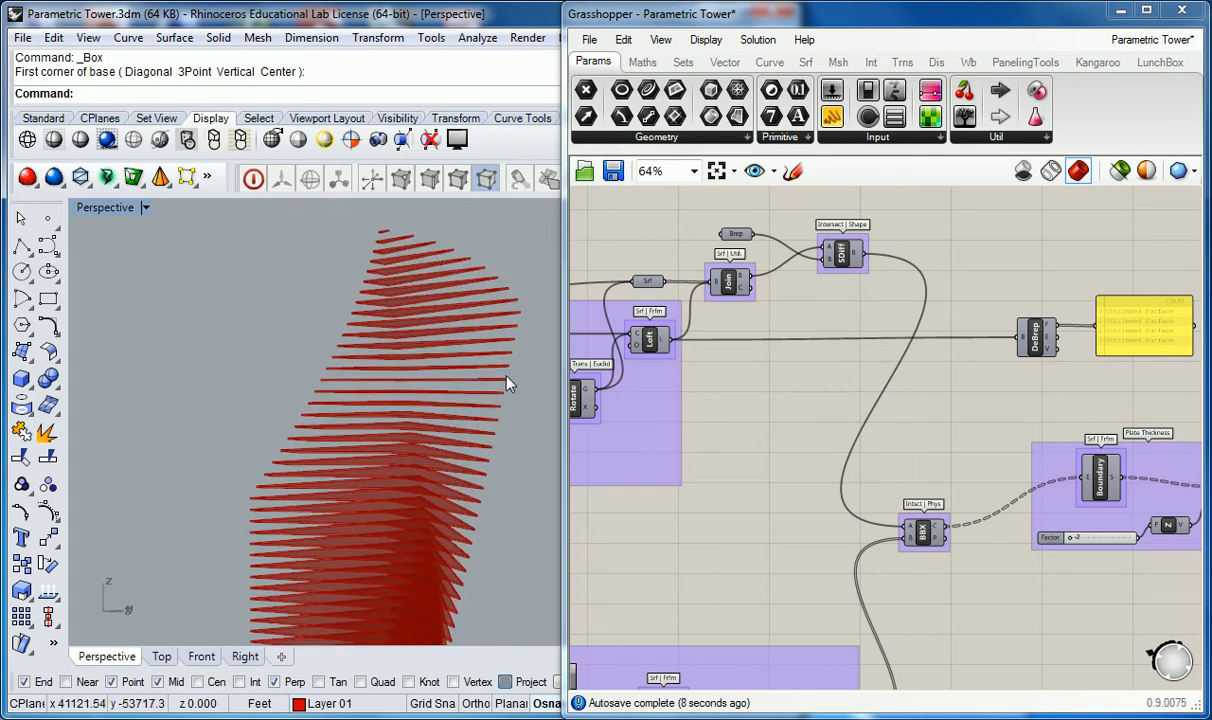
left_click(749, 408)
scroll(750, 410, "down", 2)
scroll(756, 432, "up", 2)
mouse_move(400, 473)
right_mouse_down()
mouse_move(262, 368)
mouse_move(477, 462)
mouse_move(360, 487)
mouse_move(548, 434)
mouse_move(458, 500)
mouse_move(403, 422)
mouse_move(346, 406)
mouse_move(419, 541)
mouse_move(449, 526)
mouse_move(427, 490)
mouse_move(400, 484)
right_mouse_up()
Step: Set the twist Degrees slider to 90 and the Factor slider to 792
scroll(688, 520, "down", 5)
right_click_drag(711, 576, 852, 533)
scroll(814, 566, "up", 5)
right_click_drag(707, 300, 1093, 588)
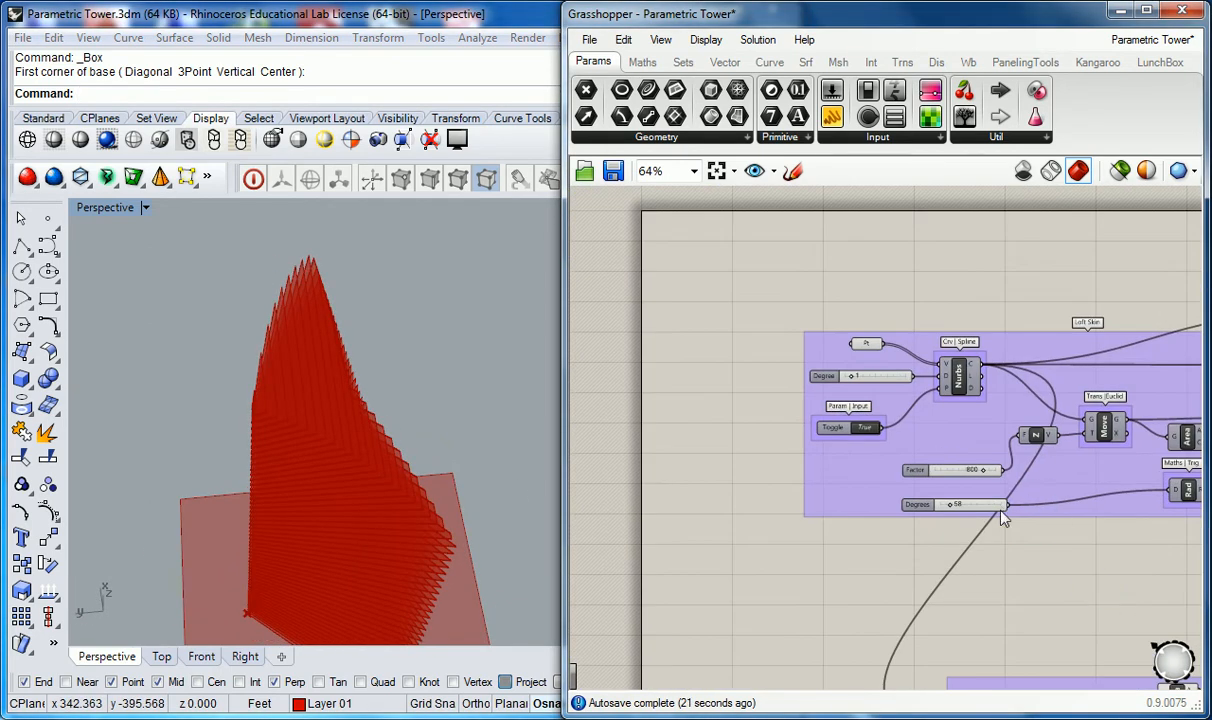
scroll(972, 503, "up", 3)
left_click_drag(921, 509, 941, 530)
mouse_move(433, 495)
right_mouse_down()
mouse_move(230, 471)
mouse_move(173, 442)
mouse_move(206, 400)
mouse_move(268, 410)
mouse_move(222, 372)
mouse_move(279, 395)
mouse_move(254, 395)
mouse_move(227, 481)
mouse_move(437, 519)
right_mouse_up()
left_click_drag(977, 441, 977, 444)
left_click_drag(940, 505, 967, 510)
right_click_drag(188, 515, 230, 520)
left_click_drag(953, 505, 931, 505)
right_click_drag(454, 509, 443, 433)
right_click_drag(1027, 442, 981, 459)
left_click_drag(933, 457, 941, 457)
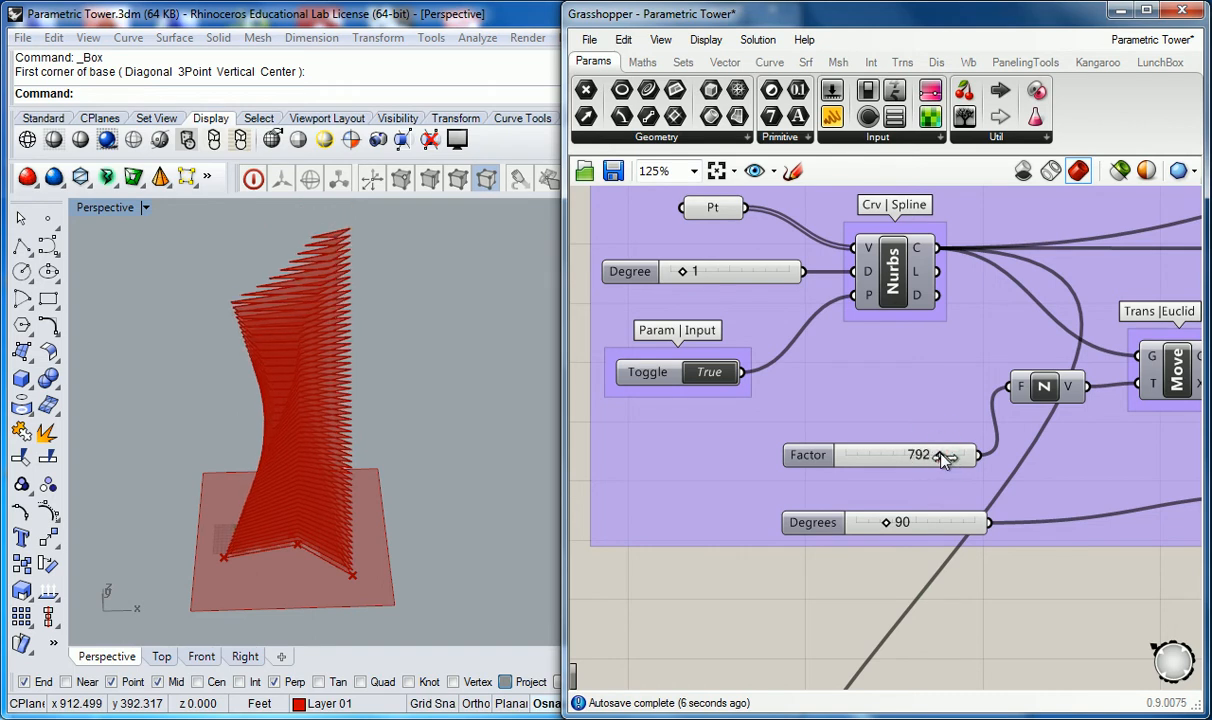
Step: Orbit the viewport and zoom out the canvas to review the tower
right_click_drag(436, 482, 327, 379)
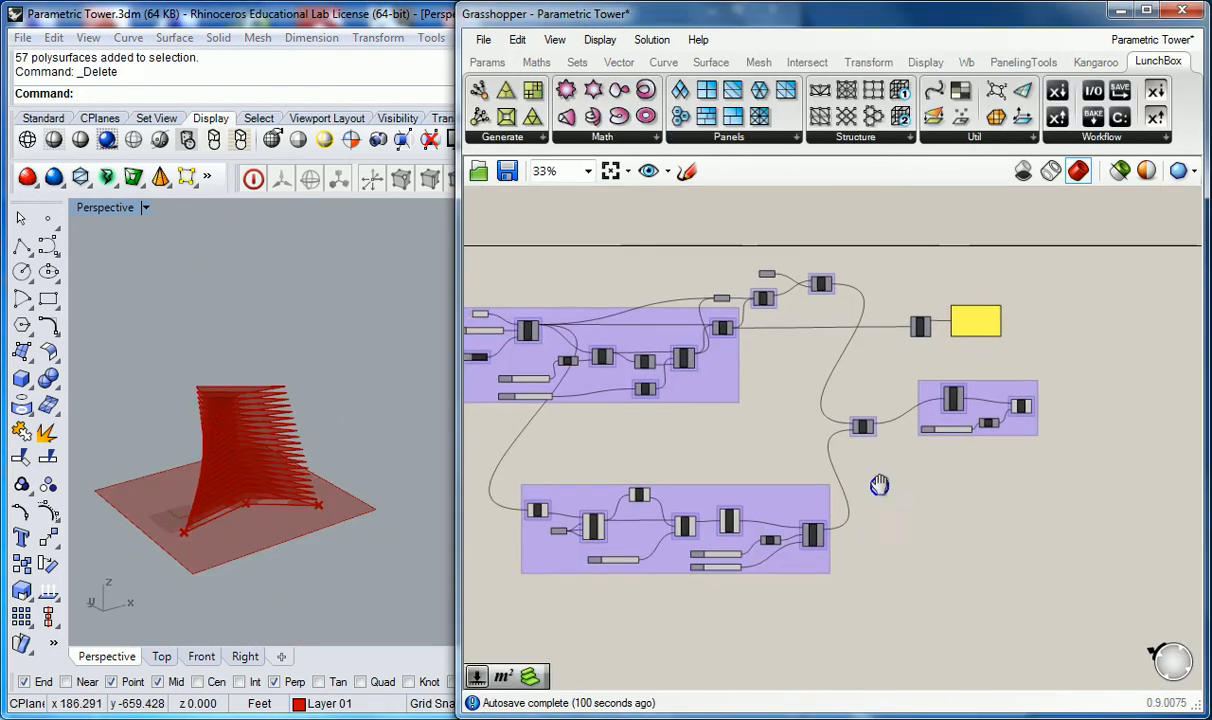
right_click_drag(879, 487, 784, 555)
right_click_drag(449, 381, 288, 436)
scroll(251, 447, "down", 2)
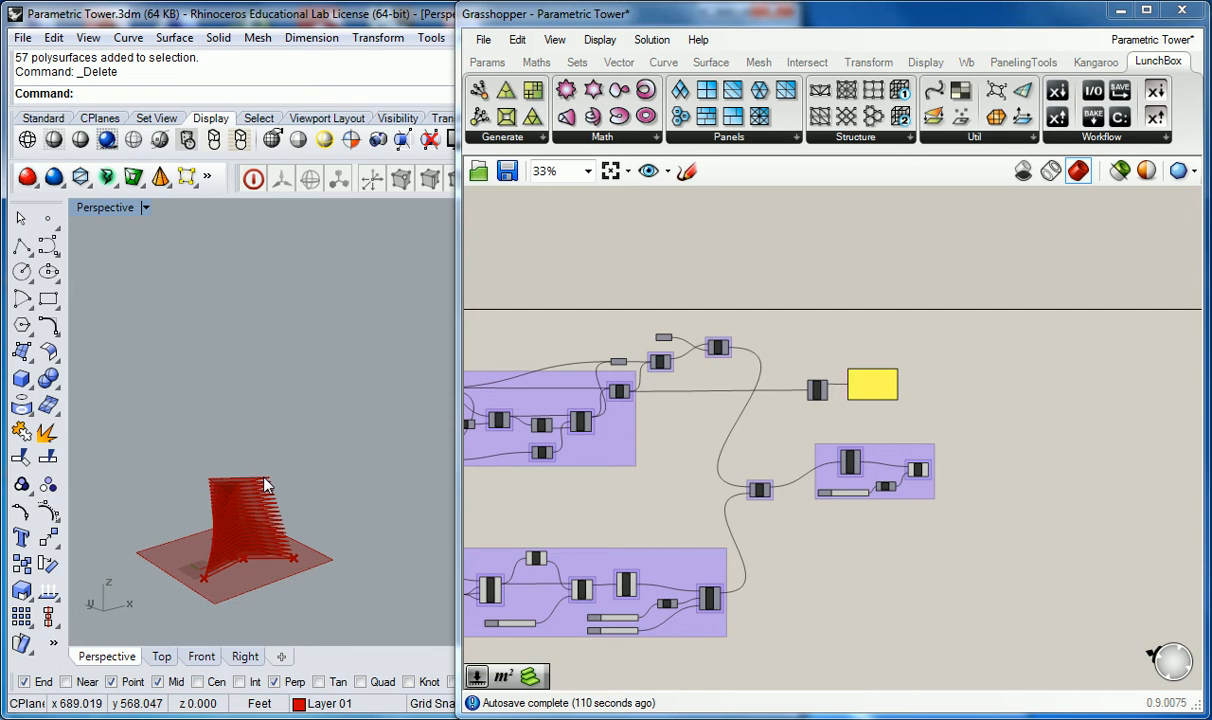
right_click_drag(790, 516, 806, 481)
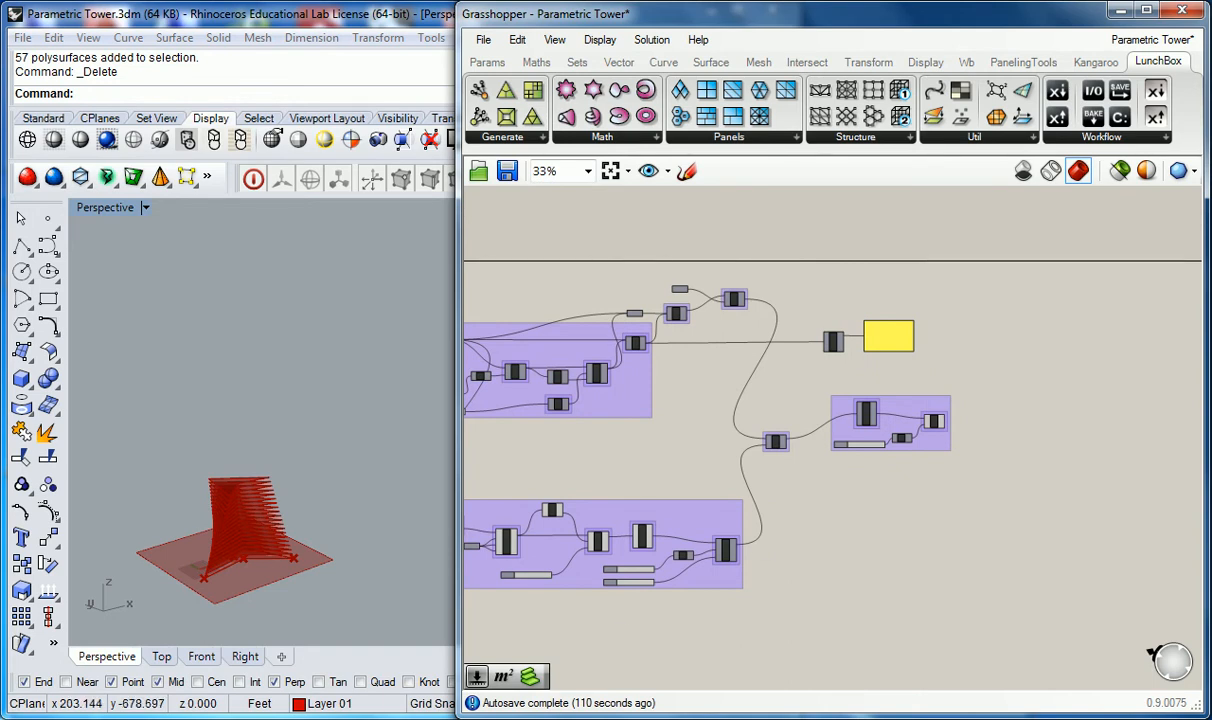
Step: Switch to Chrome and search Google for sky lobby in a new tab
mouse_move(260, 719)
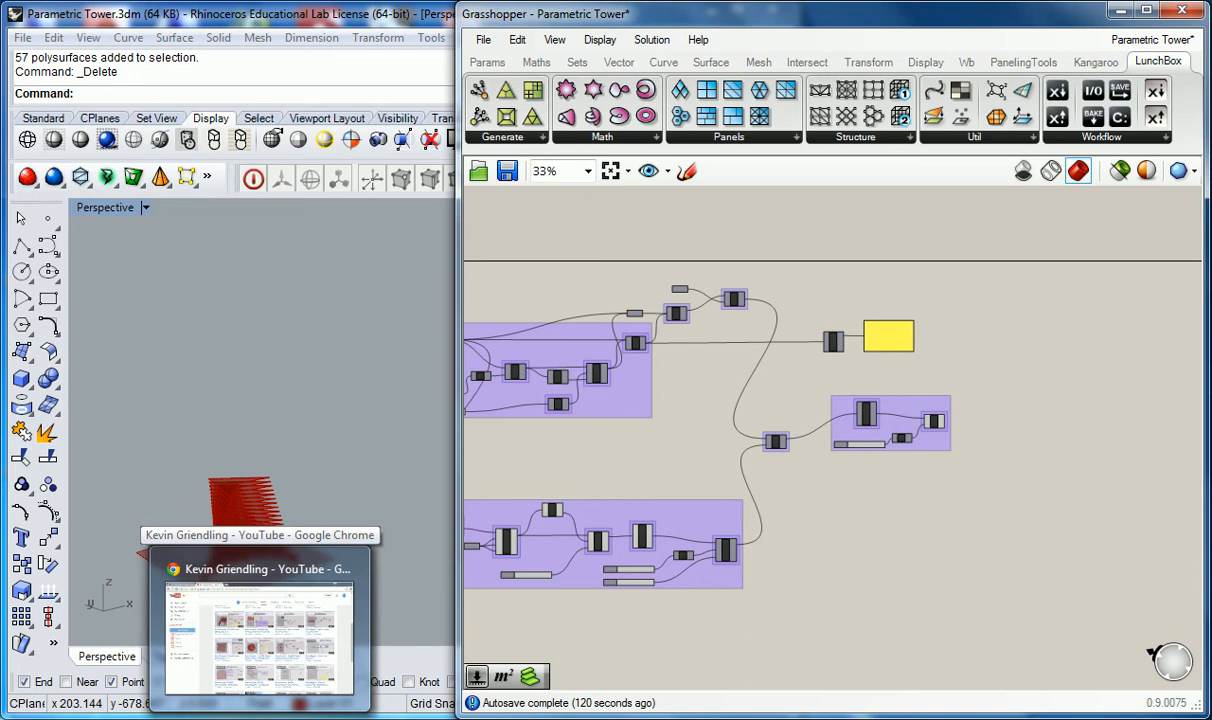
left_click(260, 719)
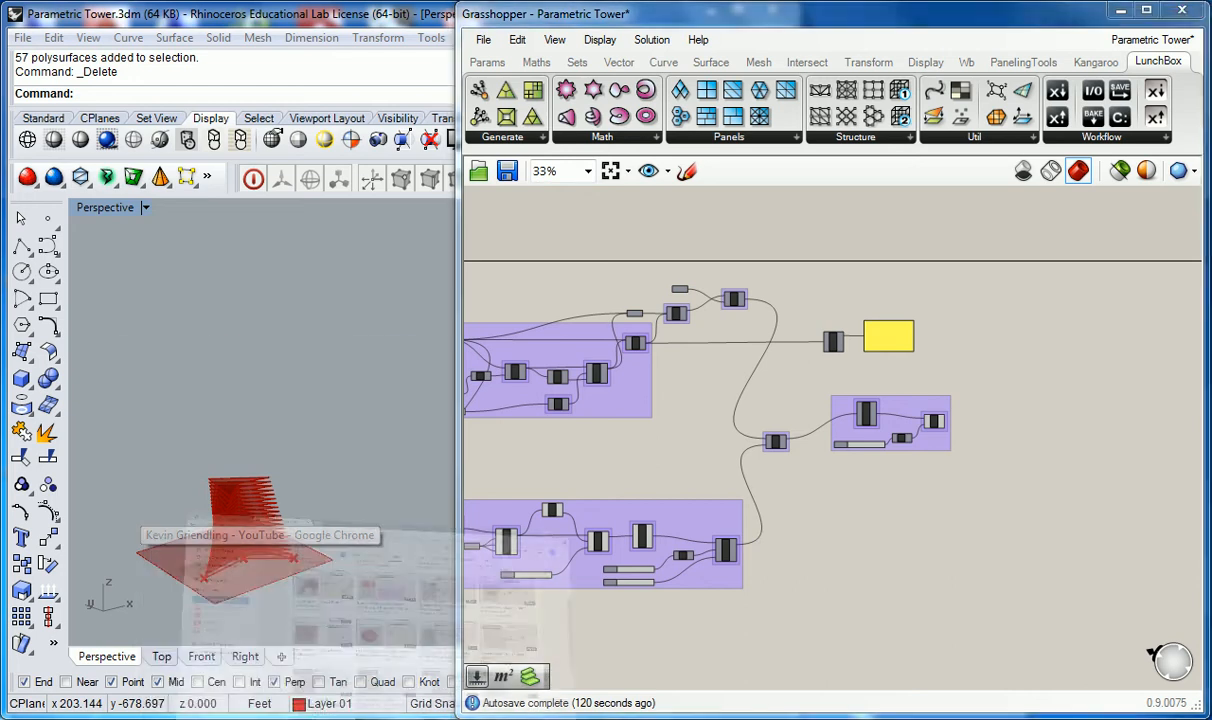
left_click(390, 14)
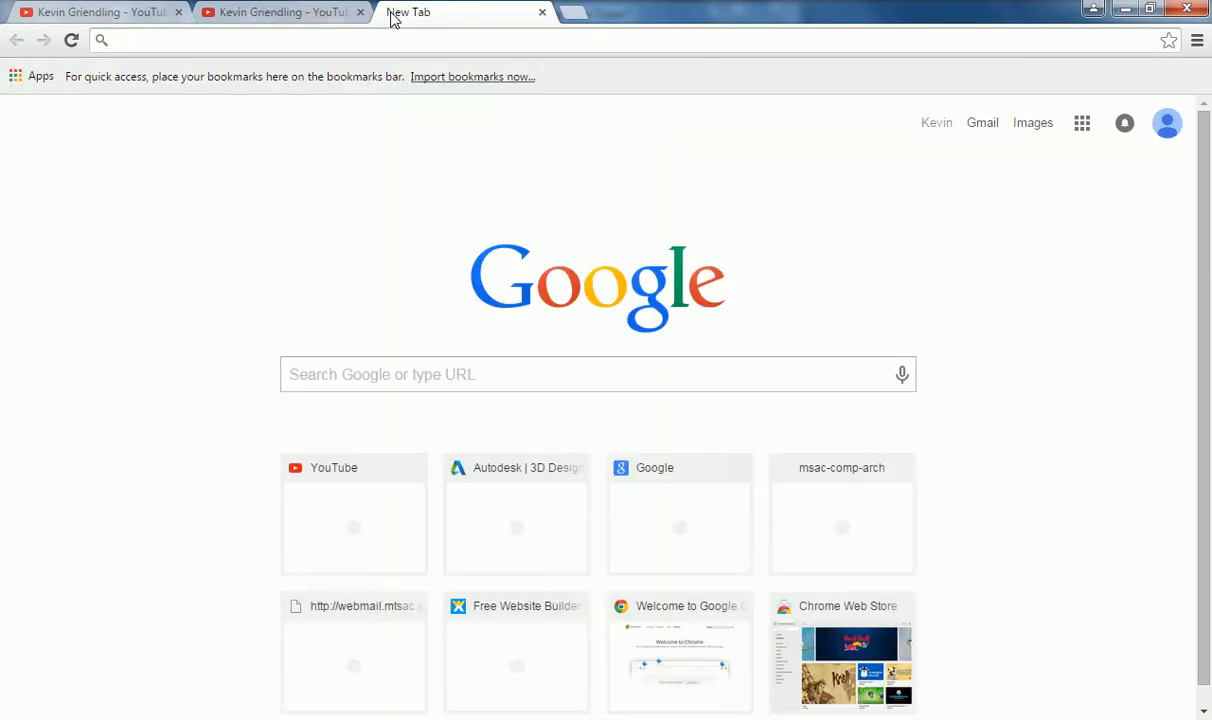
type("sky lobby")
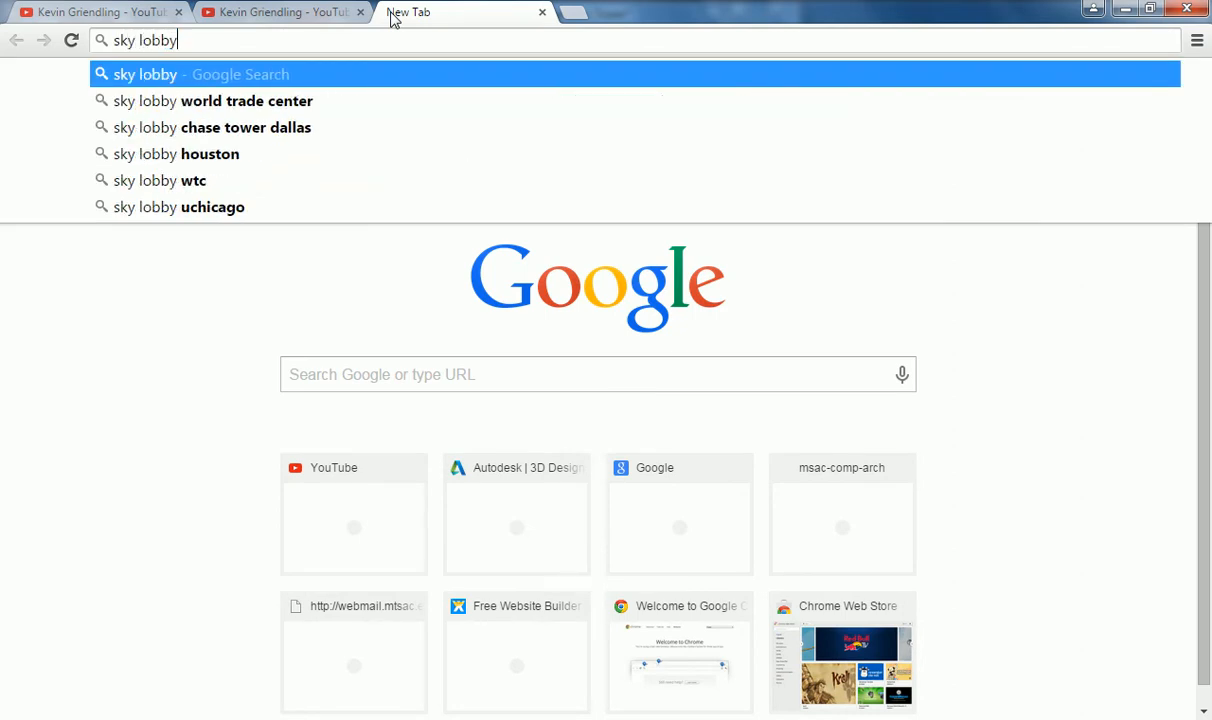
key("Return")
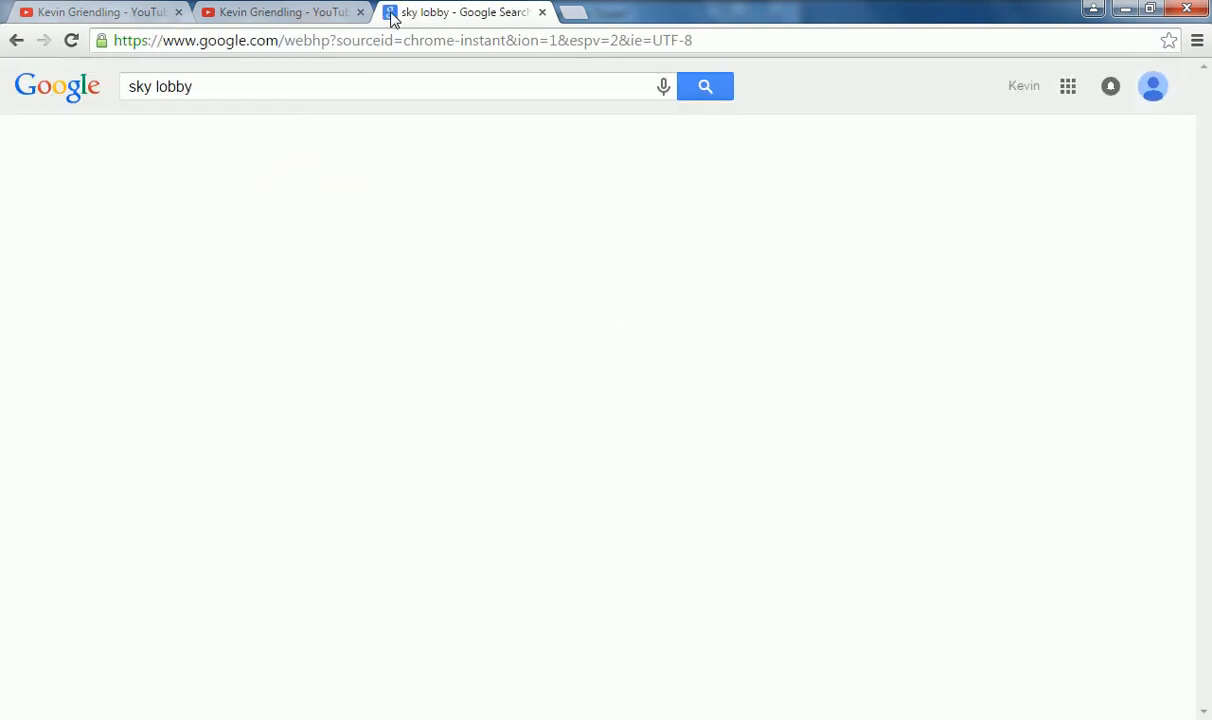
Step: Open the image results for sky lobby and browse them
left_click(204, 141)
scroll(551, 258, "down", 10)
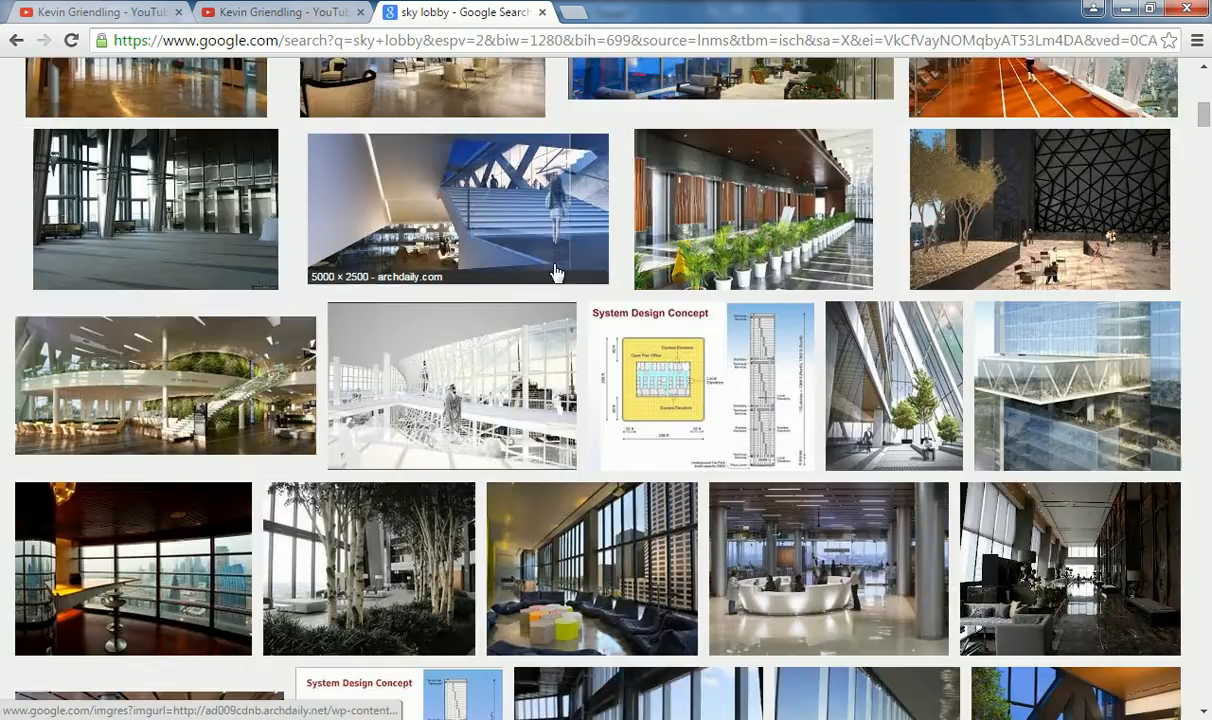
scroll(557, 274, "up", 10)
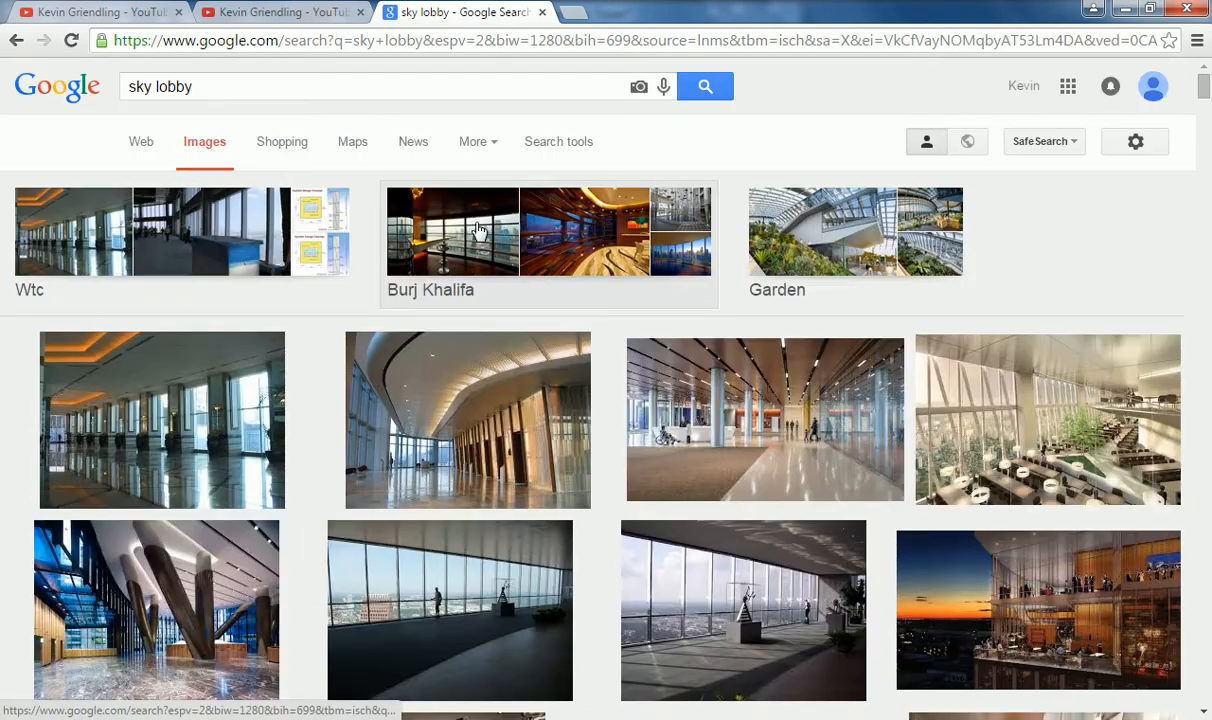
Step: Search Google images for norman foster tower
left_click_drag(320, 94, 33, 97)
type("norma")
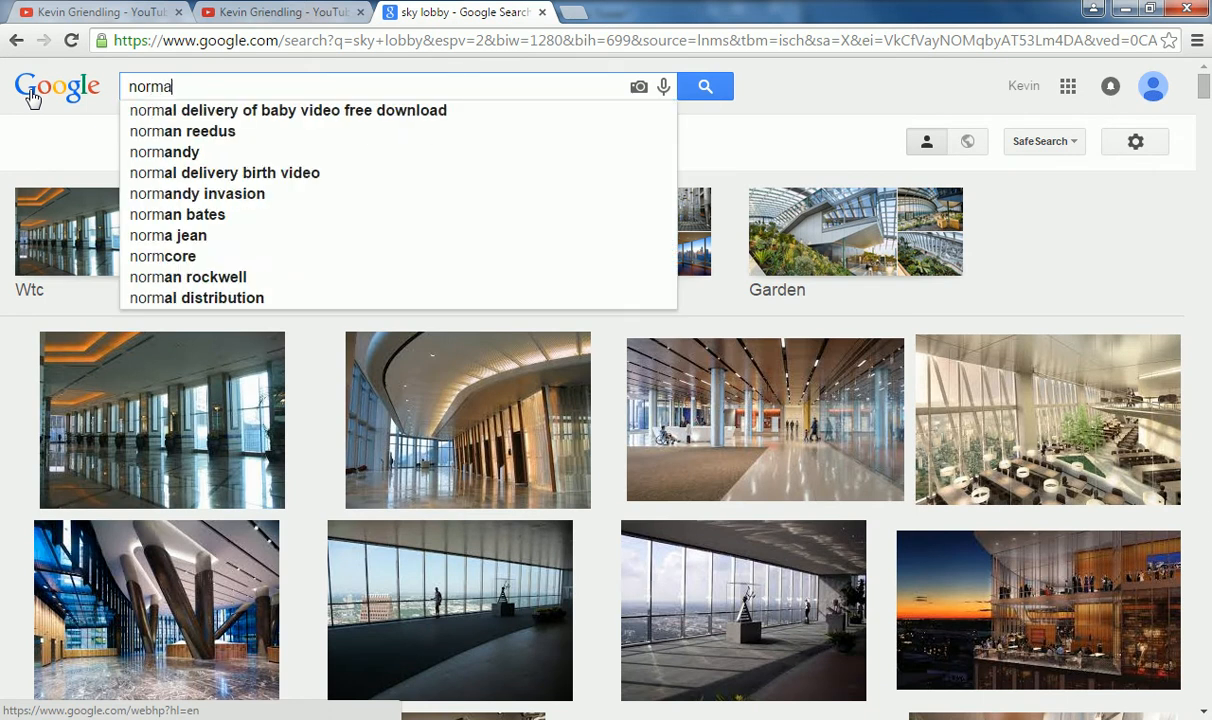
type(" foster tower")
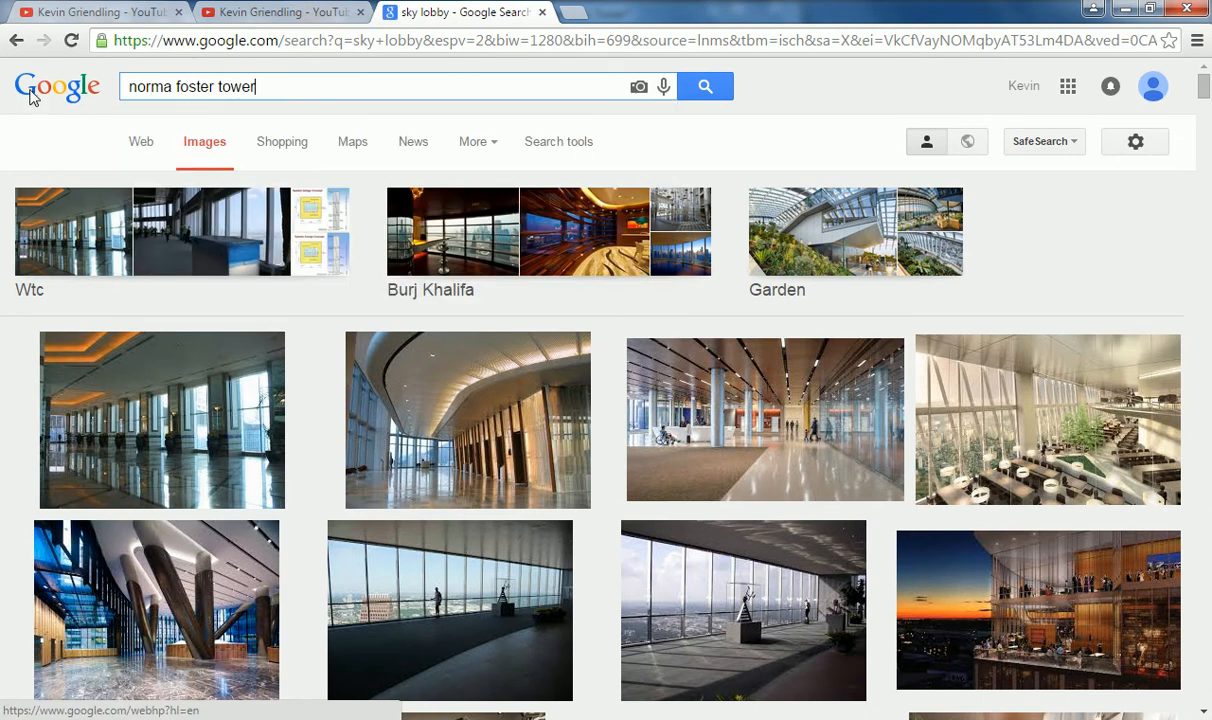
key("Return")
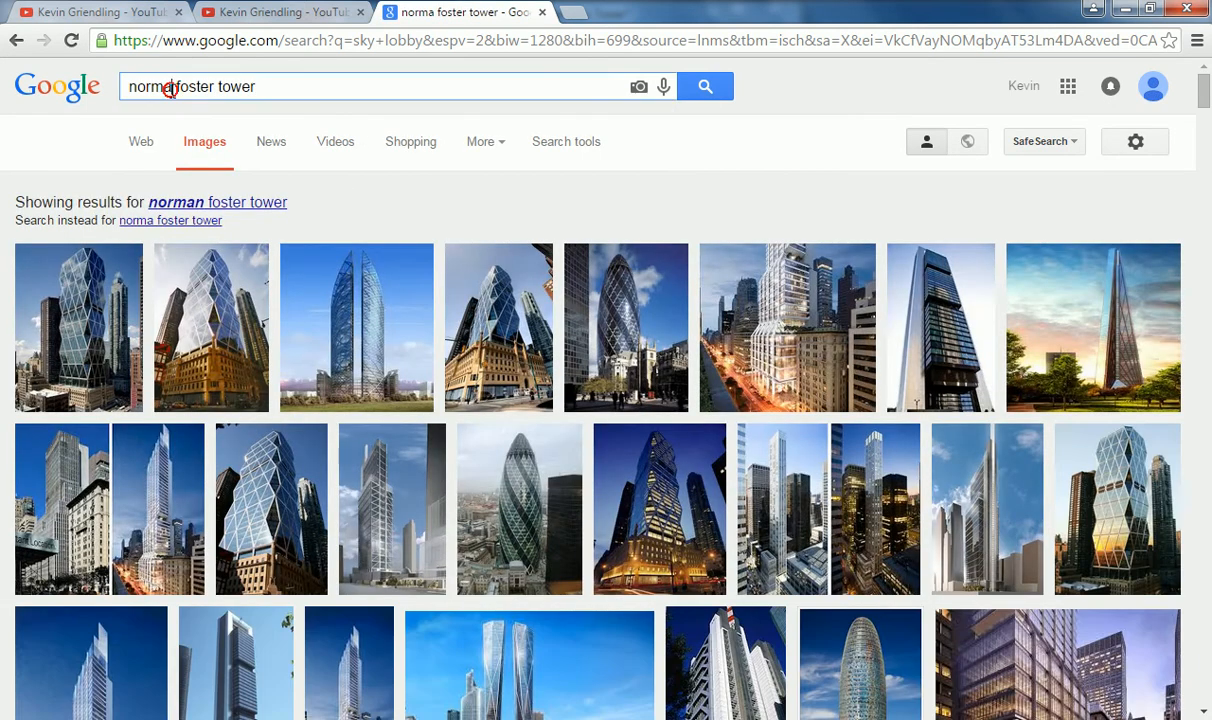
left_click(171, 88)
type("n")
key("Return")
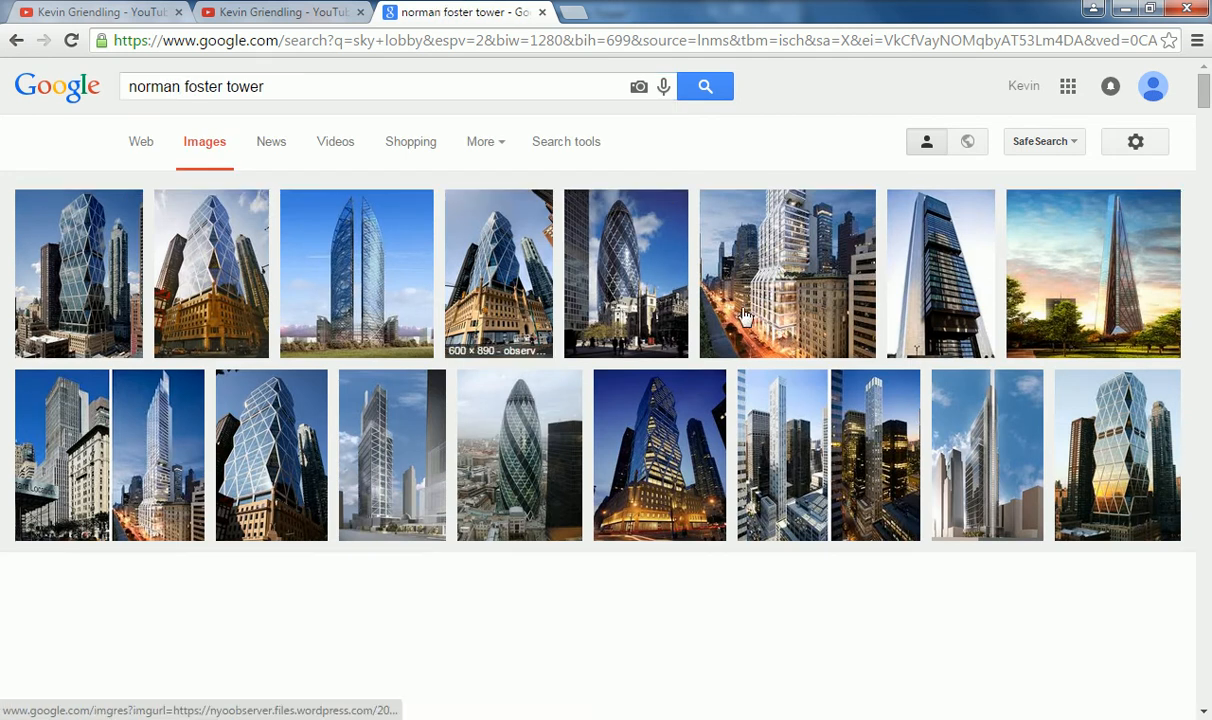
Step: Browse the norman foster tower image results, open one tower image and close its tab
right_click(566, 360)
left_click(508, 440)
scroll(760, 365, "down", 5)
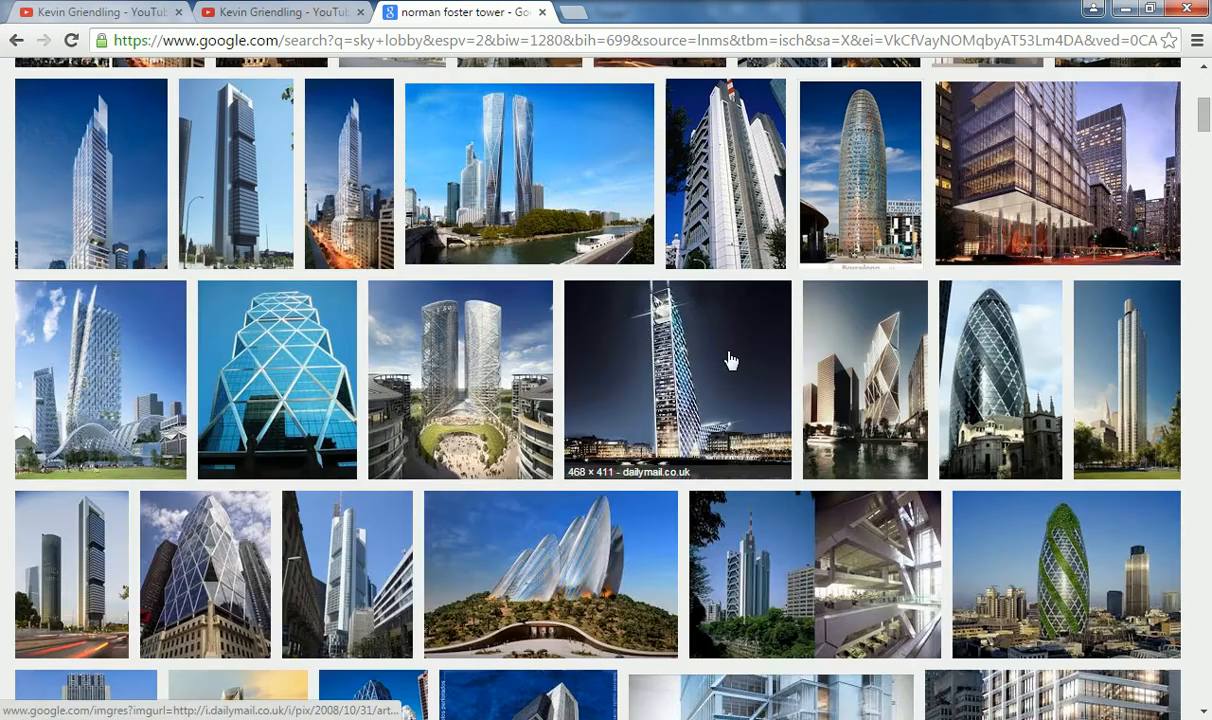
scroll(475, 325, "down", 2)
scroll(440, 355, "down", 2)
scroll(410, 370, "down", 2)
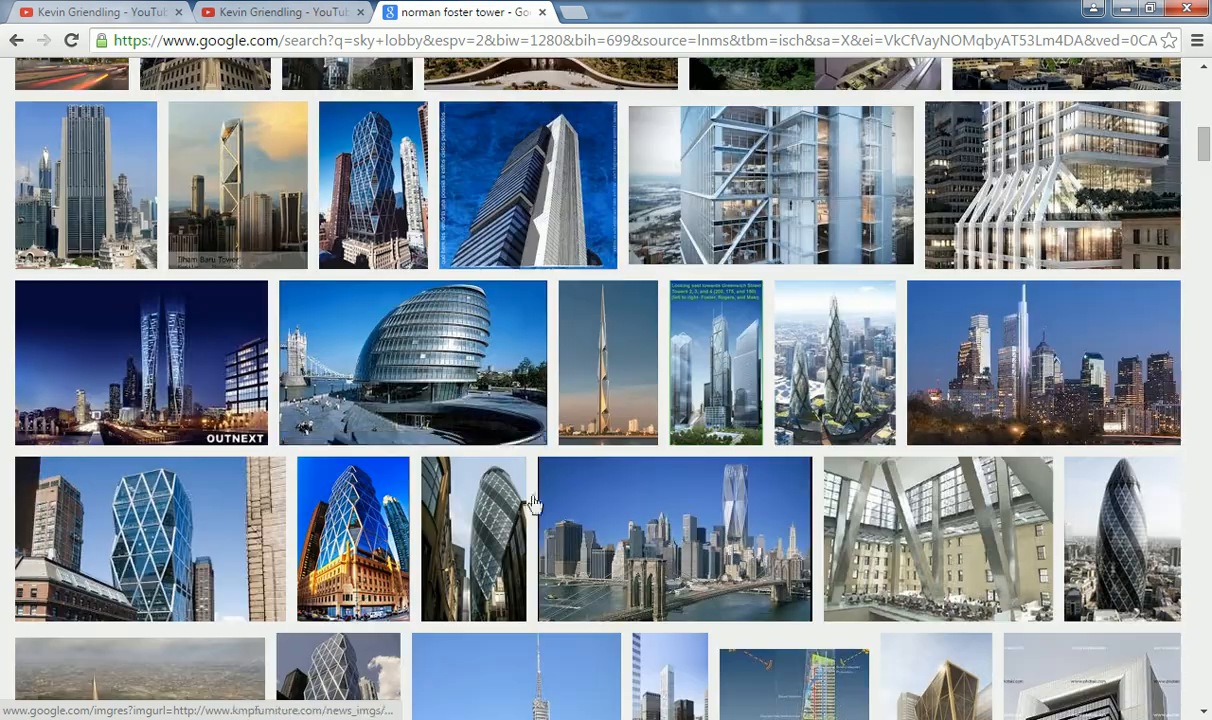
scroll(929, 445, "up", 3)
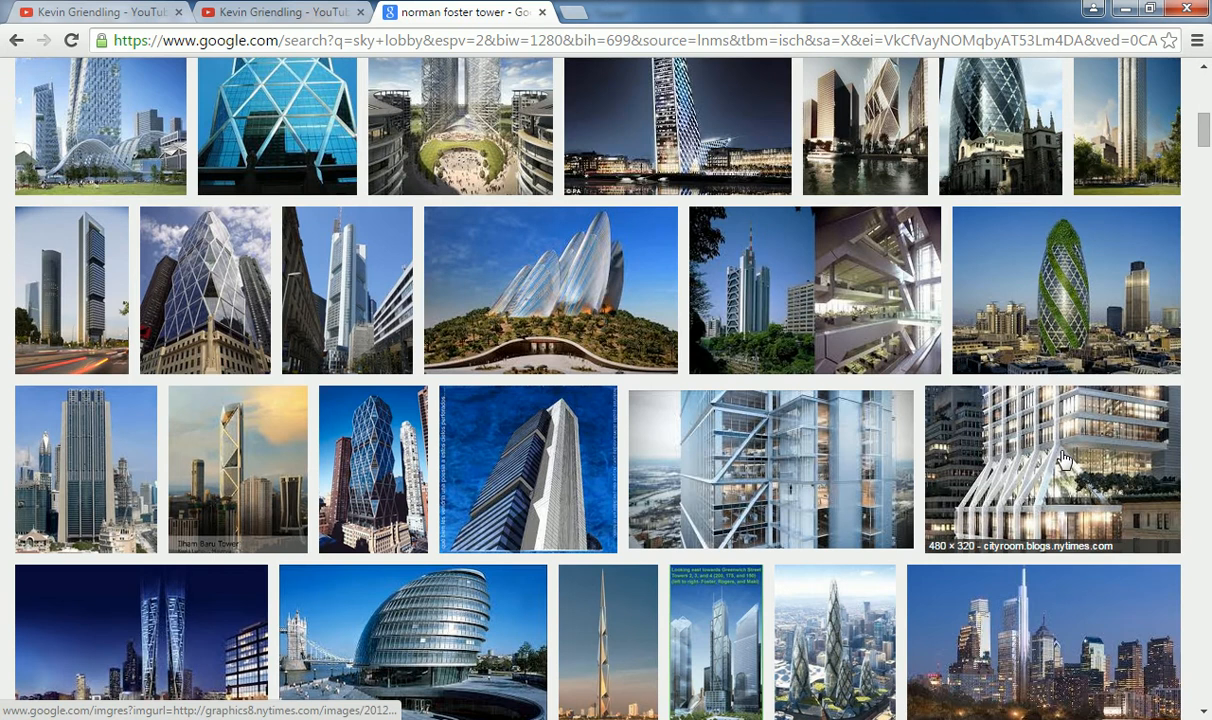
left_click(1066, 455)
left_click(903, 378)
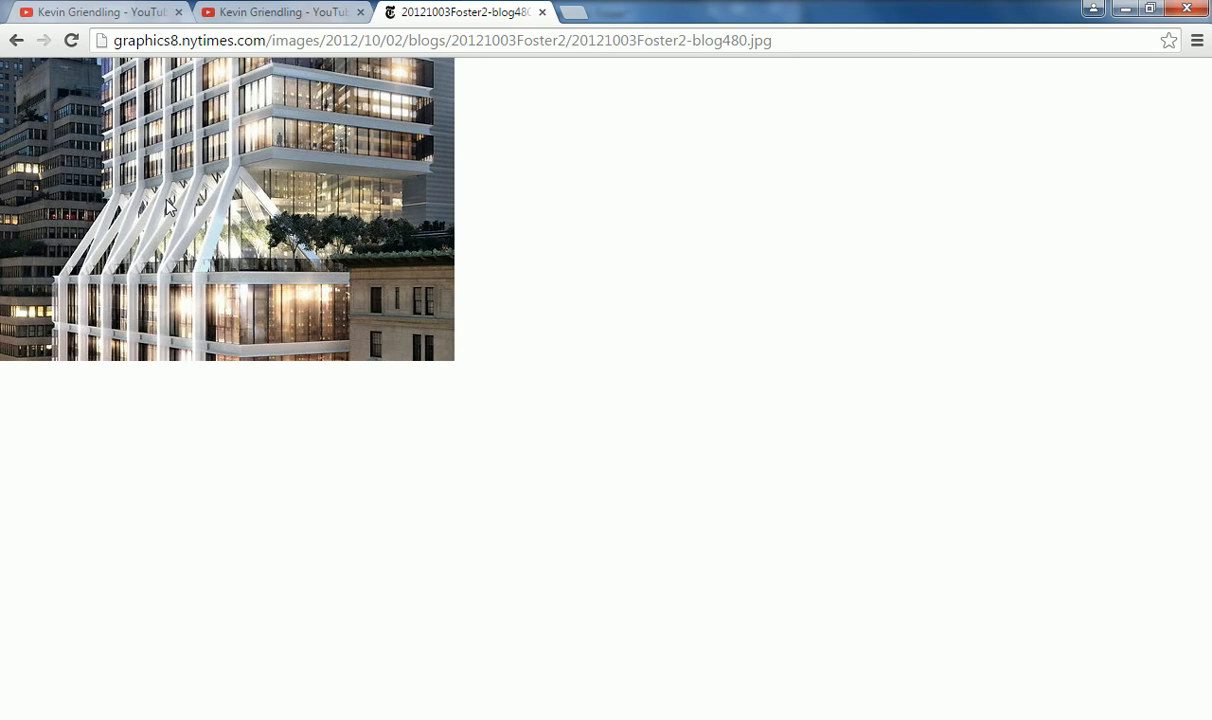
left_click(542, 12)
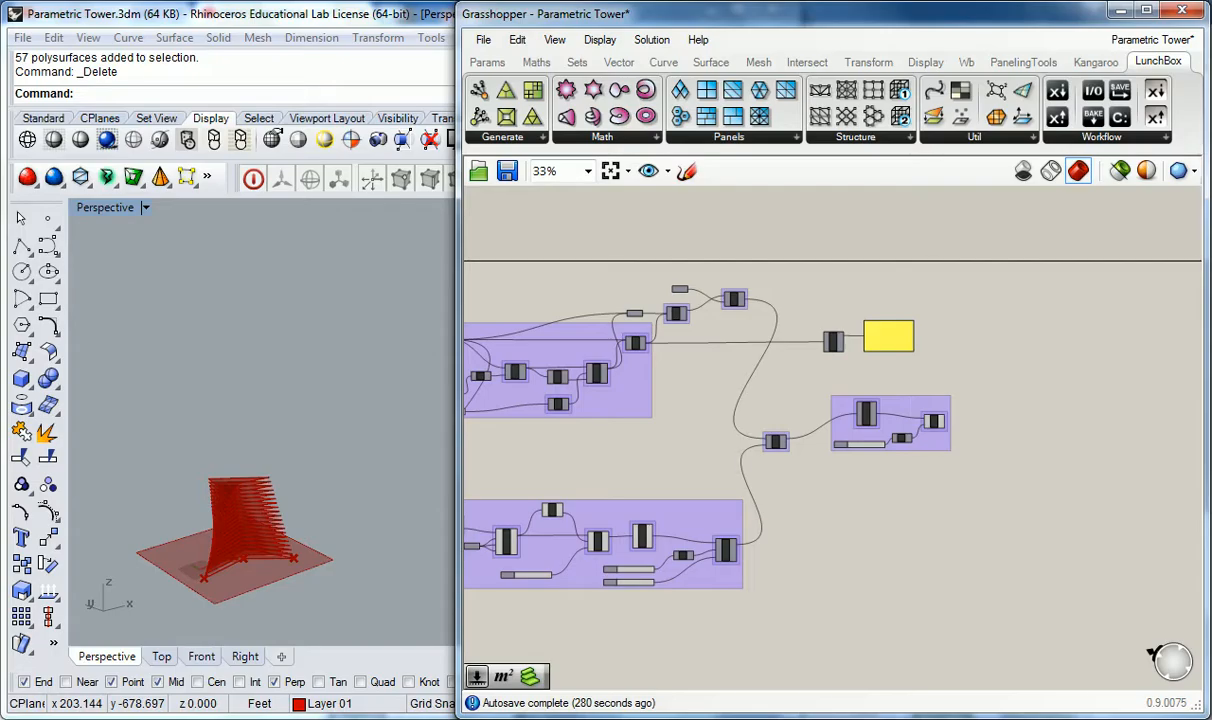
Step: Examine the Floor Geom and Plate Thickness component groups and the tower preview in the definition
right_click_drag(845, 504, 836, 418)
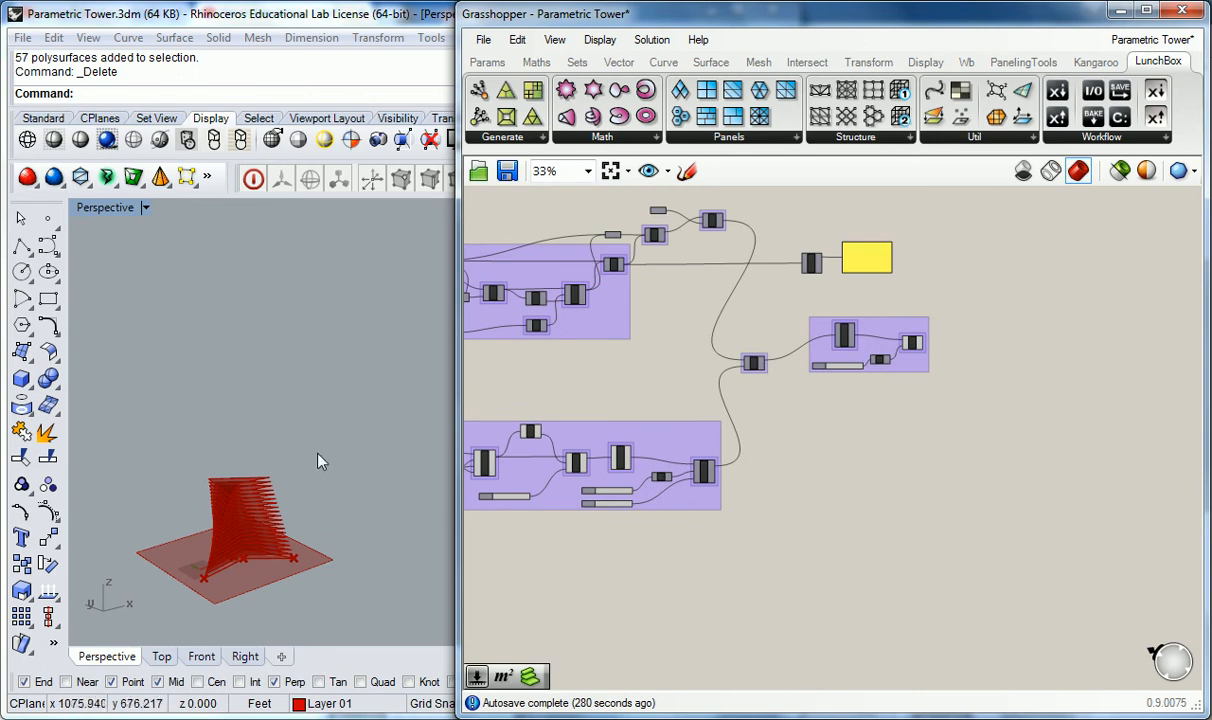
right_click_drag(313, 466, 303, 476)
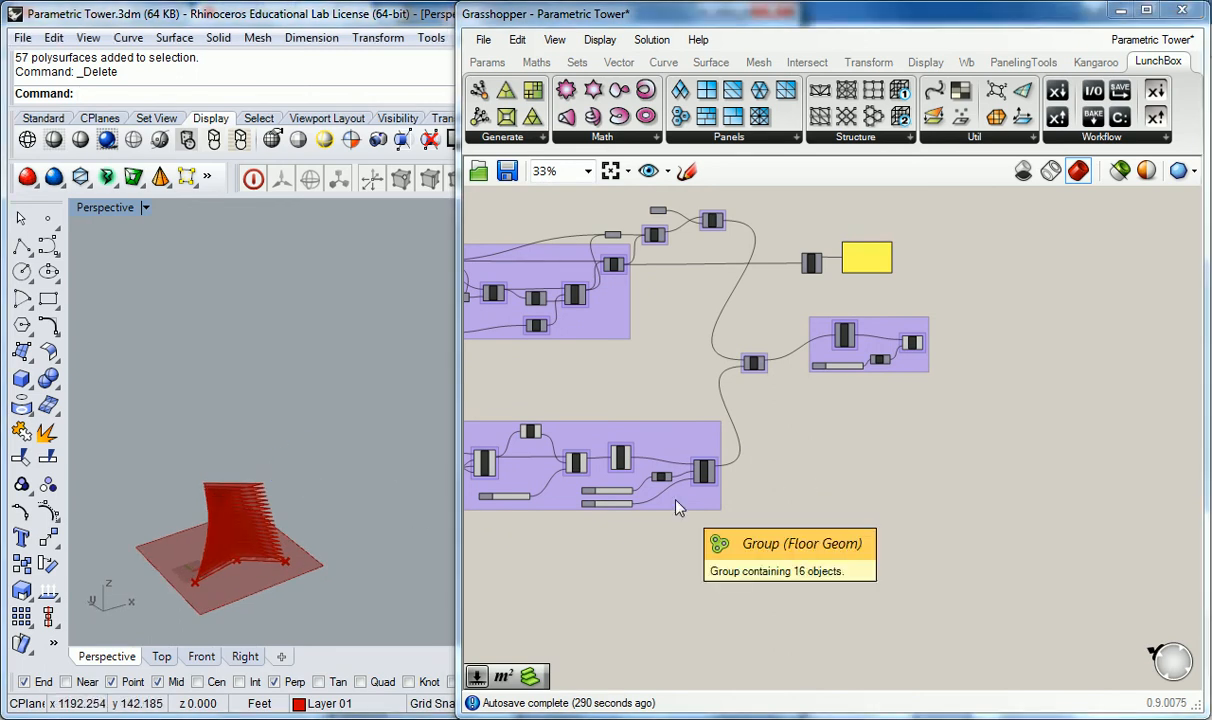
scroll(677, 508, "up", 4)
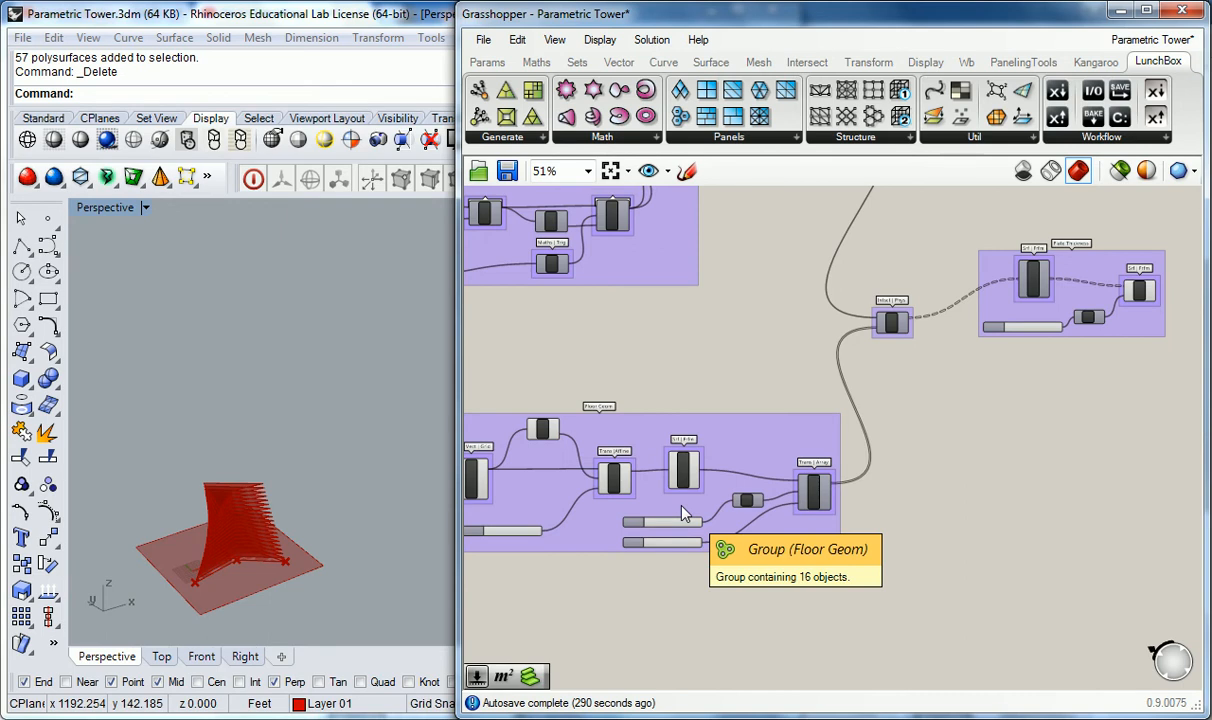
scroll(682, 508, "up", 4)
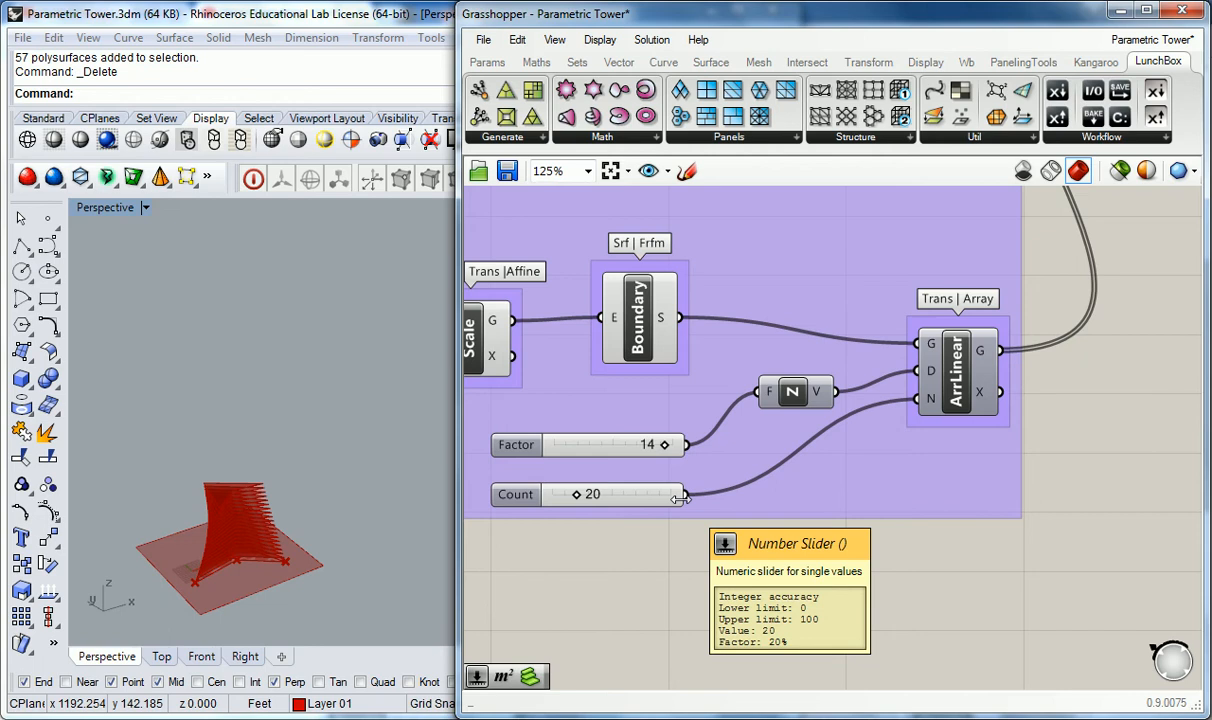
scroll(760, 420, "down", 4)
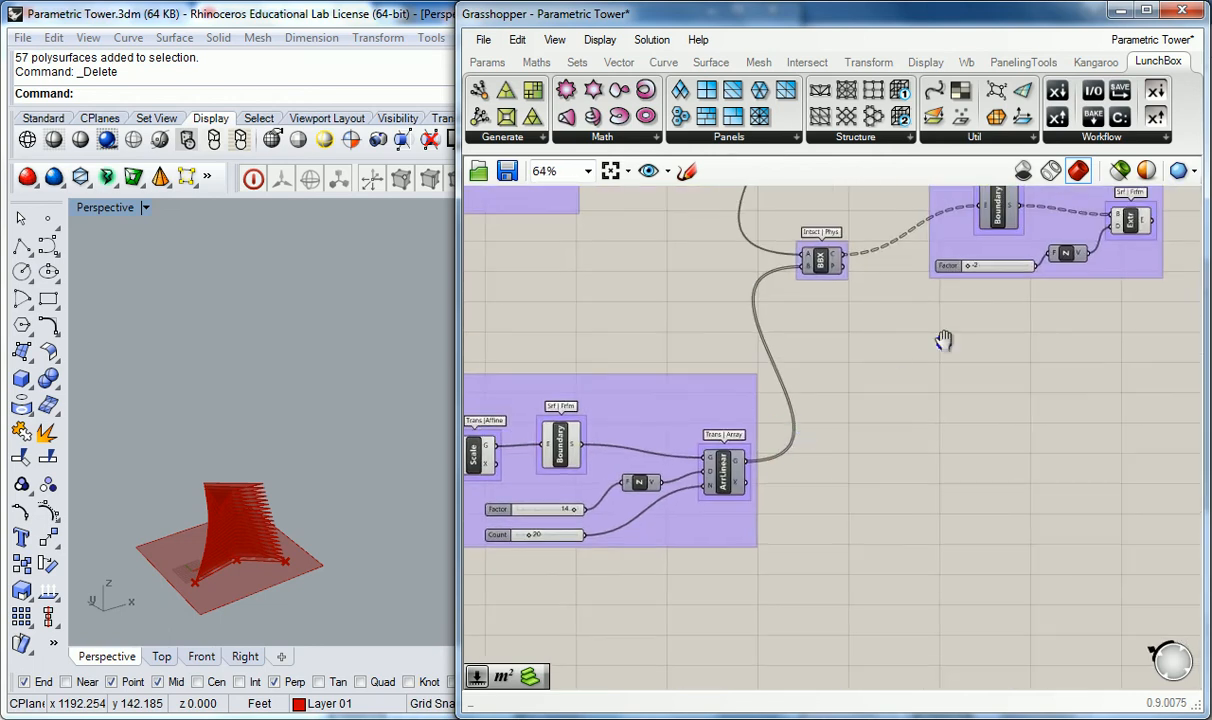
right_click_drag(950, 340, 795, 384)
left_click(982, 261)
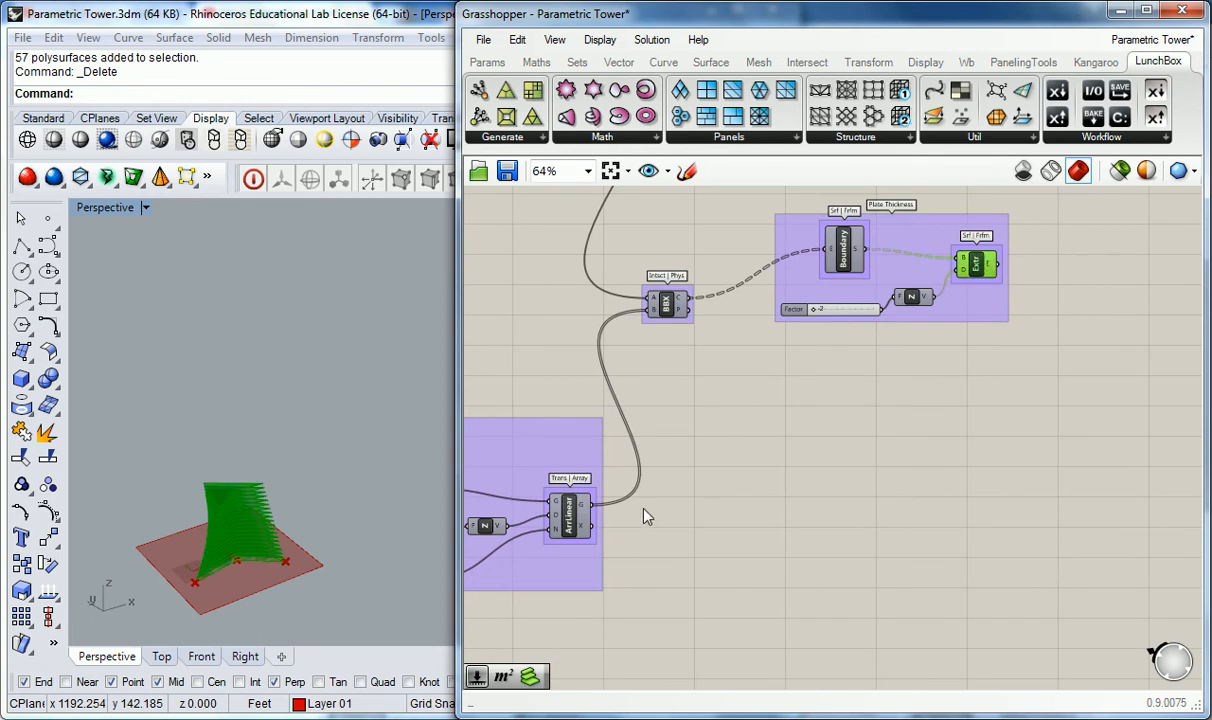
right_click_drag(572, 481, 742, 454)
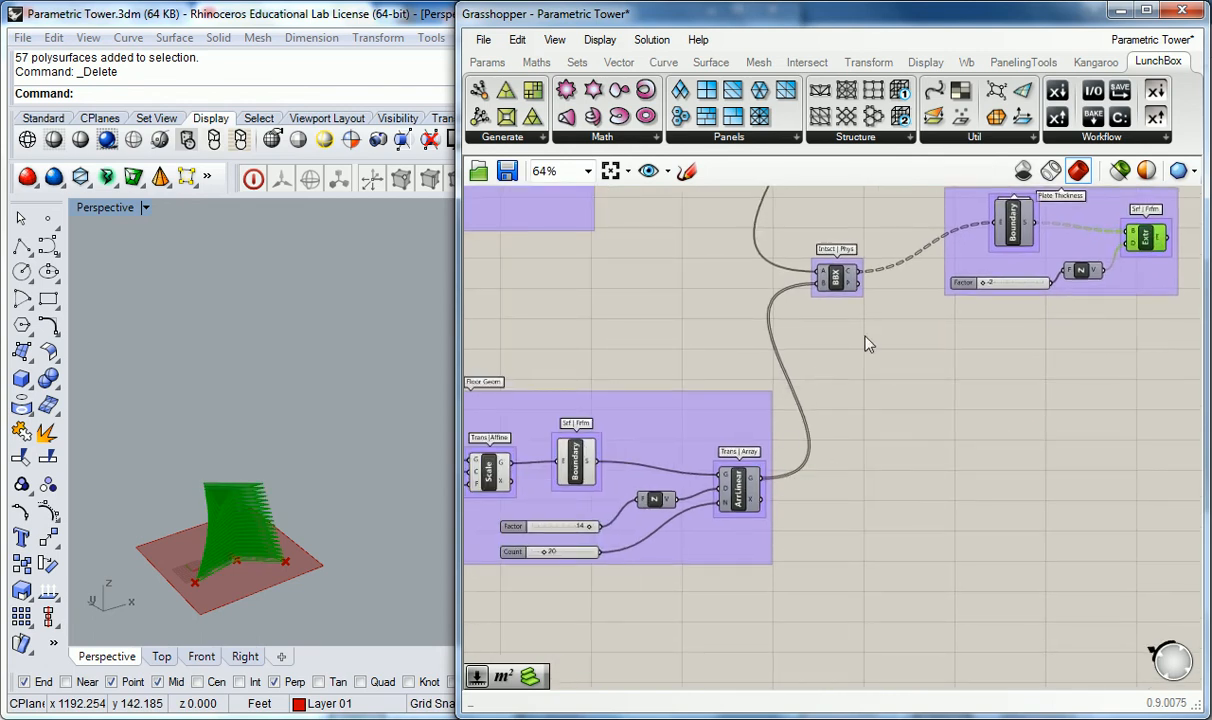
right_click_drag(817, 368, 718, 386)
left_click_drag(577, 208, 1064, 453)
left_click_drag(764, 302, 988, 348)
left_click(891, 352)
left_click_drag(895, 350, 943, 322)
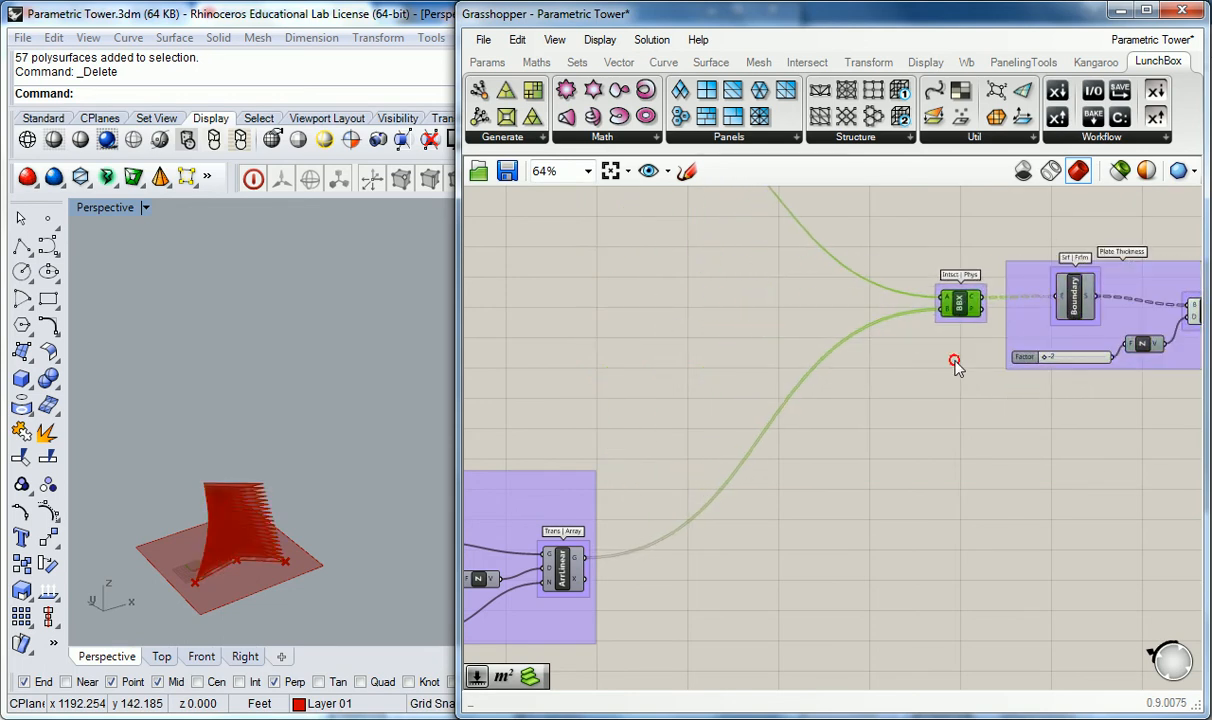
left_click(960, 352)
scroll(960, 352, "down", 2)
right_click_drag(946, 407, 876, 410)
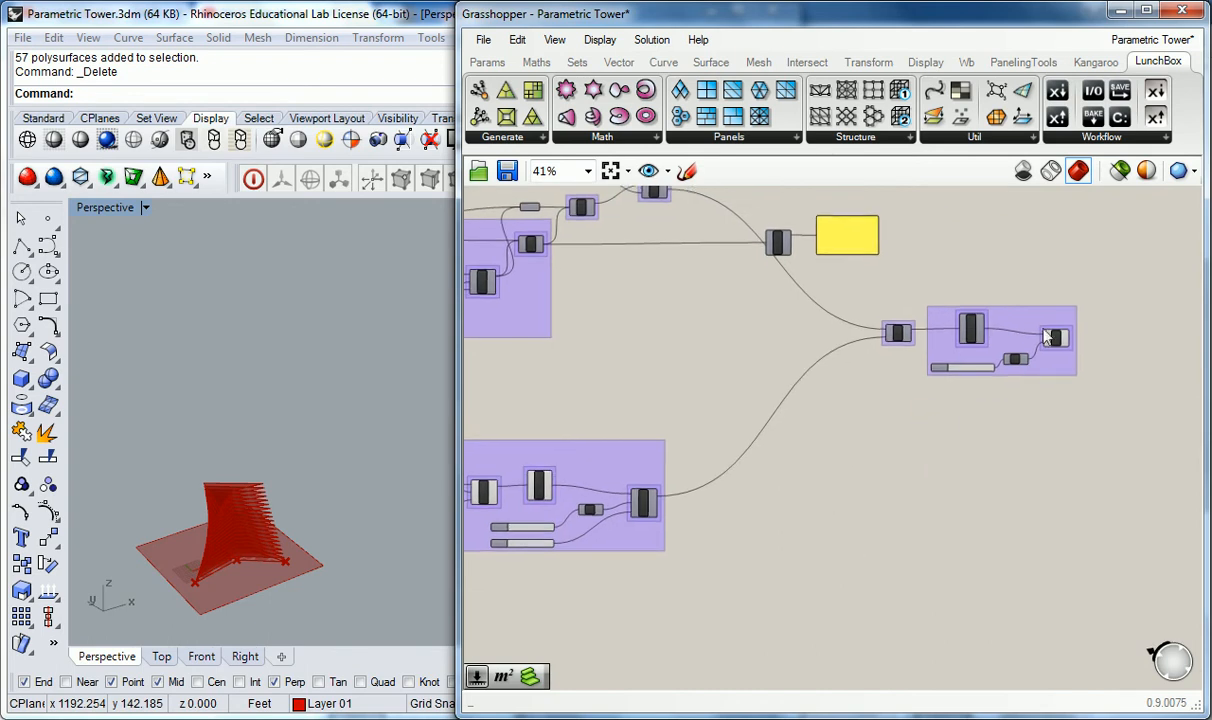
left_click(1053, 338)
scroll(1058, 340, "up", 1)
left_click_drag(1115, 298, 862, 373)
left_click_drag(949, 329, 801, 334)
left_click(703, 468)
right_click_drag(916, 344, 1030, 322)
left_click(1027, 321)
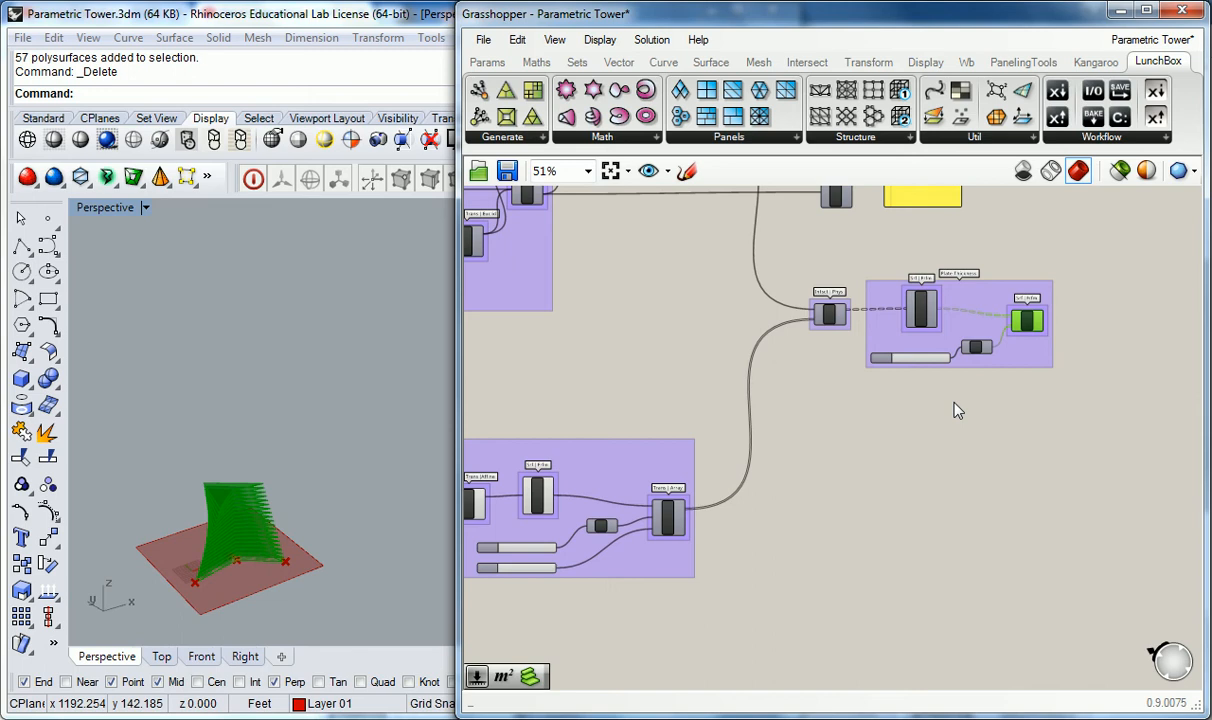
right_click_drag(681, 359, 955, 353)
scroll(947, 510, "up", 2)
scroll(947, 515, "up", 1)
left_click(946, 513)
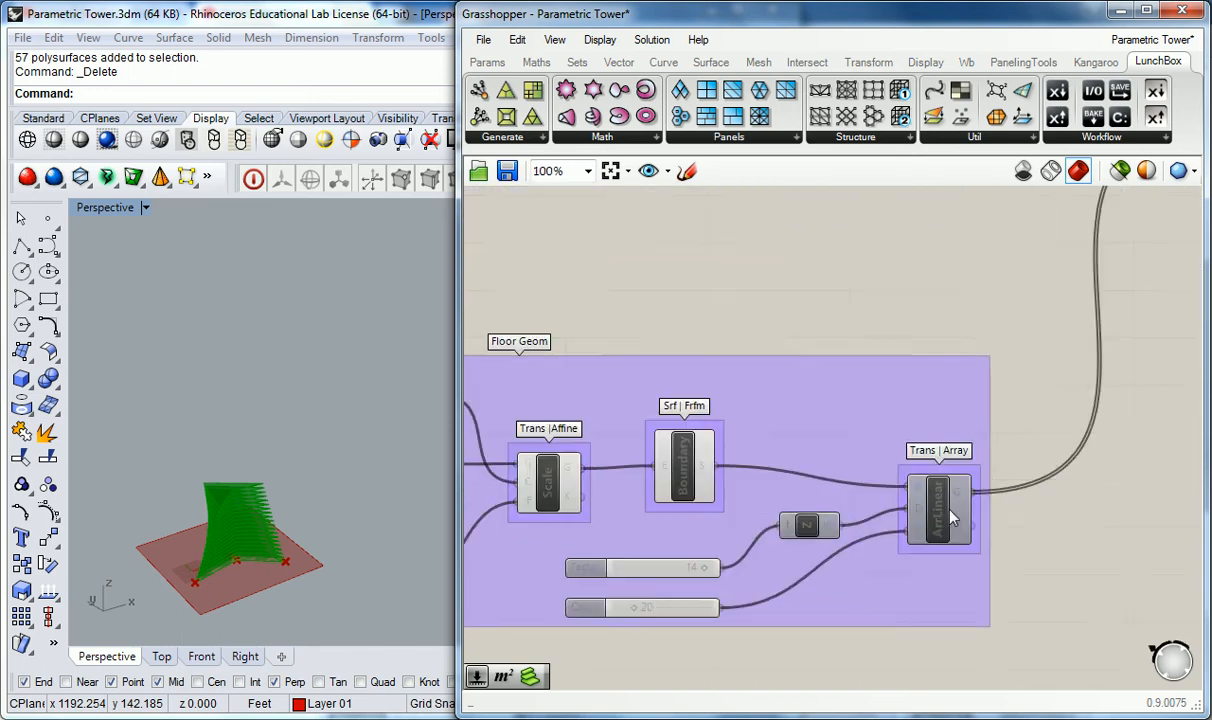
Step: Turn on the preview of the Linear Array component in the Floor Geom group
right_click_drag(939, 442, 785, 468)
right_click(787, 503)
left_click(812, 557)
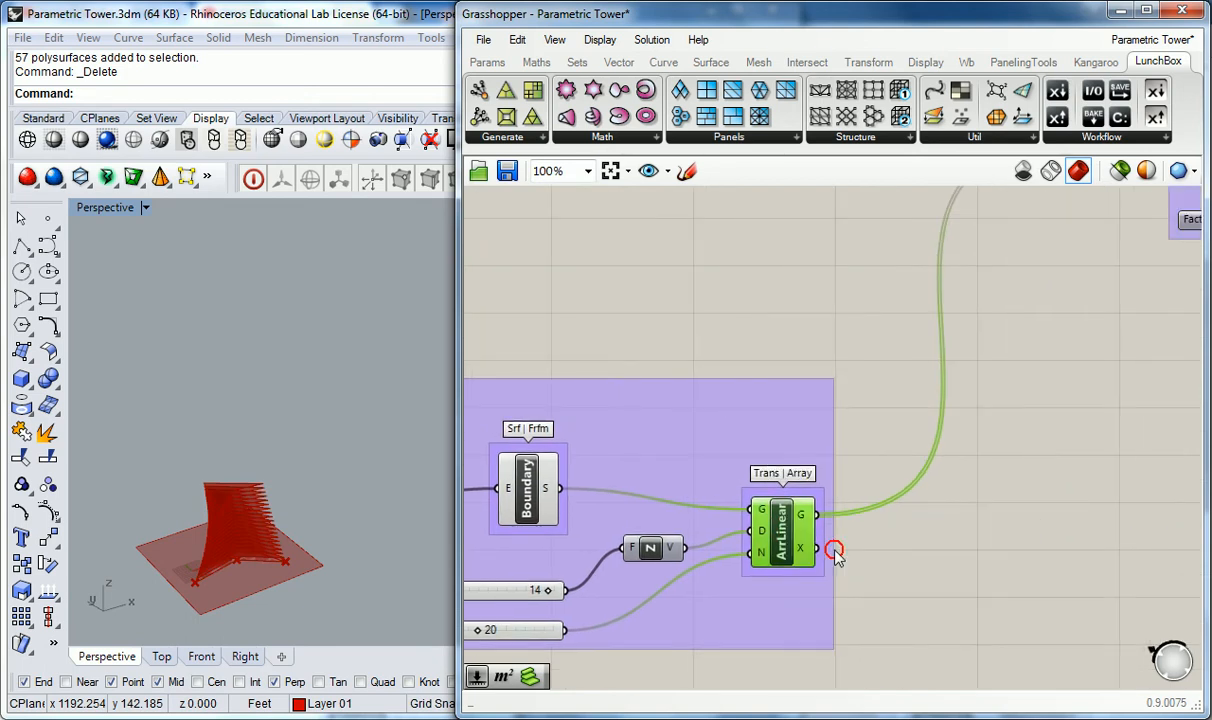
left_click(735, 327)
left_click(752, 518)
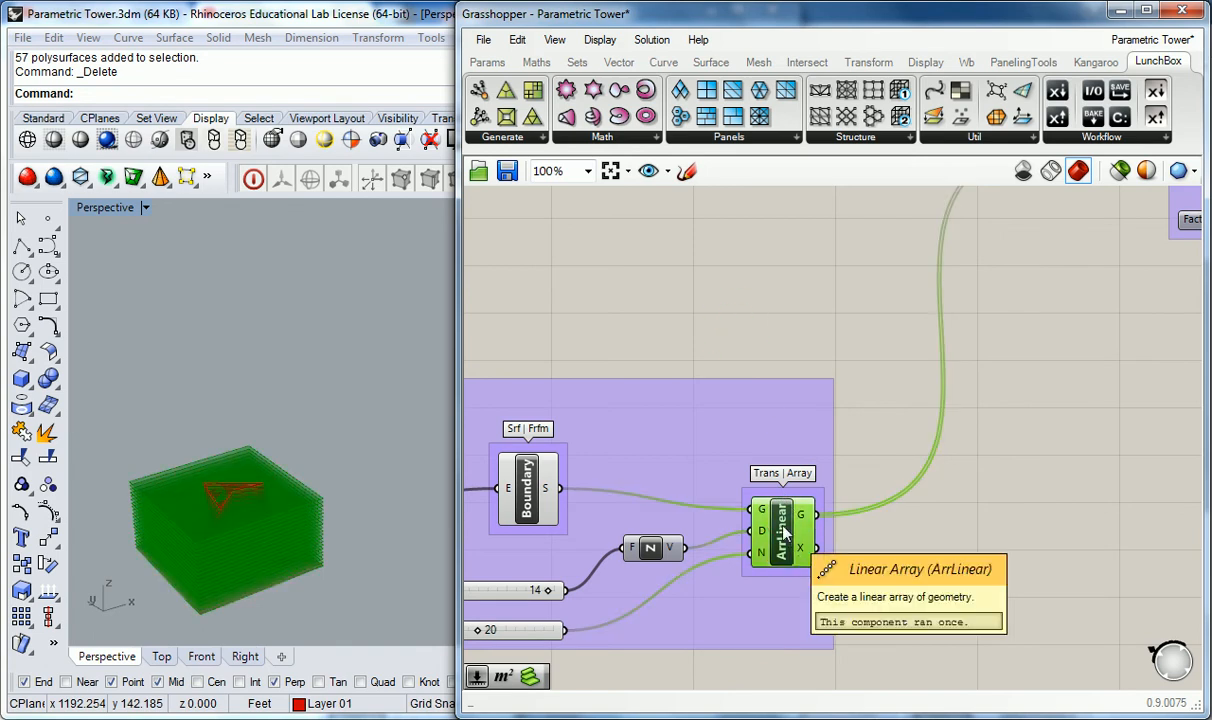
Step: Move the Brep | Brep intersection and Plate Thickness components aside to clear space beside the Linear Array
right_click_drag(944, 362, 632, 514)
scroll(632, 514, "down", 1)
left_click(752, 334)
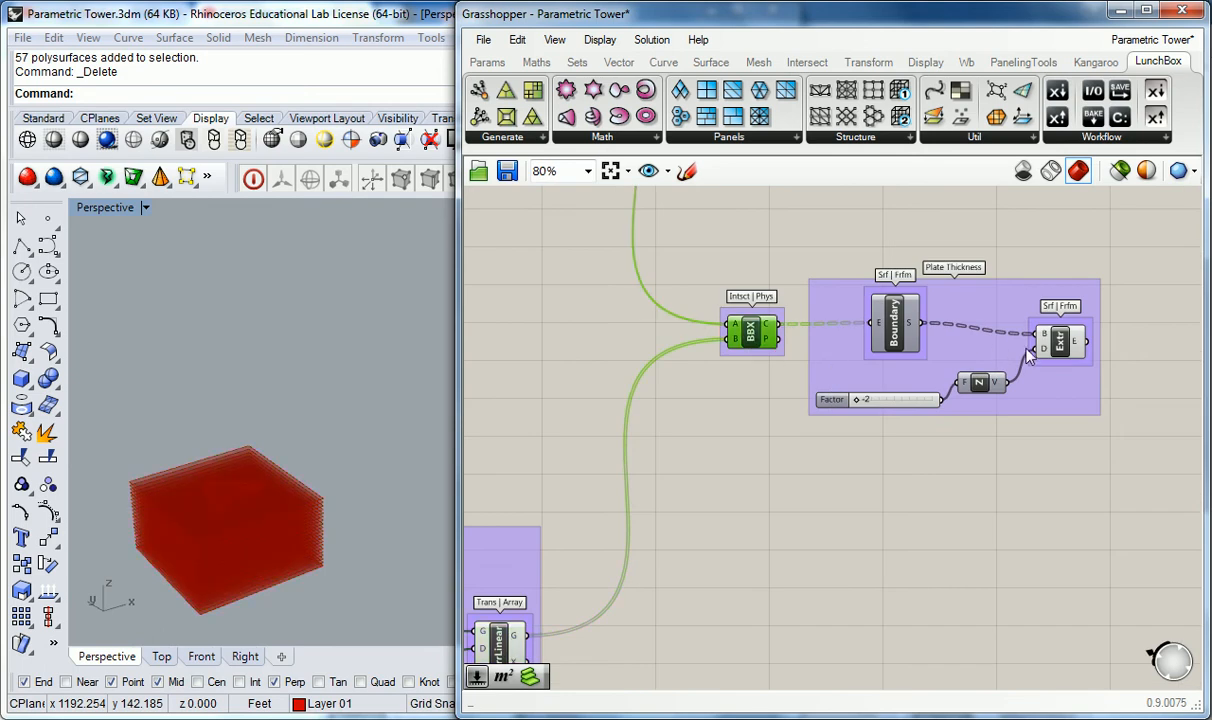
left_click(1062, 342)
mouse_move(1064, 347)
left_mouse_down()
mouse_move(1112, 342)
mouse_move(1069, 332)
left_mouse_up()
left_click(1111, 262)
left_click_drag(1111, 263, 757, 365)
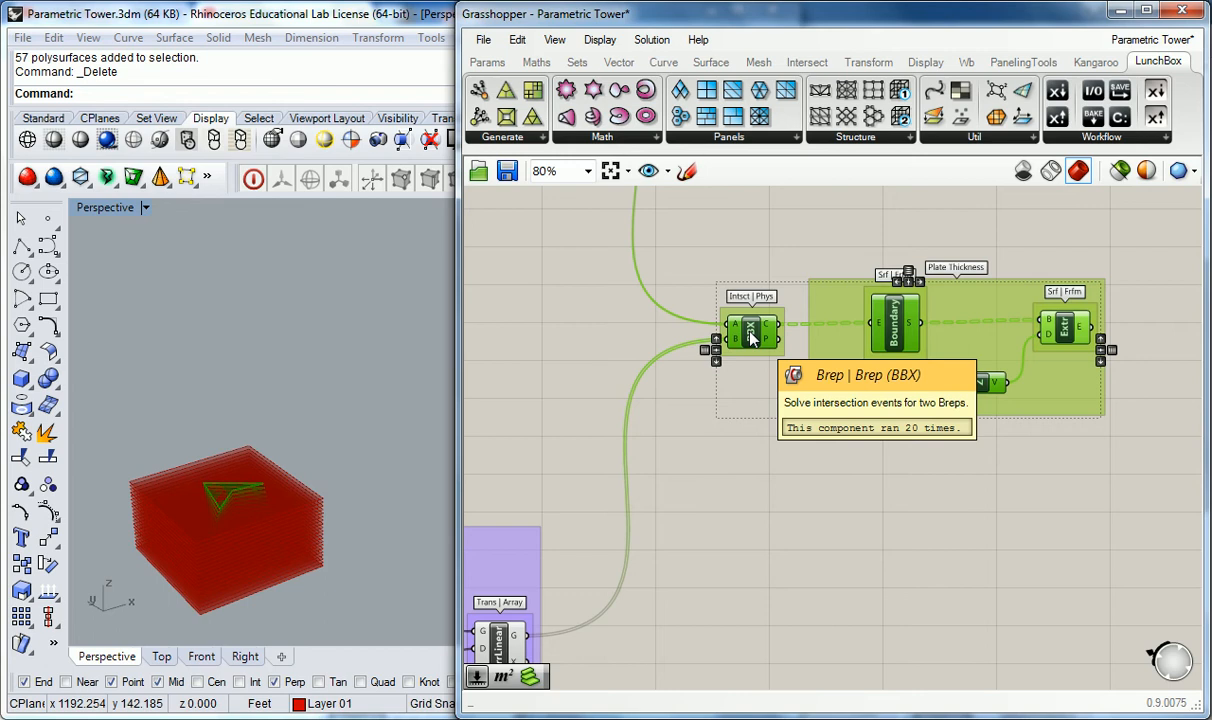
left_click_drag(748, 340, 910, 344)
left_click(735, 365)
scroll(685, 352, "down", 2)
right_click_drag(600, 431, 970, 412)
scroll(970, 412, "up", 2)
right_click_drag(910, 455, 714, 413)
left_click(725, 534)
right_click_drag(725, 534, 723, 464)
left_click_drag(723, 466, 738, 458)
right_click_drag(694, 571, 709, 513)
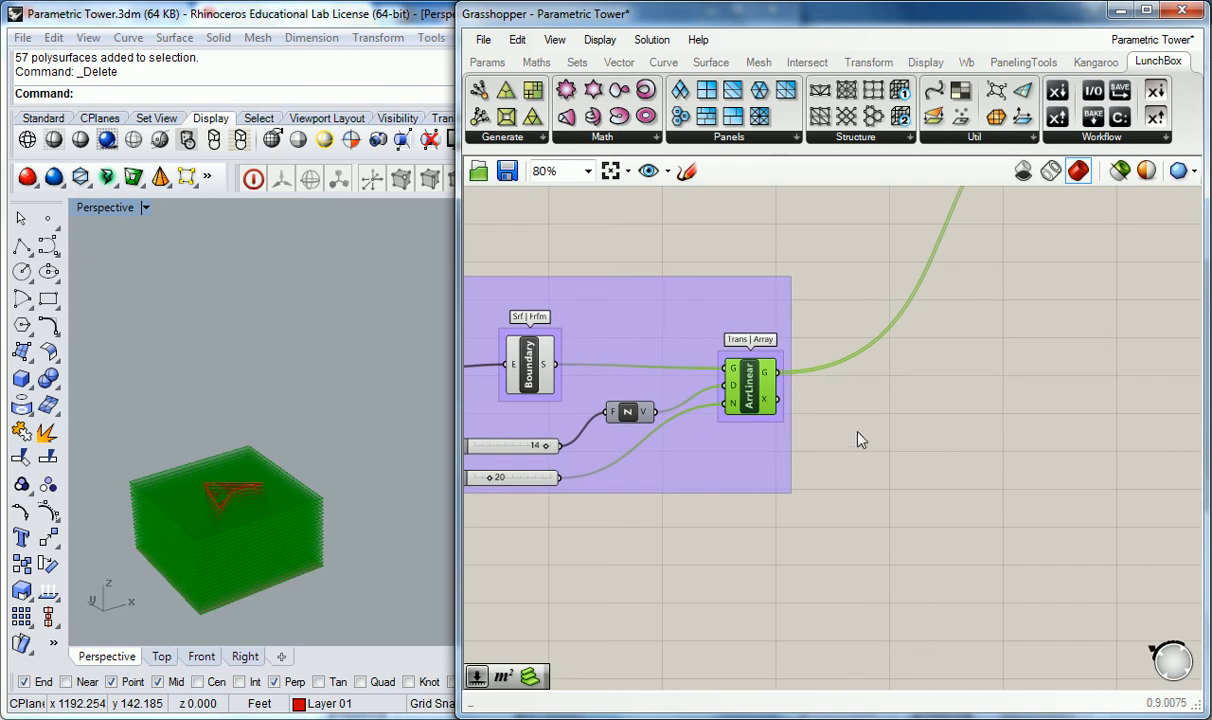
left_click(926, 428)
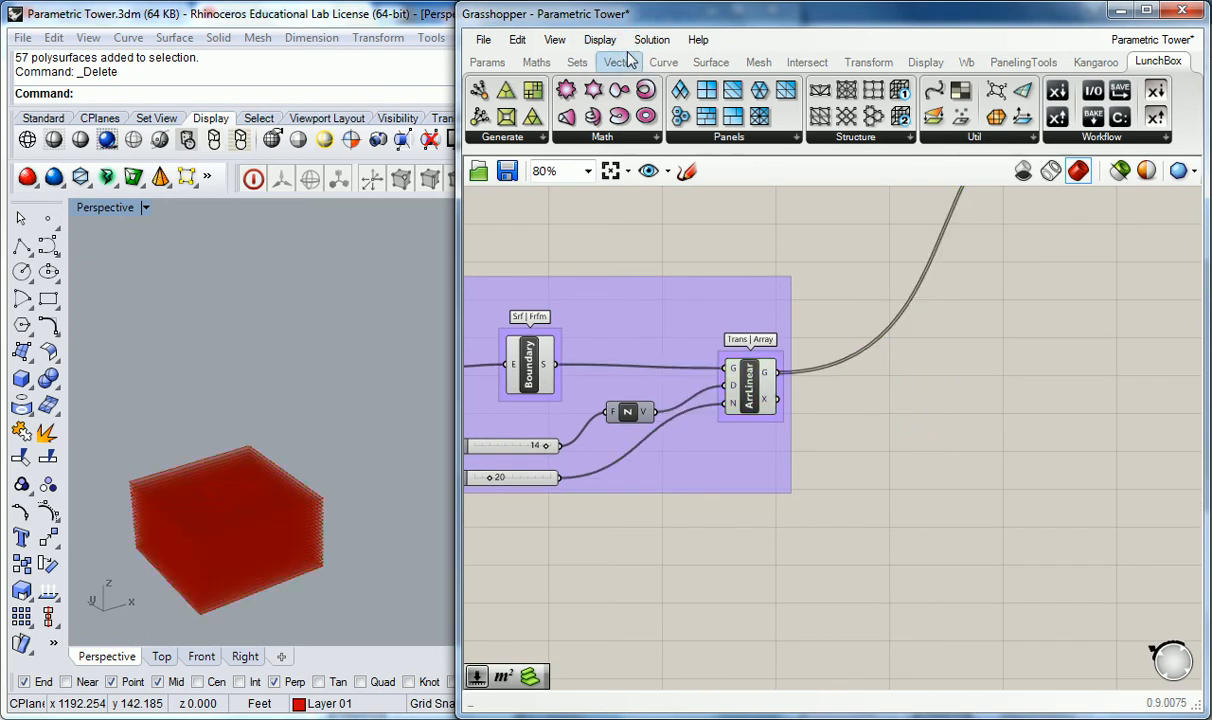
Step: Add a Move component and connect the Linear Array's geometry output to its geometry input
mouse_move(628, 67)
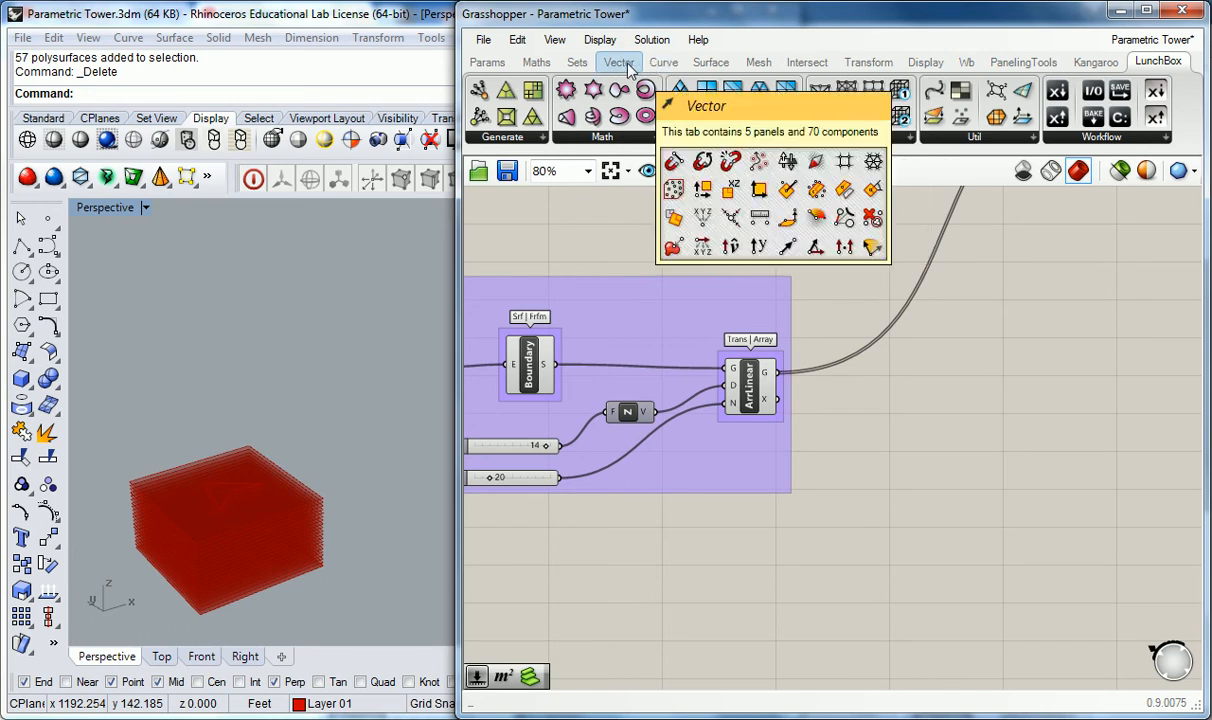
left_click(824, 65)
left_click(864, 62)
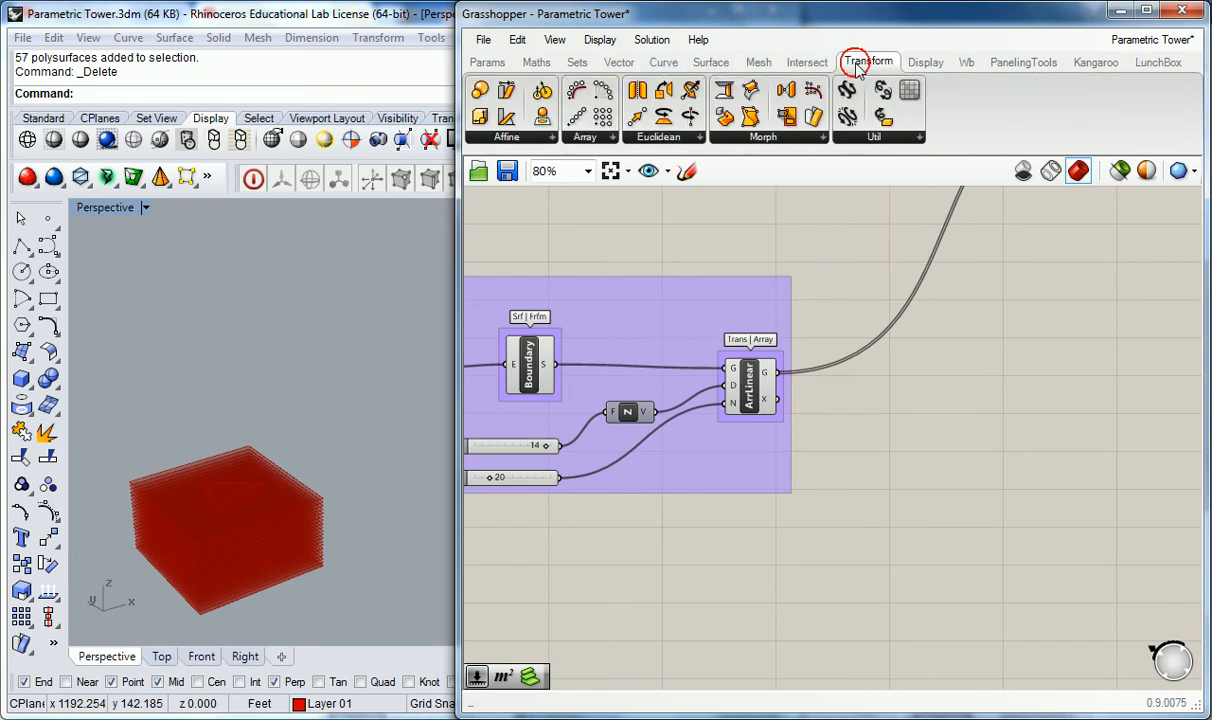
left_click(692, 137)
left_click_drag(645, 197, 927, 456)
left_click(872, 412)
left_click(831, 453)
left_click_drag(778, 372, 905, 449)
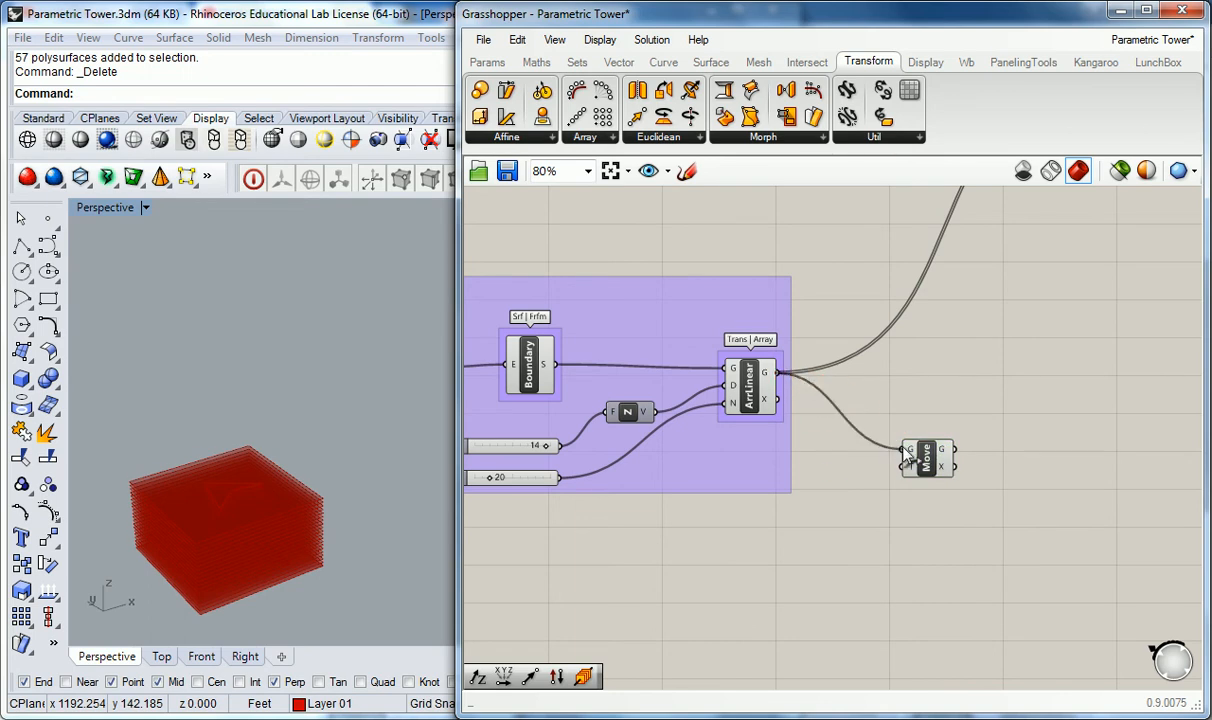
left_click(899, 410)
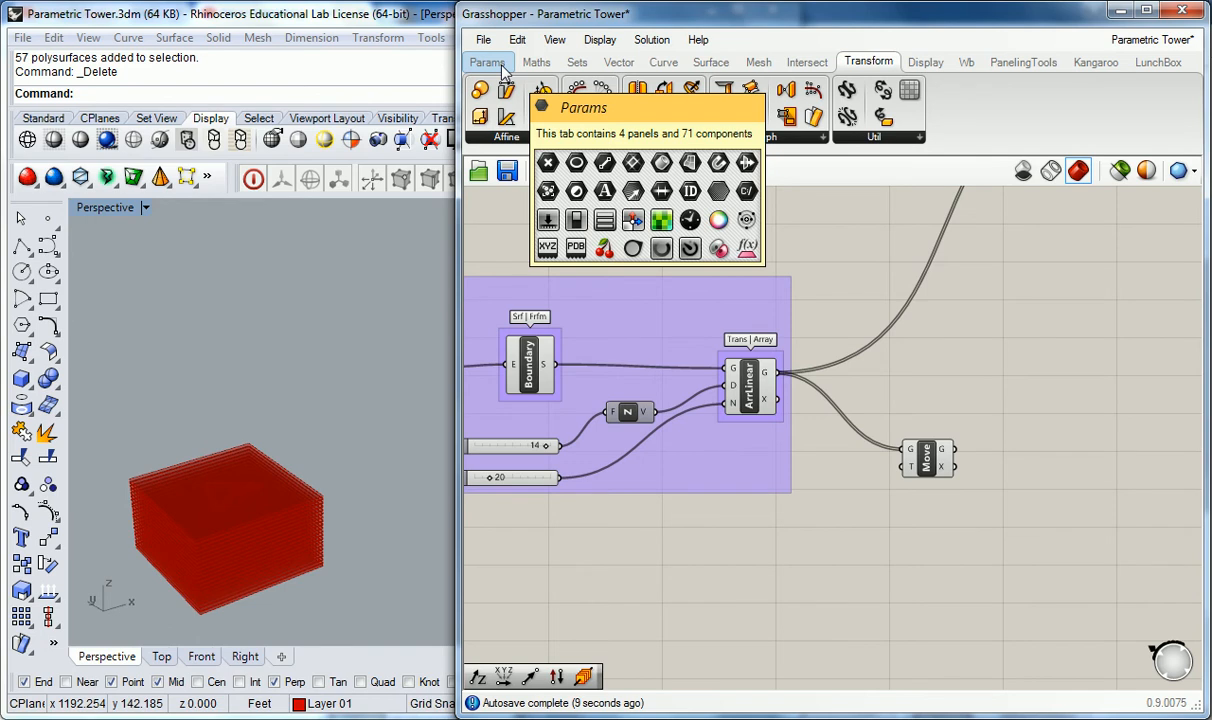
left_click_drag(922, 471, 949, 490)
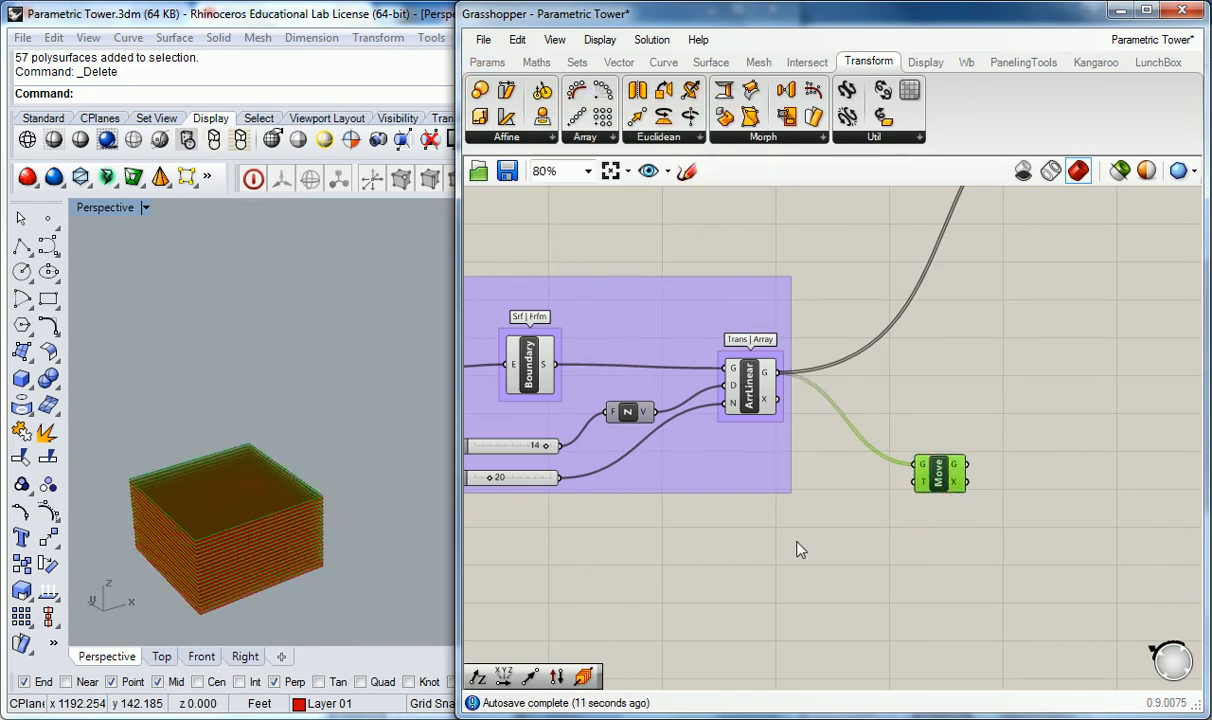
left_click(810, 496)
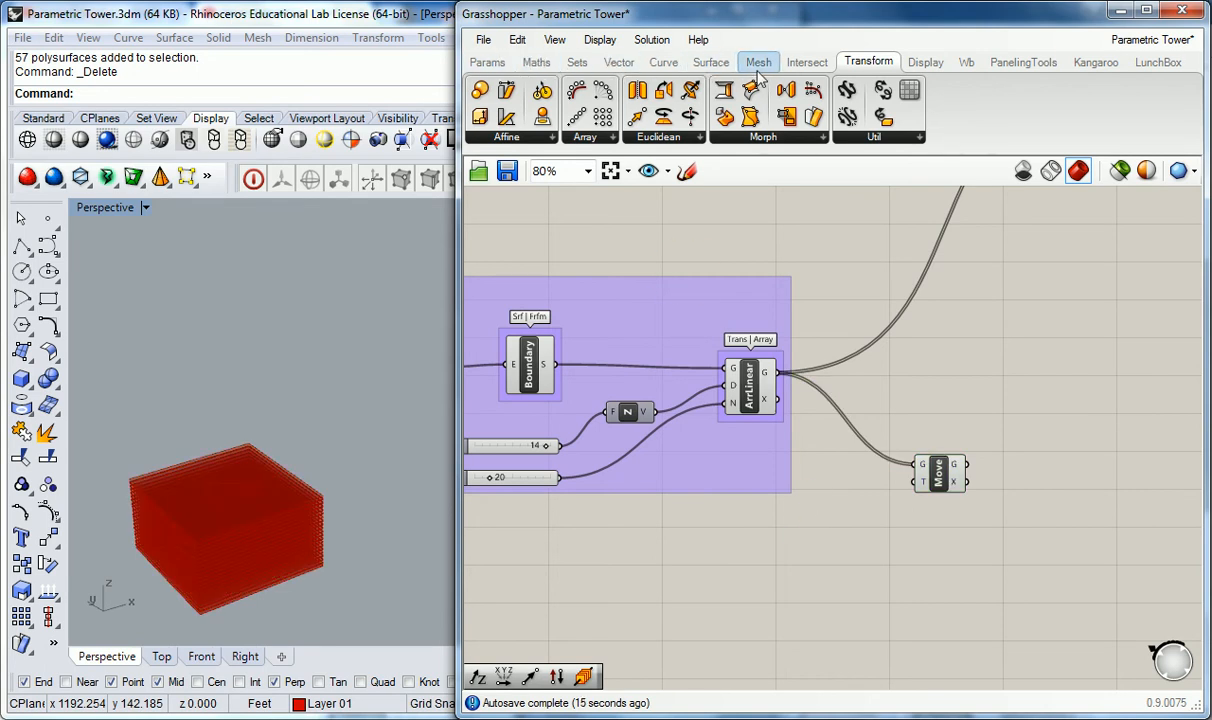
Step: Place a Unit Z vector component next to the Move component
left_click(663, 62)
left_click(617, 61)
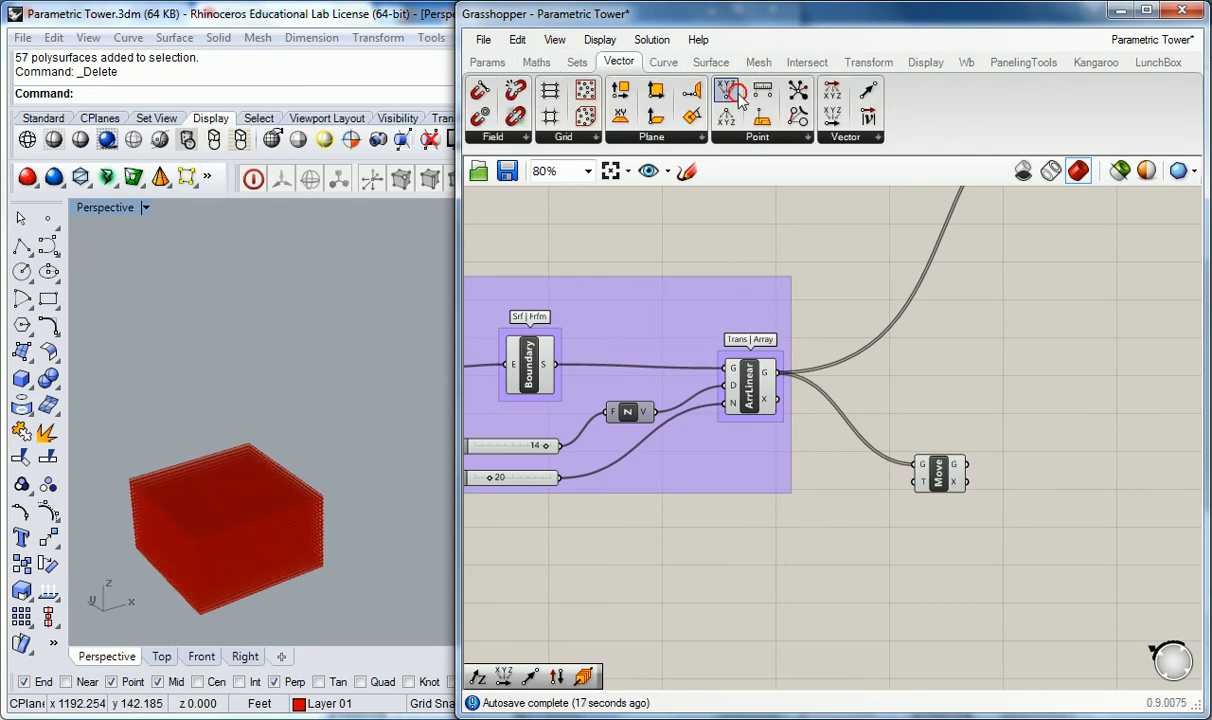
left_click(855, 137)
left_click(885, 306)
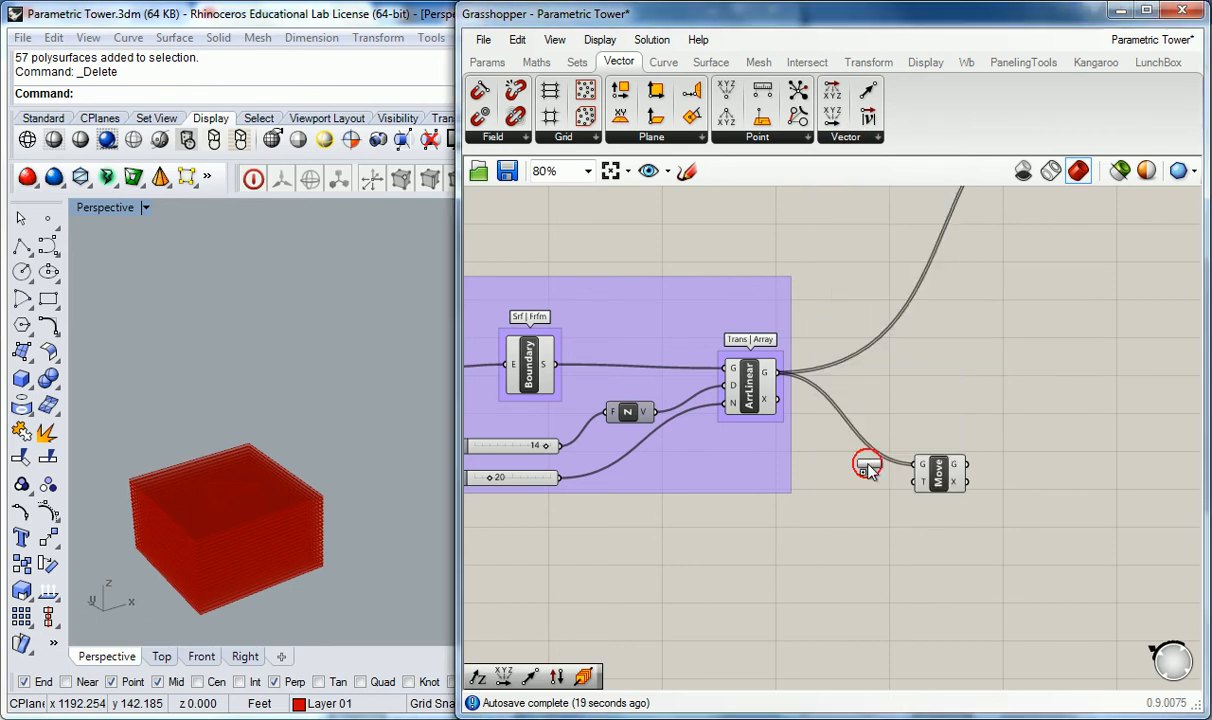
left_click(880, 520)
left_click_drag(882, 513, 911, 485)
right_click_drag(863, 467, 987, 390)
left_click(863, 453)
right_click_drag(736, 451, 797, 442)
scroll(727, 354, "up", 2)
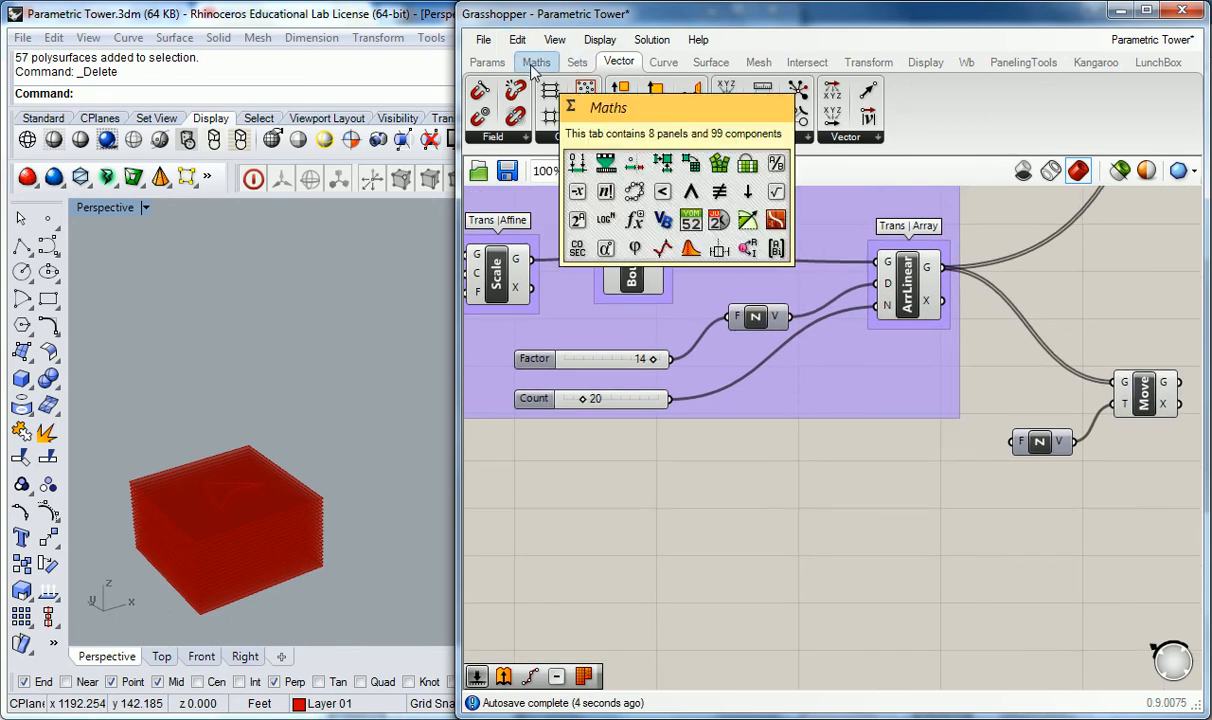
Step: Add a Multiplication and an Addition component below the Floor Geom group
left_click(535, 62)
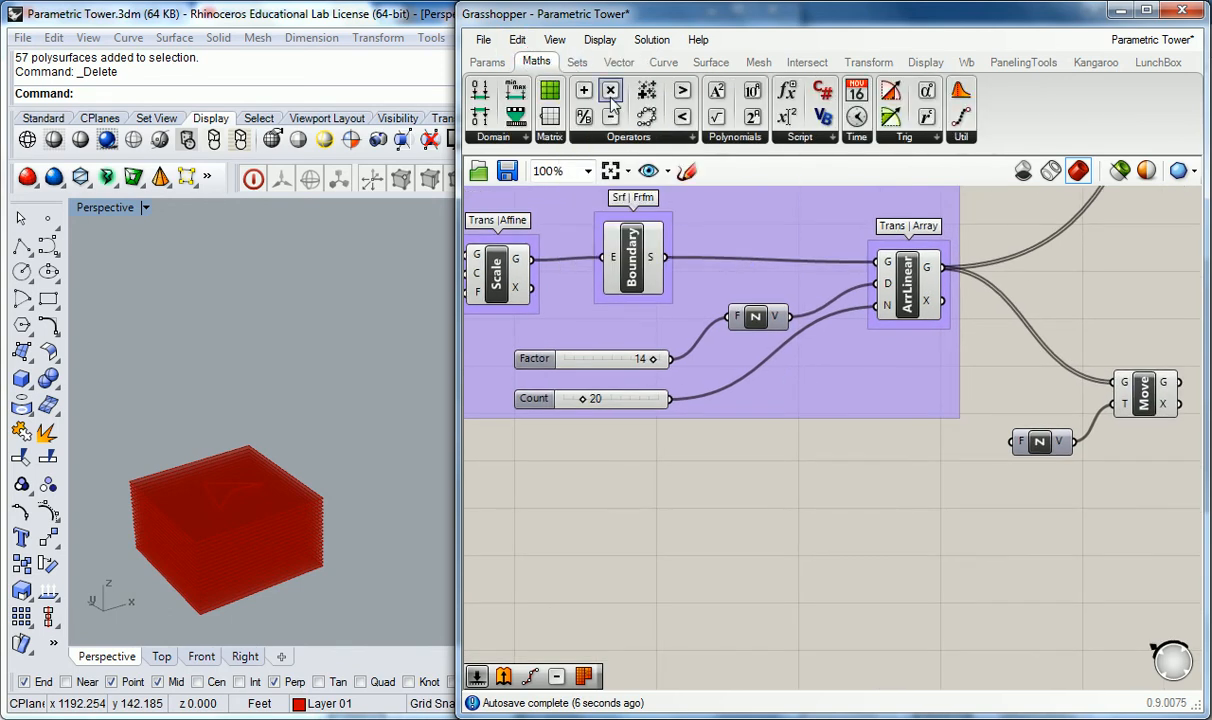
left_click(647, 140)
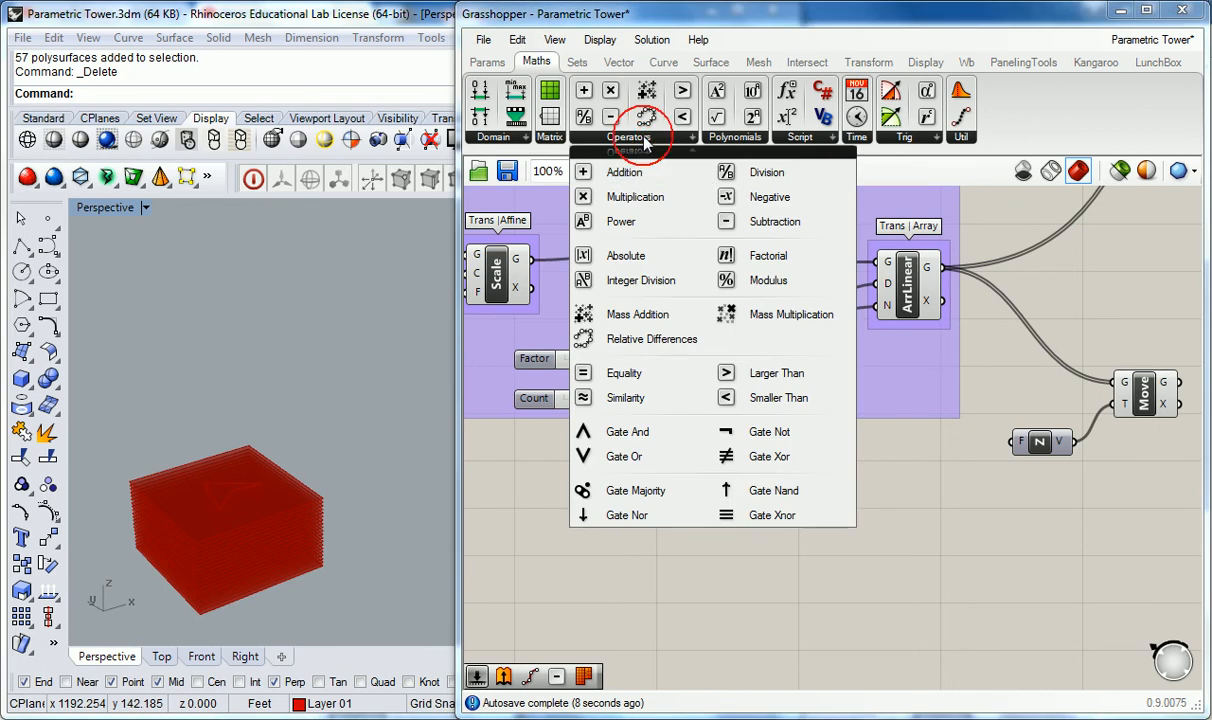
left_click(744, 279)
left_click_drag(611, 93, 797, 430)
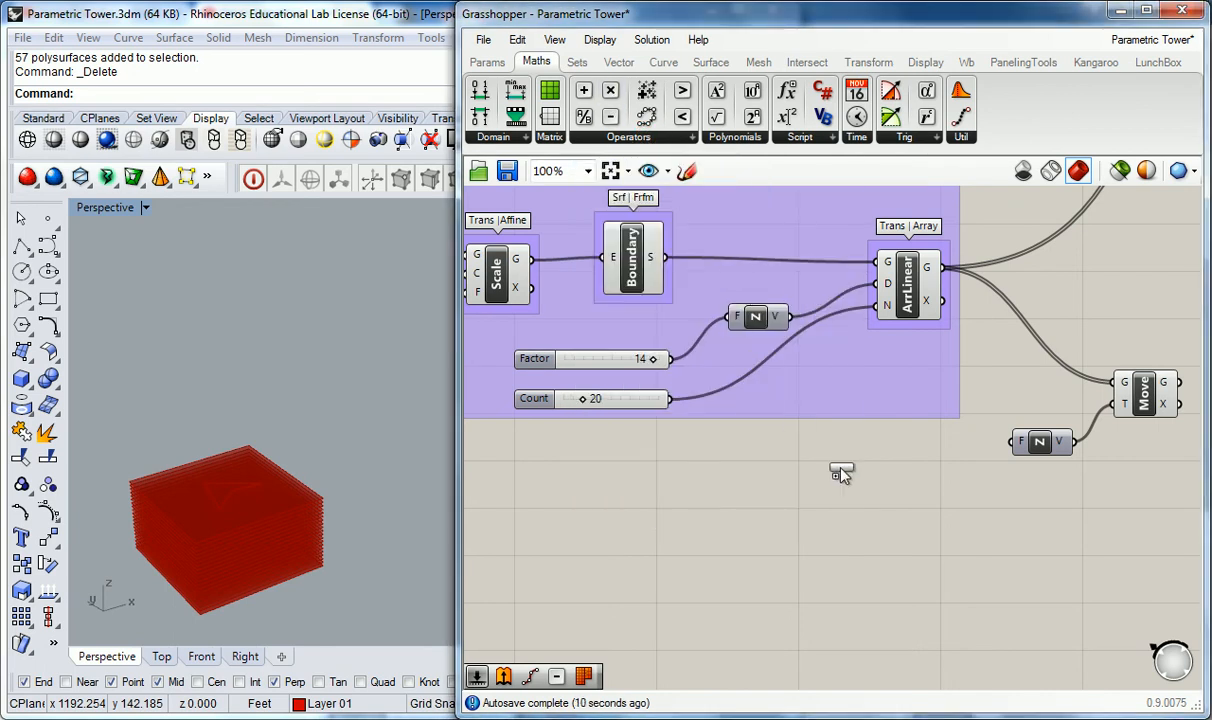
left_click_drag(911, 511, 892, 492)
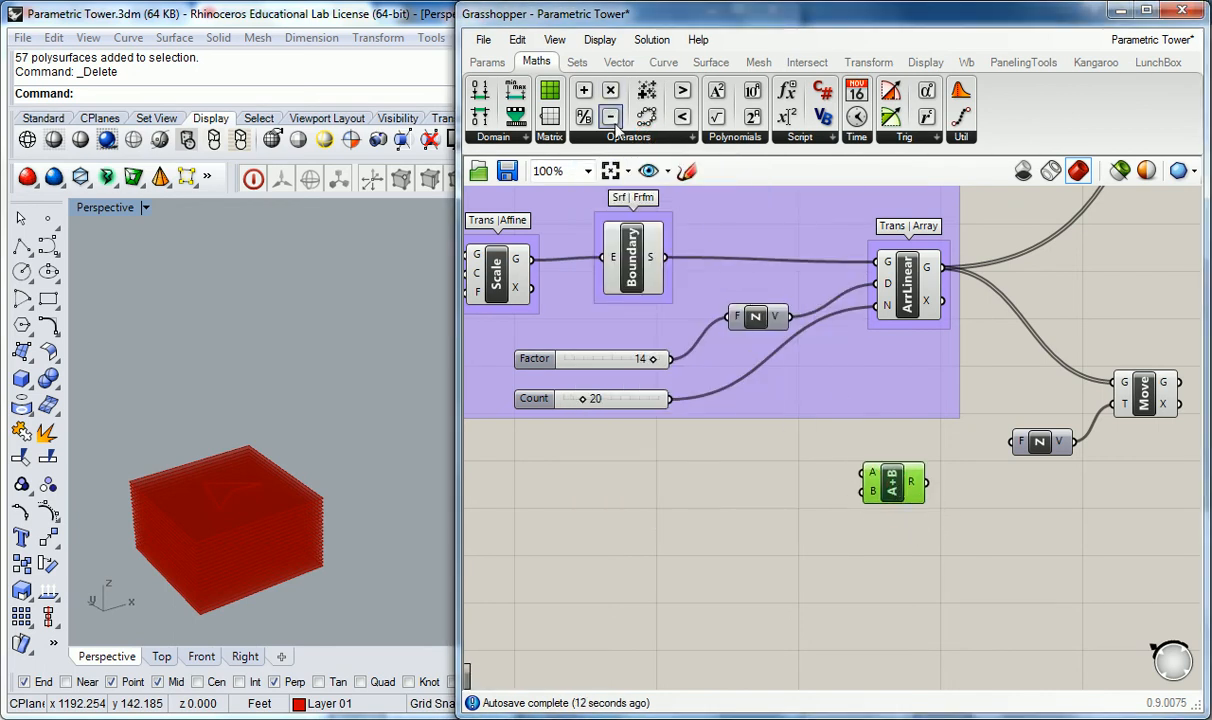
left_click(628, 140)
left_click_drag(622, 197, 845, 505)
left_click_drag(895, 543, 897, 533)
left_click_drag(897, 483, 985, 585)
right_click_drag(993, 490, 857, 479)
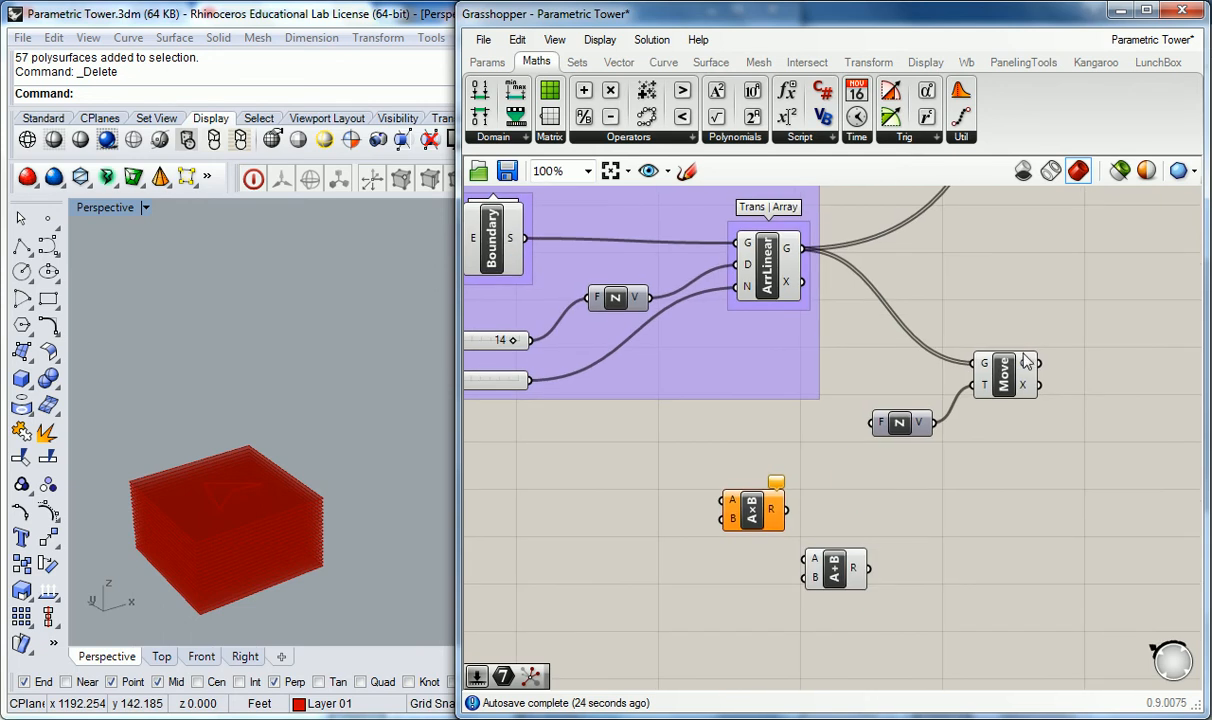
Step: Group the Move component and name the group "Trans | Euclid"
left_click(1003, 380)
key("ctrl+g")
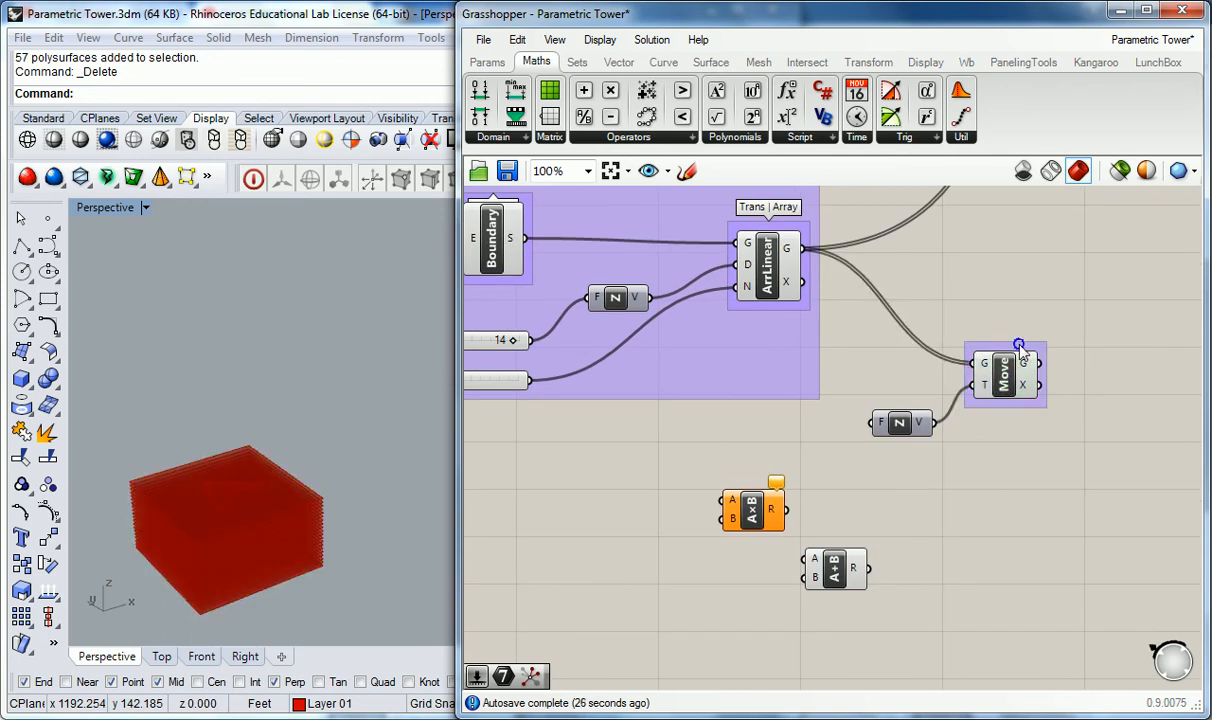
right_click(1022, 348)
type("Trans | Euclid")
Step: Group the Multiplication and Addition components and name the group "Math | Ops"
left_click_drag(850, 445, 685, 582)
key("ctrl+g")
left_click(815, 438)
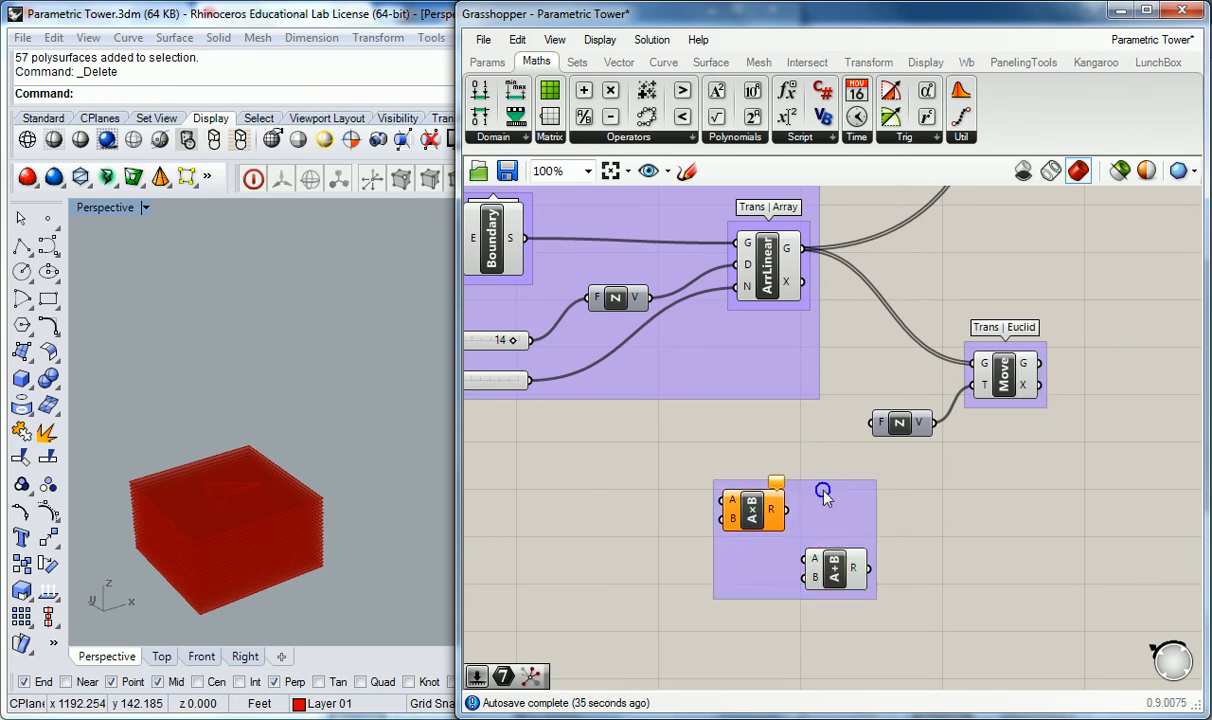
right_click(824, 483)
type("Math Ops")
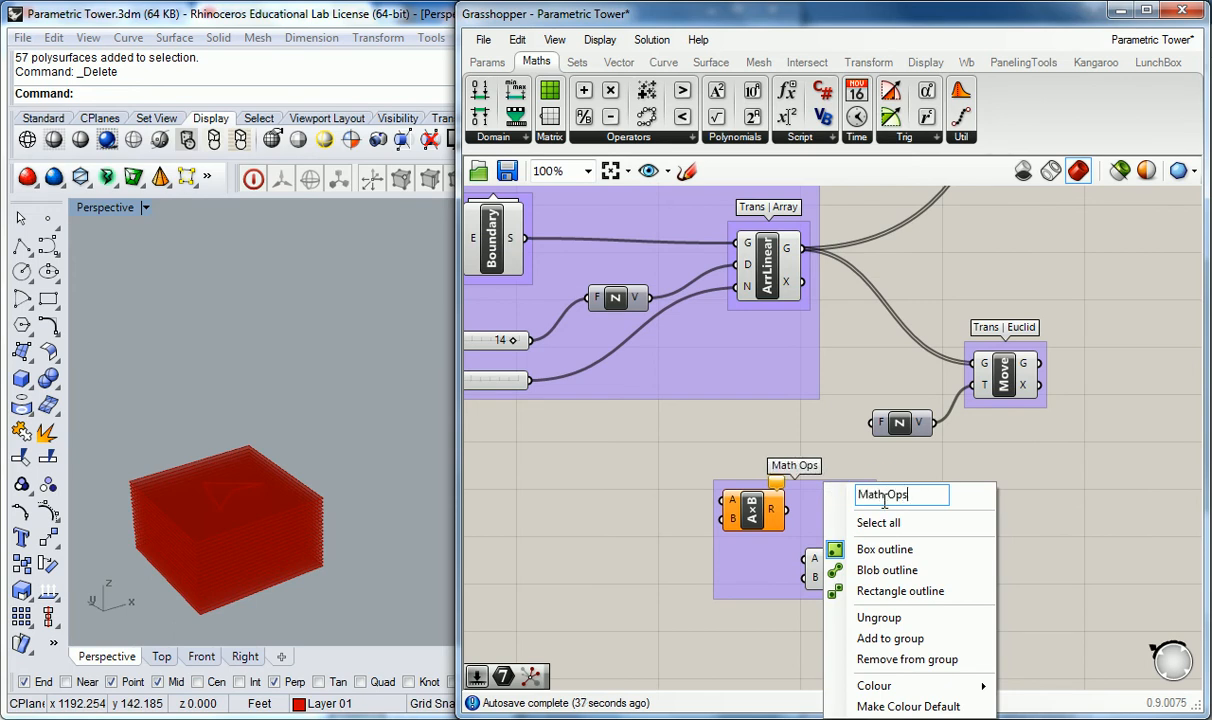
left_click(882, 495)
type("|")
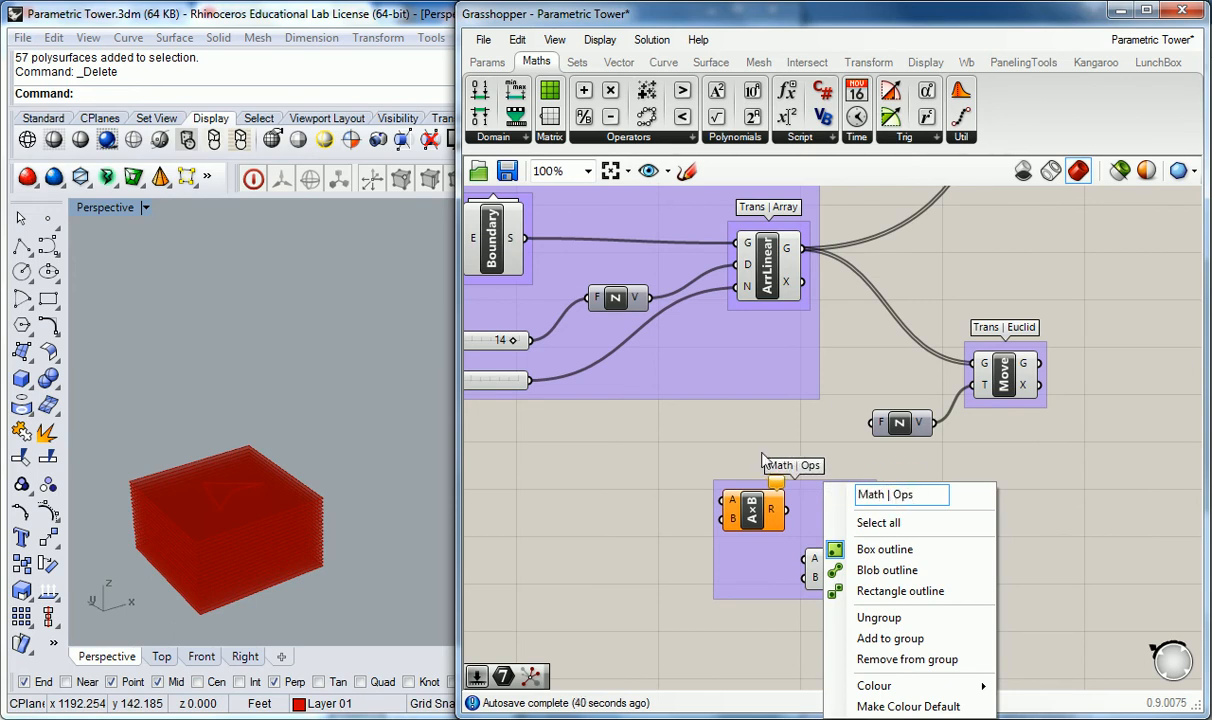
key("Return")
Step: Connect the Count and Factor sliders to the Multiplication inputs and its result to the Addition's first input
right_click_drag(700, 475, 796, 485)
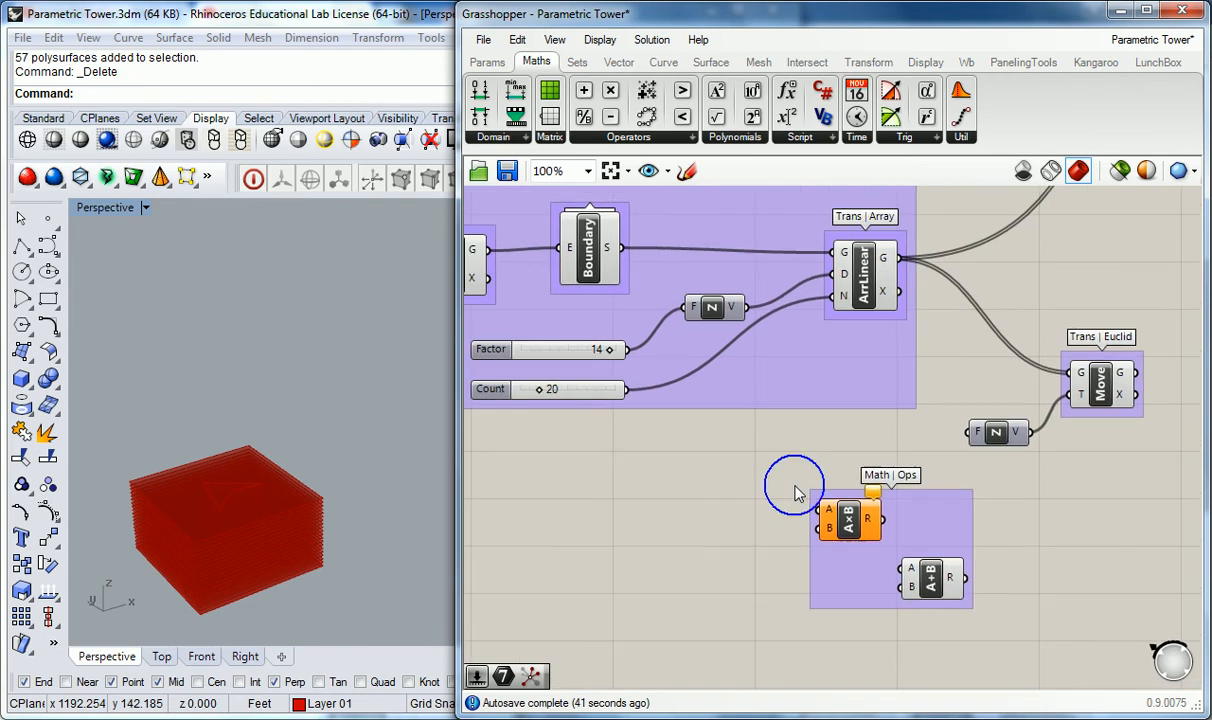
right_click_drag(649, 423, 742, 457)
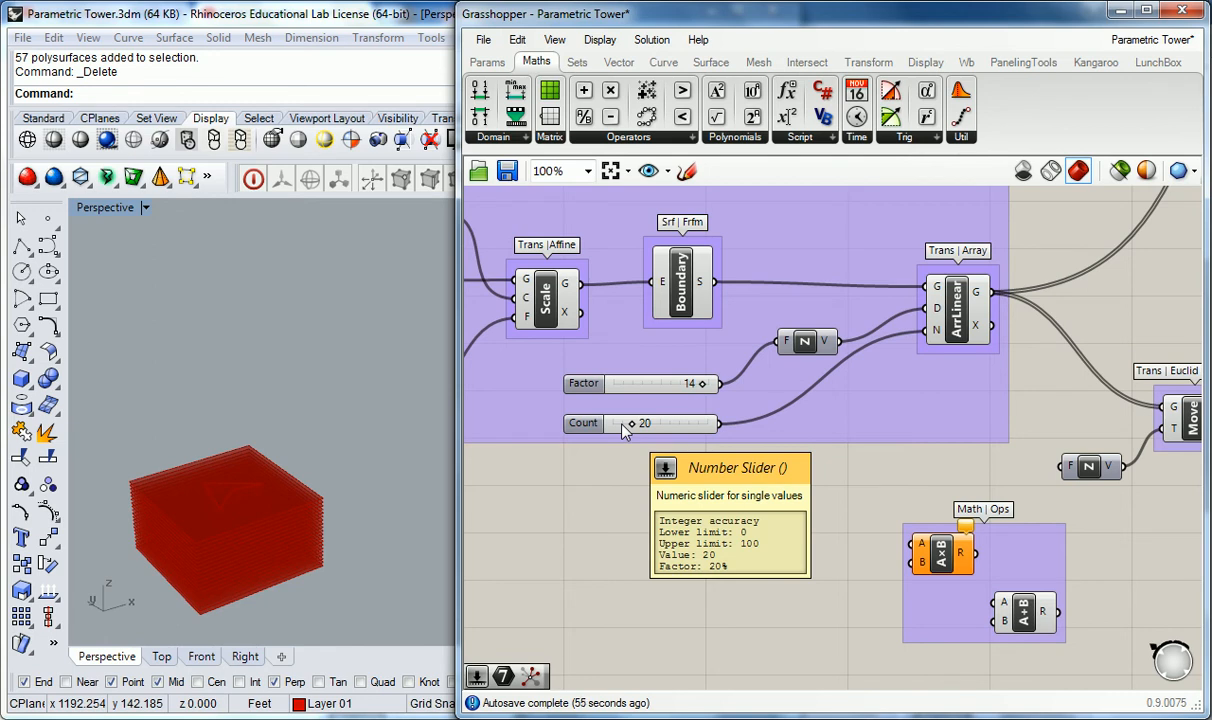
right_click_drag(828, 491, 784, 479)
left_click_drag(677, 411, 866, 550)
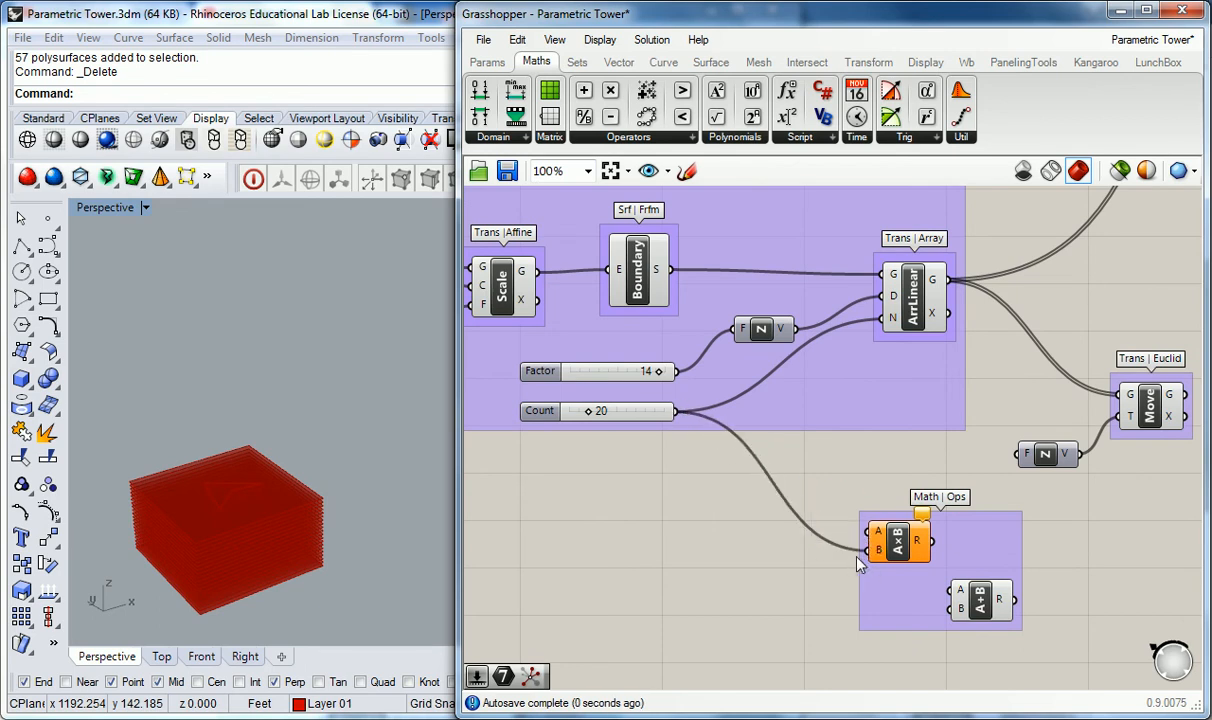
left_click_drag(676, 371, 868, 531)
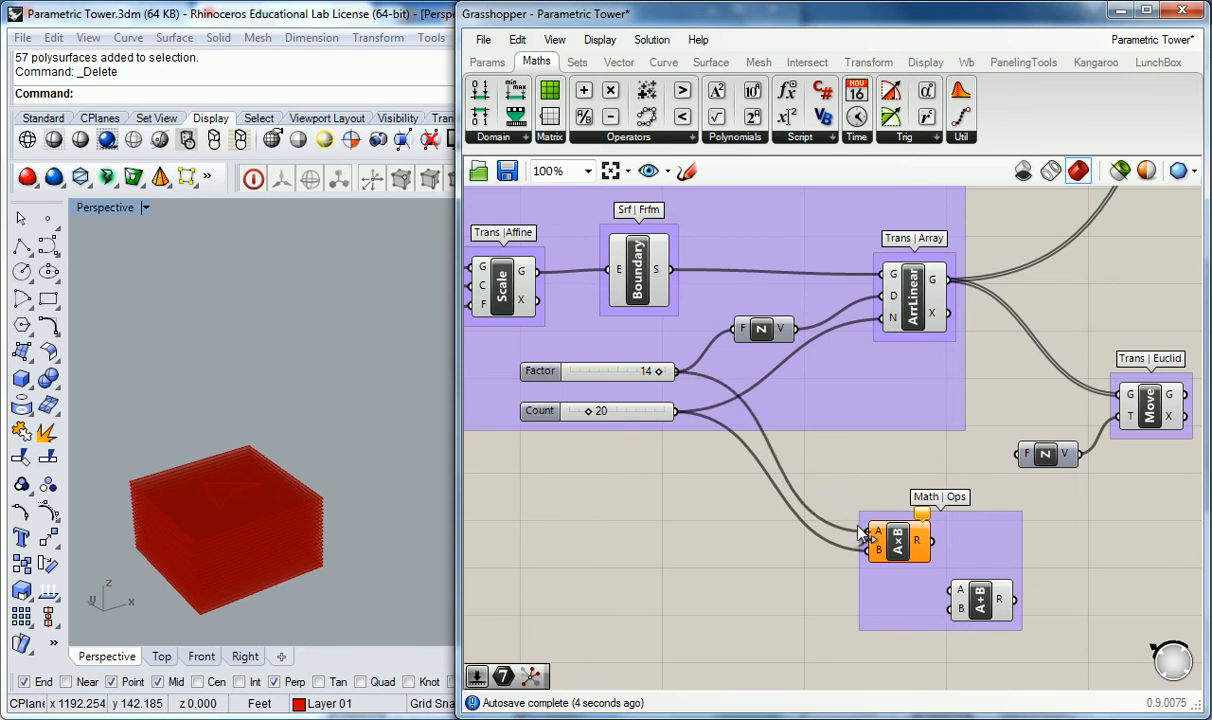
right_click_drag(870, 492, 802, 448)
left_click_drag(913, 558, 929, 558)
left_click_drag(863, 496, 898, 546)
Step: Add a number slider and connect it to the Addition's second input
right_click_drag(670, 557, 833, 550)
double_click(726, 552)
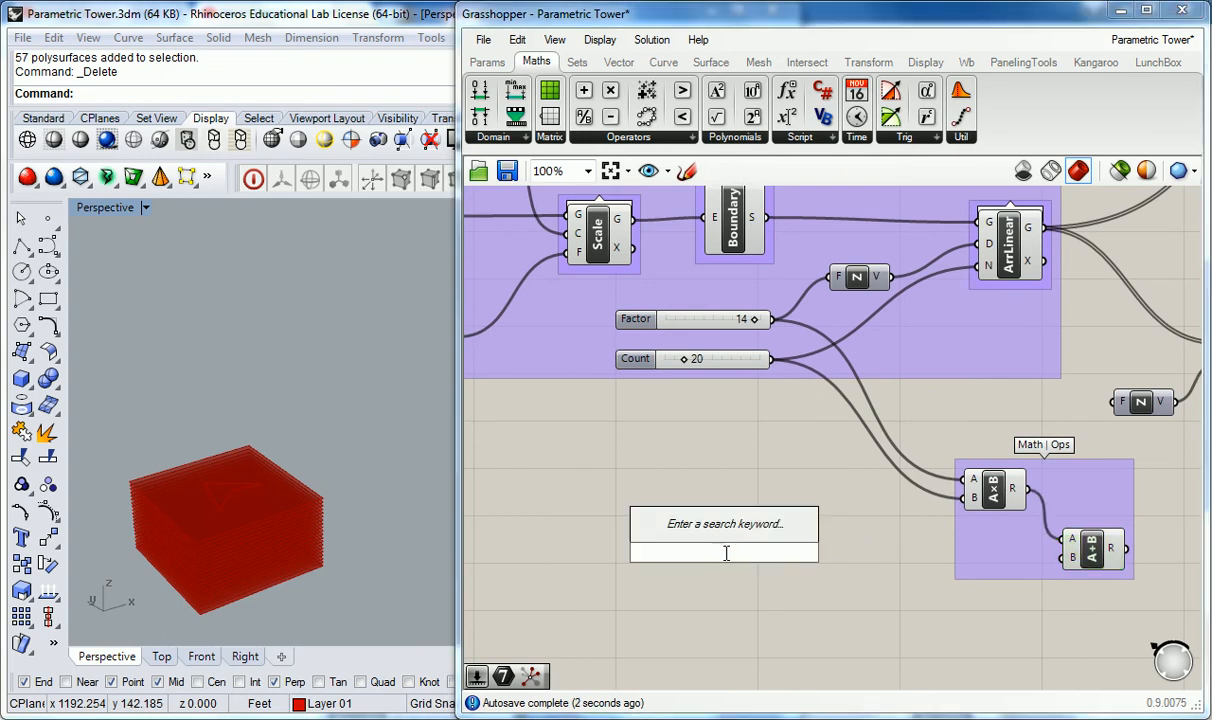
type("slider")
key("Return")
left_click_drag(790, 551, 1062, 557)
right_click_drag(1146, 550, 897, 499)
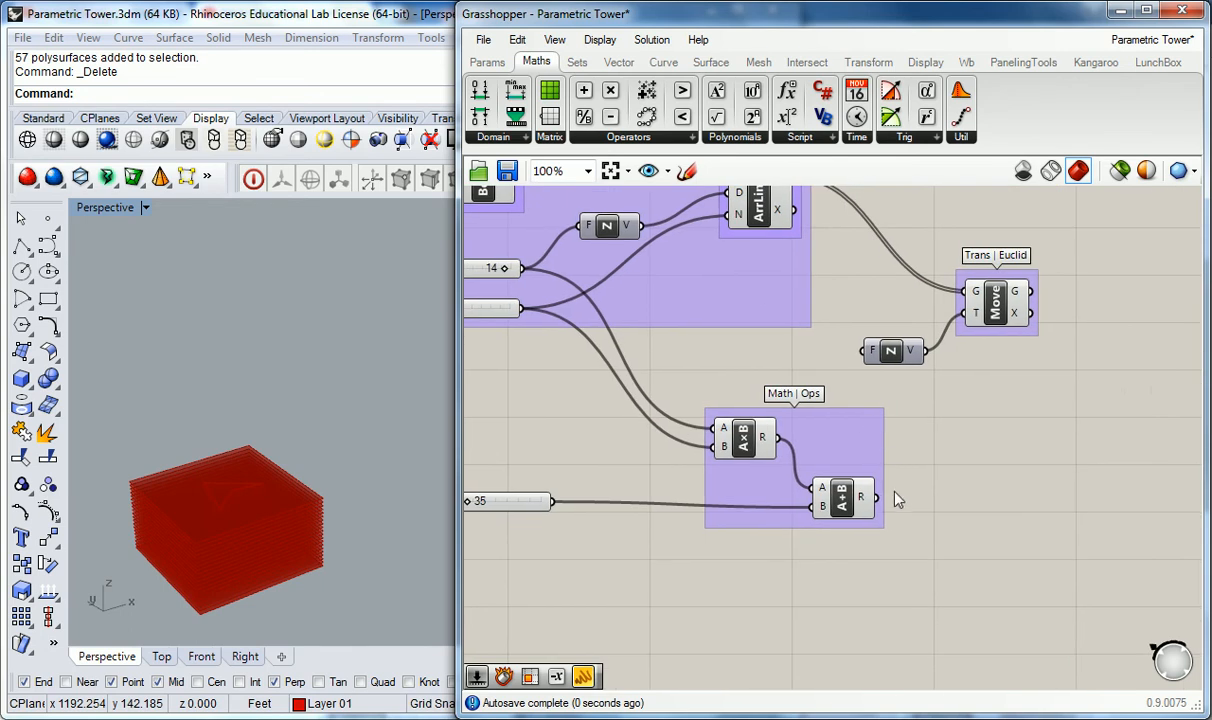
mouse_move(868, 503)
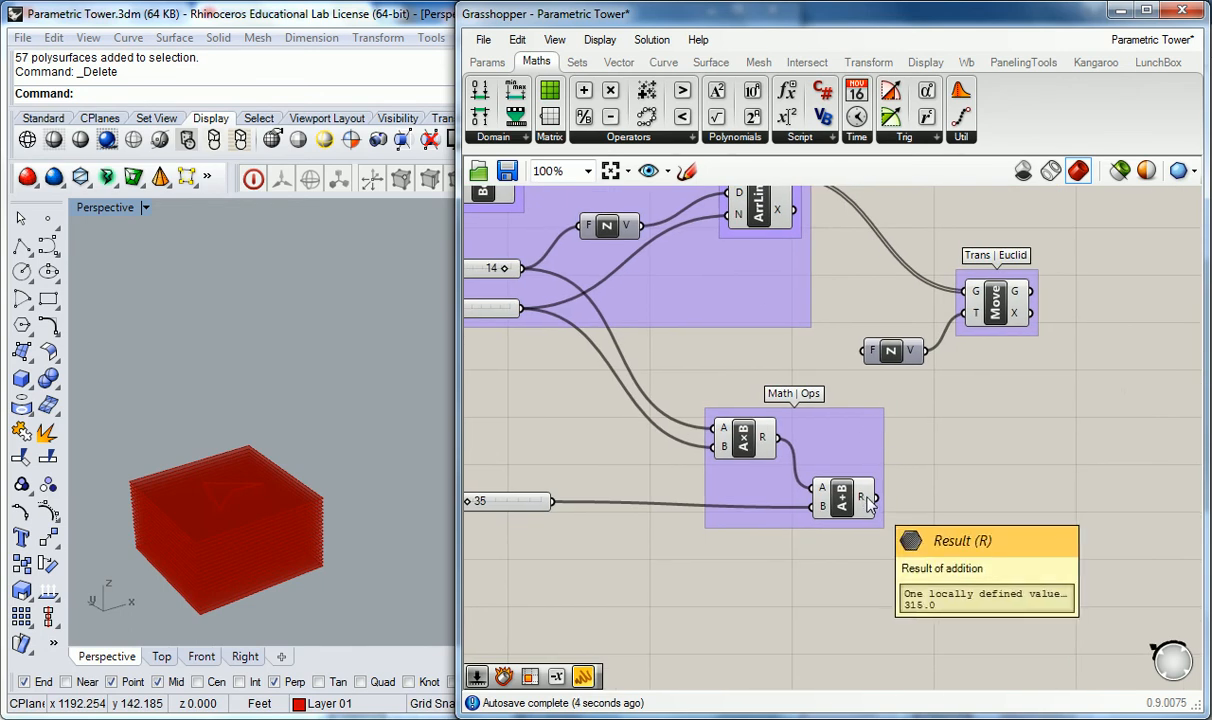
Step: Connect the Addition result to the Unit Z vector's factor input
right_click_drag(939, 473, 893, 495)
left_click_drag(832, 538, 812, 381)
right_click_drag(358, 530, 377, 495)
scroll(246, 492, "up", 6)
right_click_drag(248, 494, 280, 445)
scroll(268, 492, "down", 7)
scroll(211, 463, "up", 6)
scroll(271, 466, "down", 6)
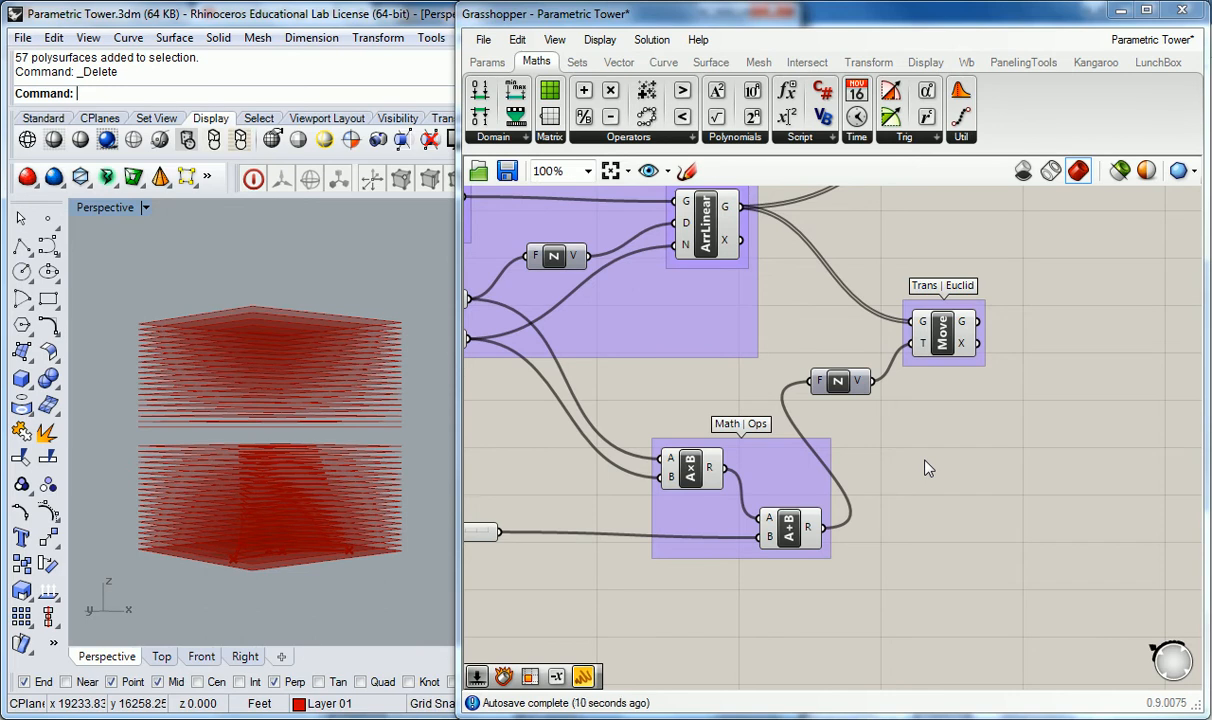
Step: Rearrange the Math Ops group, Unit Z and Move components into a compact layout beside the Floor Geom group
right_click(998, 428)
scroll(958, 430, "down", 2)
left_click(941, 439)
right_click_drag(812, 397, 925, 419)
right_click_drag(372, 357, 335, 352, "shift")
left_click_drag(459, 350, 408, 350)
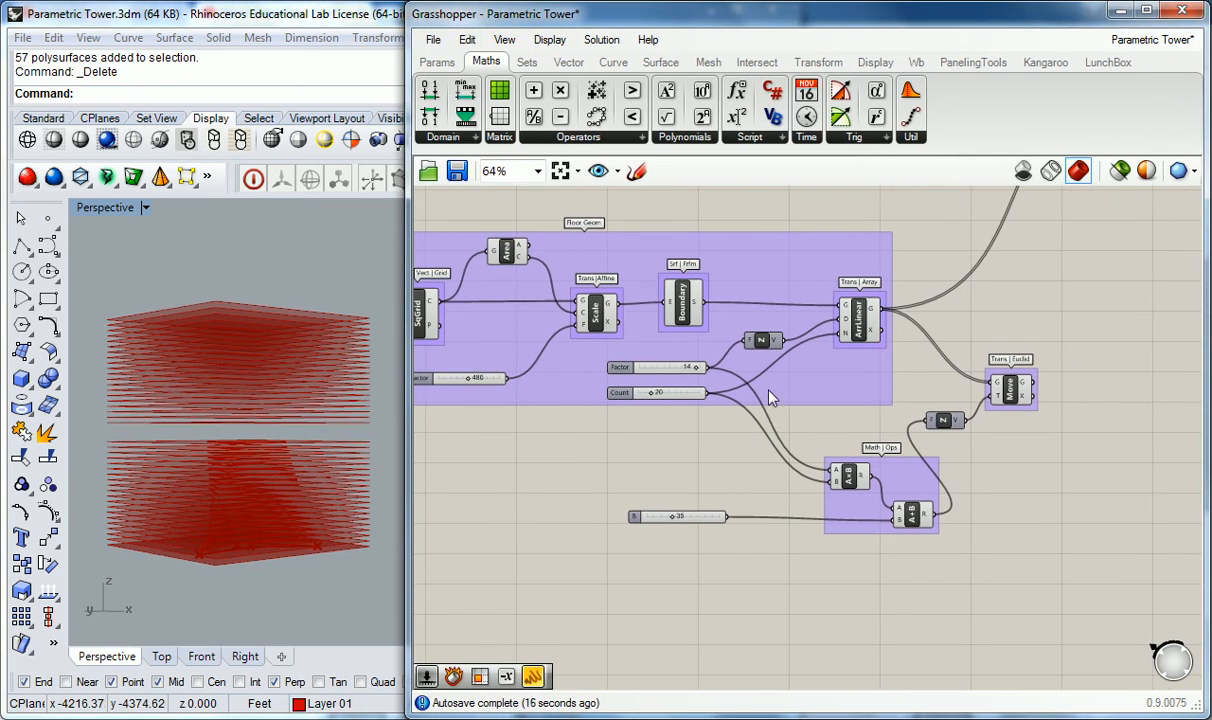
left_click_drag(1017, 390, 1020, 325)
left_click_drag(943, 413, 970, 416)
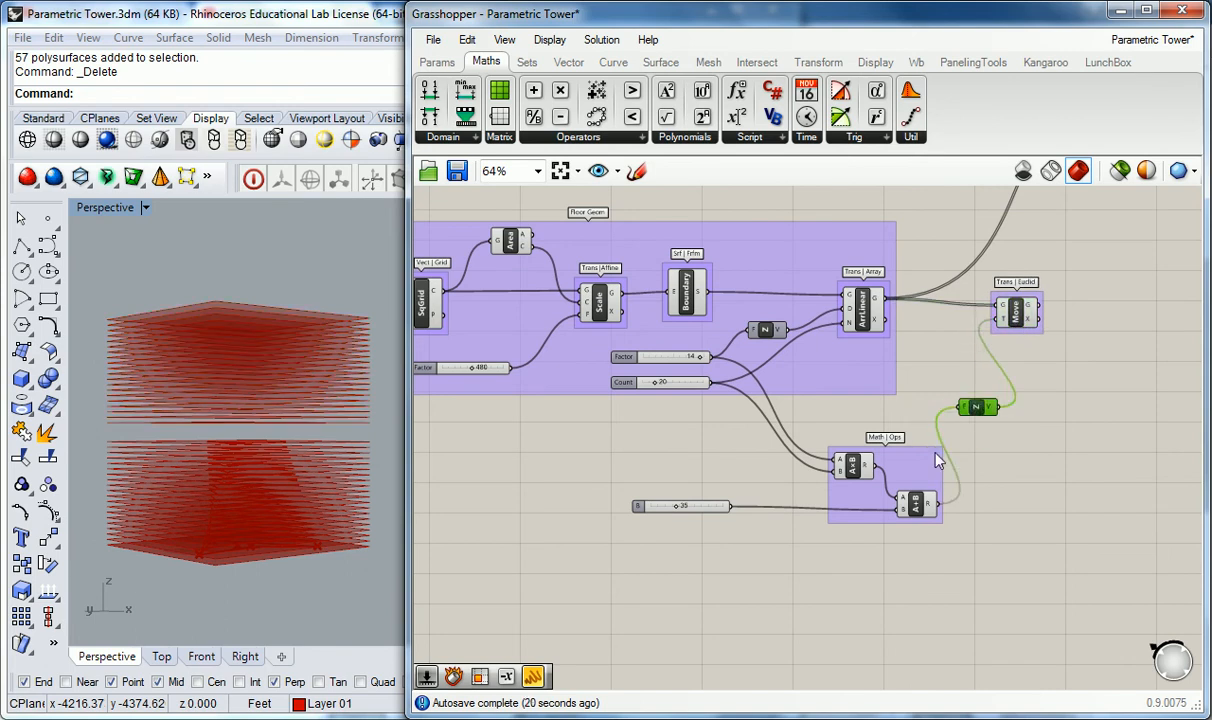
left_click_drag(912, 505, 850, 423)
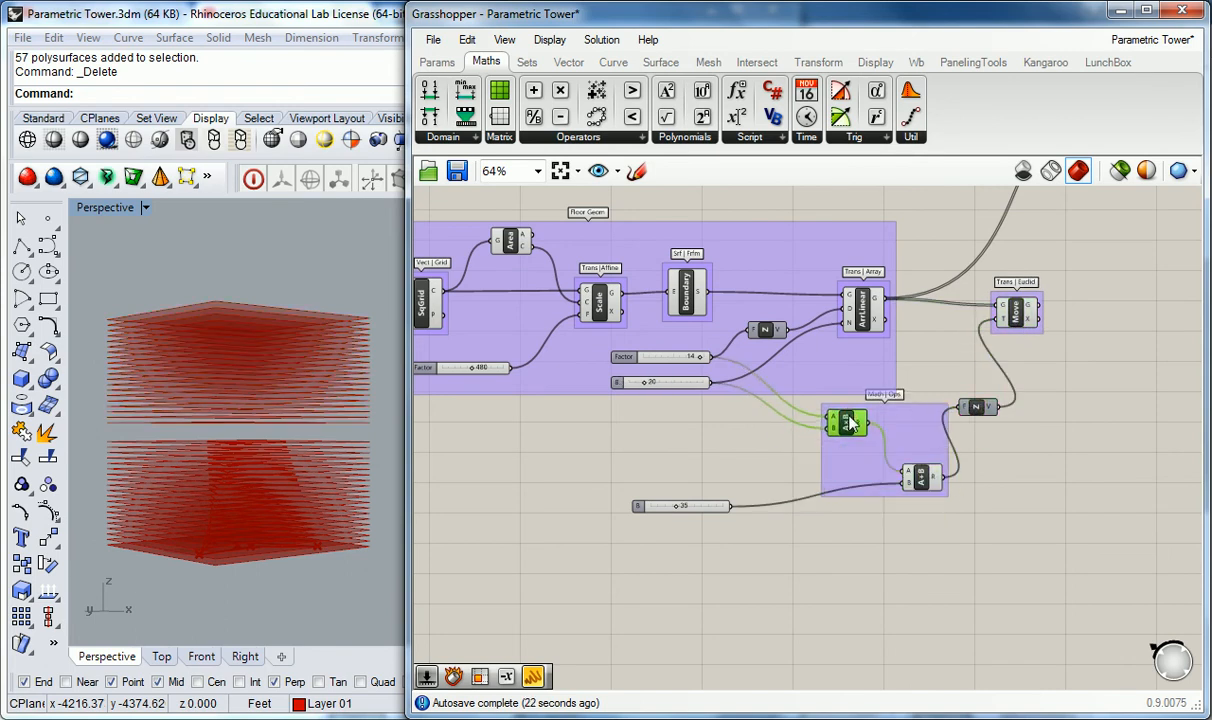
left_click_drag(923, 480, 915, 447)
left_click_drag(976, 413, 970, 452)
left_click_drag(649, 510, 724, 455)
scroll(760, 418, "up", 2)
right_click_drag(848, 398, 808, 475)
left_click_drag(409, 347, 395, 351)
right_click_drag(574, 386, 587, 392)
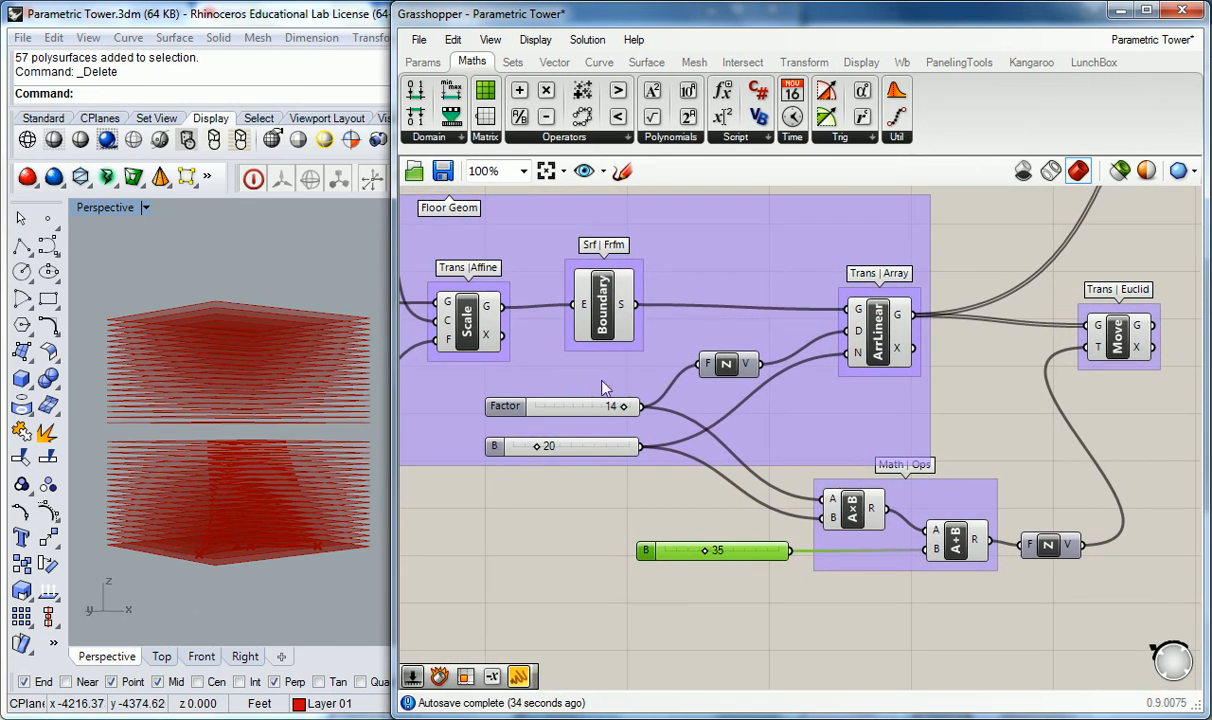
Step: Set the Addition's number slider to 50
right_click_drag(282, 348, 290, 362)
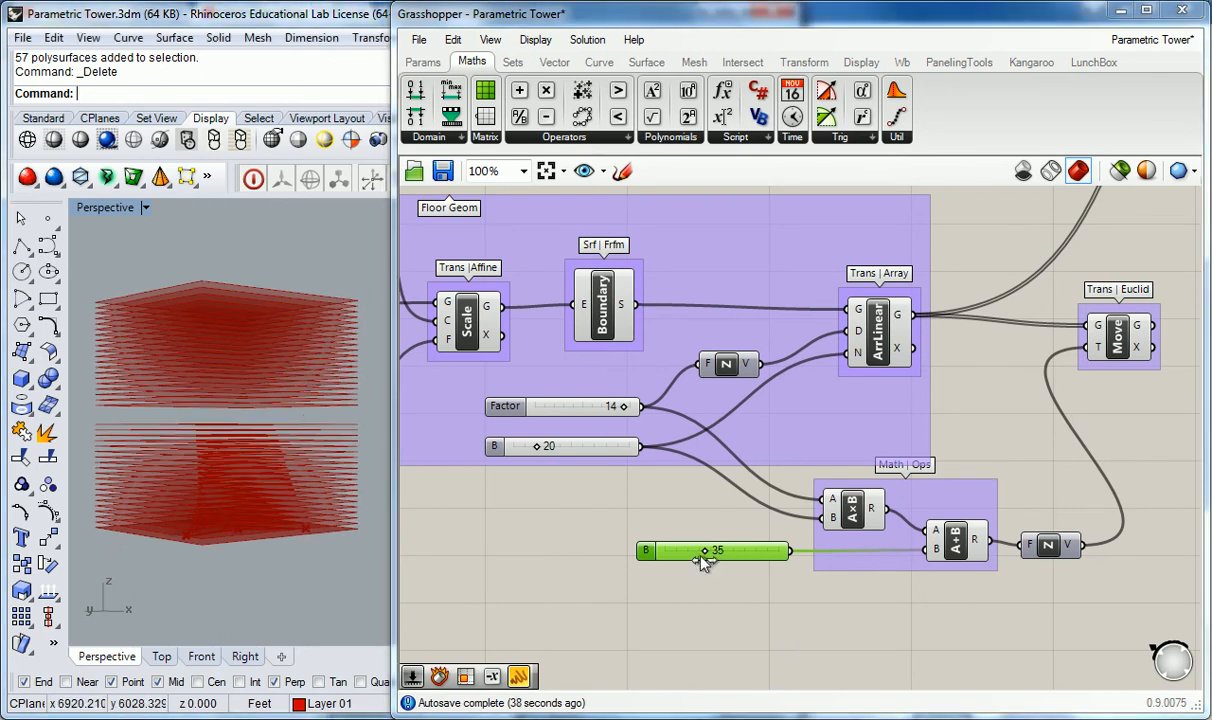
left_click_drag(708, 557, 727, 573)
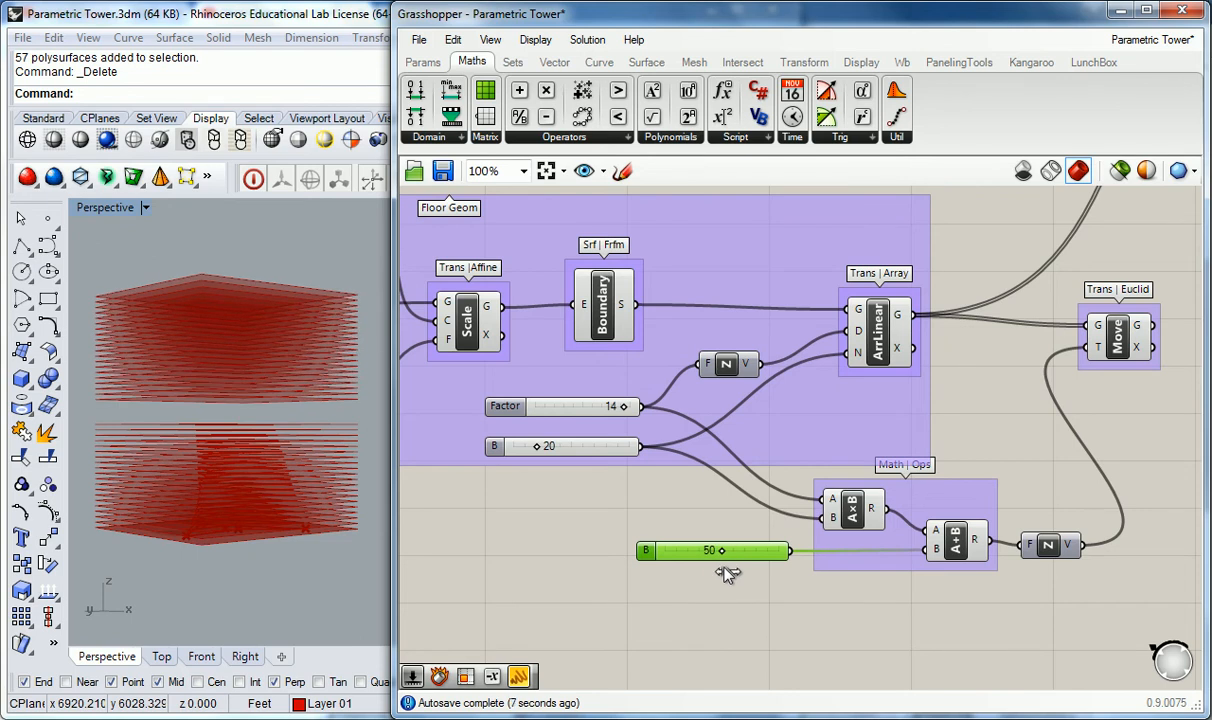
mouse_move(334, 445)
right_mouse_down()
mouse_move(347, 440)
mouse_move(325, 422)
right_mouse_up()
left_click(976, 447)
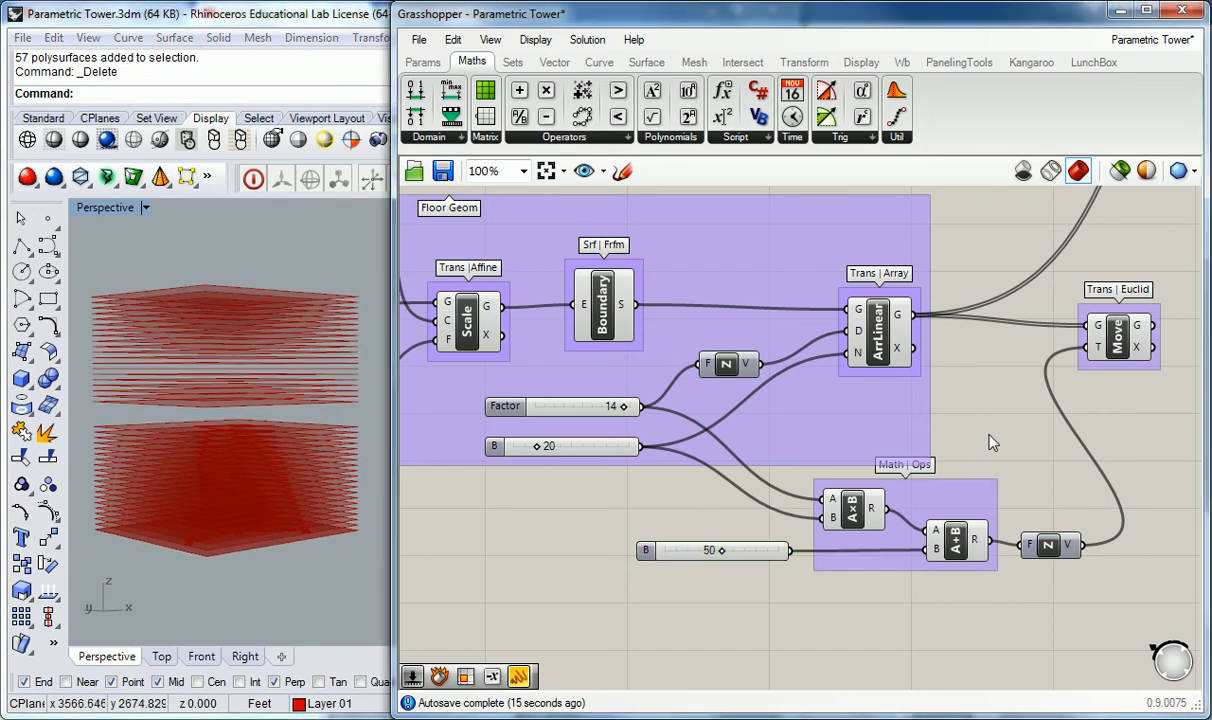
Step: Duplicate the Math Ops, Unit Z and Move chain twice below the original
scroll(1093, 373, "down", 3)
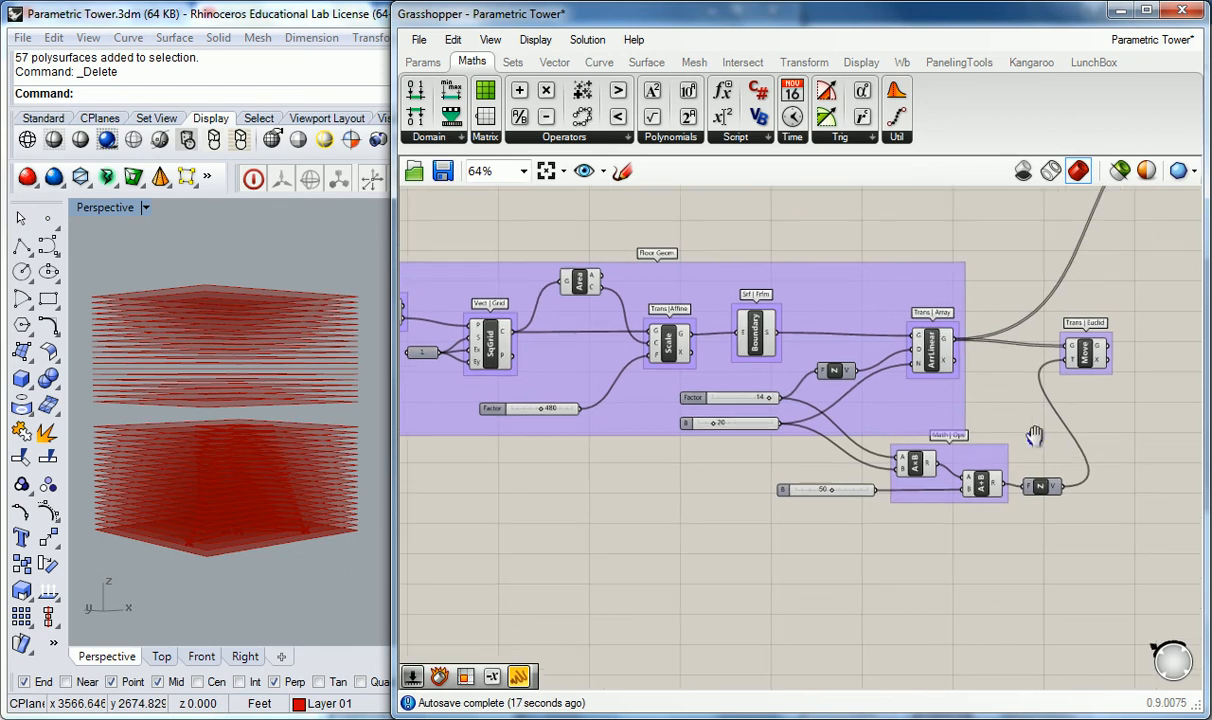
left_click_drag(1050, 367, 1073, 493)
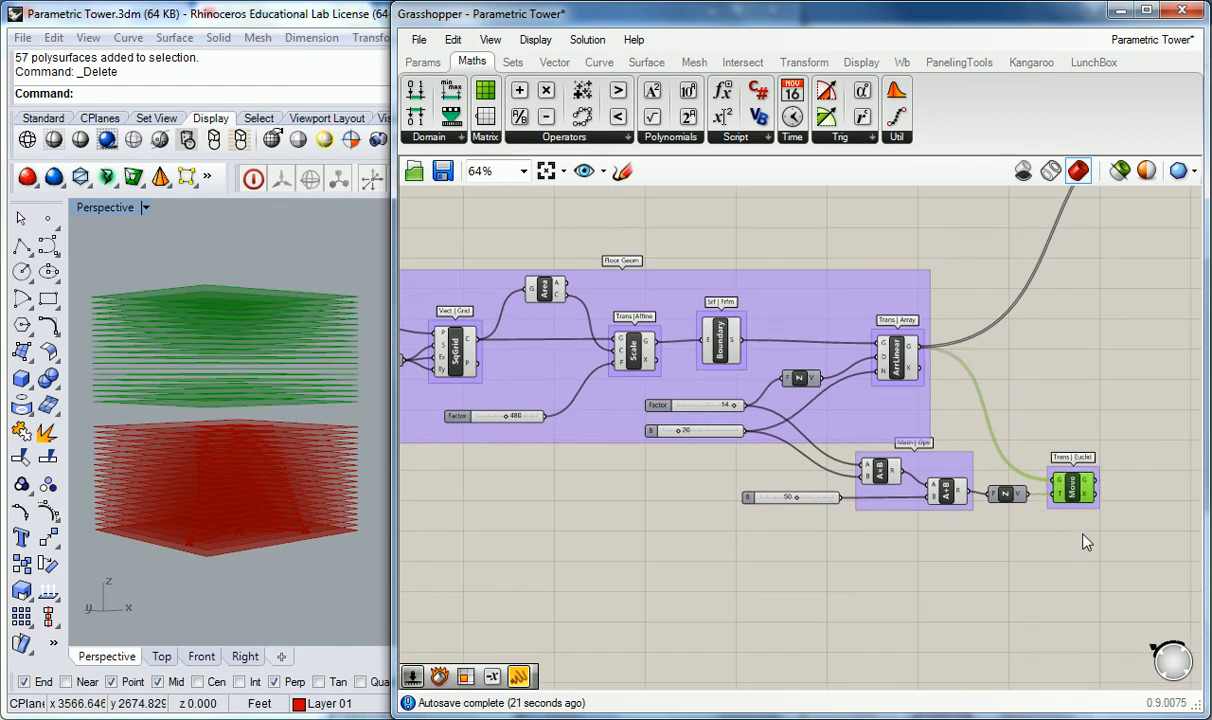
left_click_drag(1106, 552, 868, 462)
right_click_drag(914, 539, 834, 508)
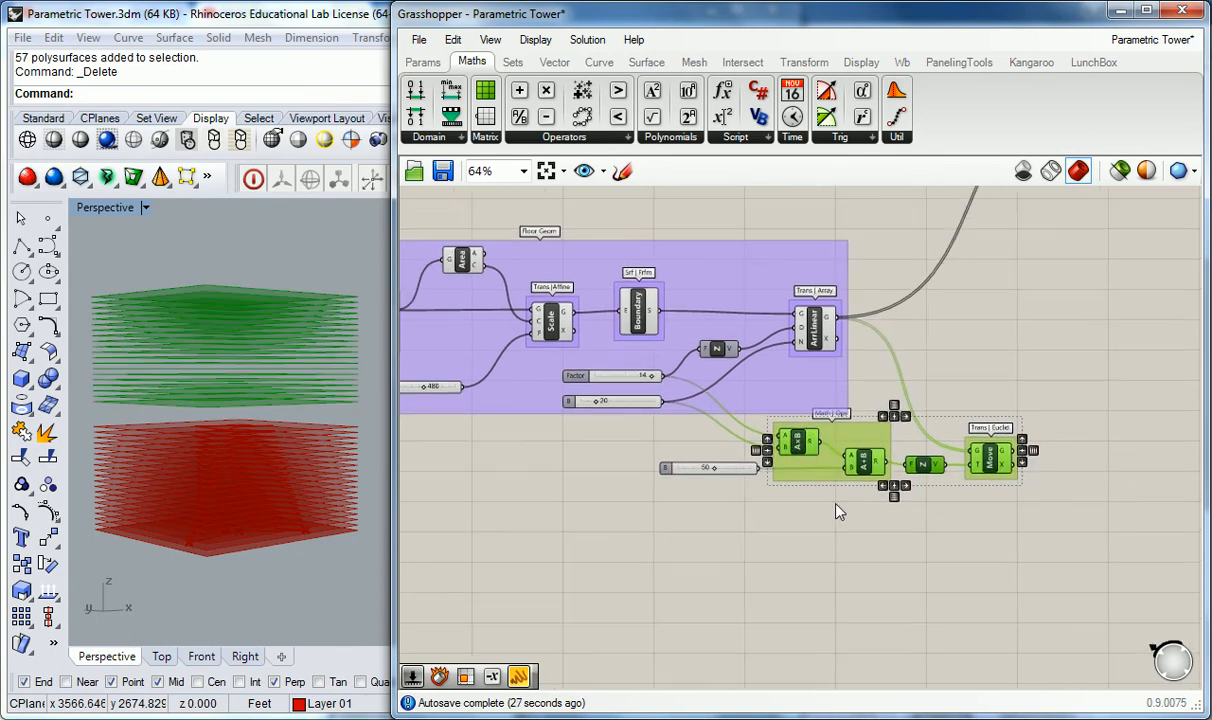
left_click_drag(858, 468, 873, 570, "alt")
left_click(733, 557)
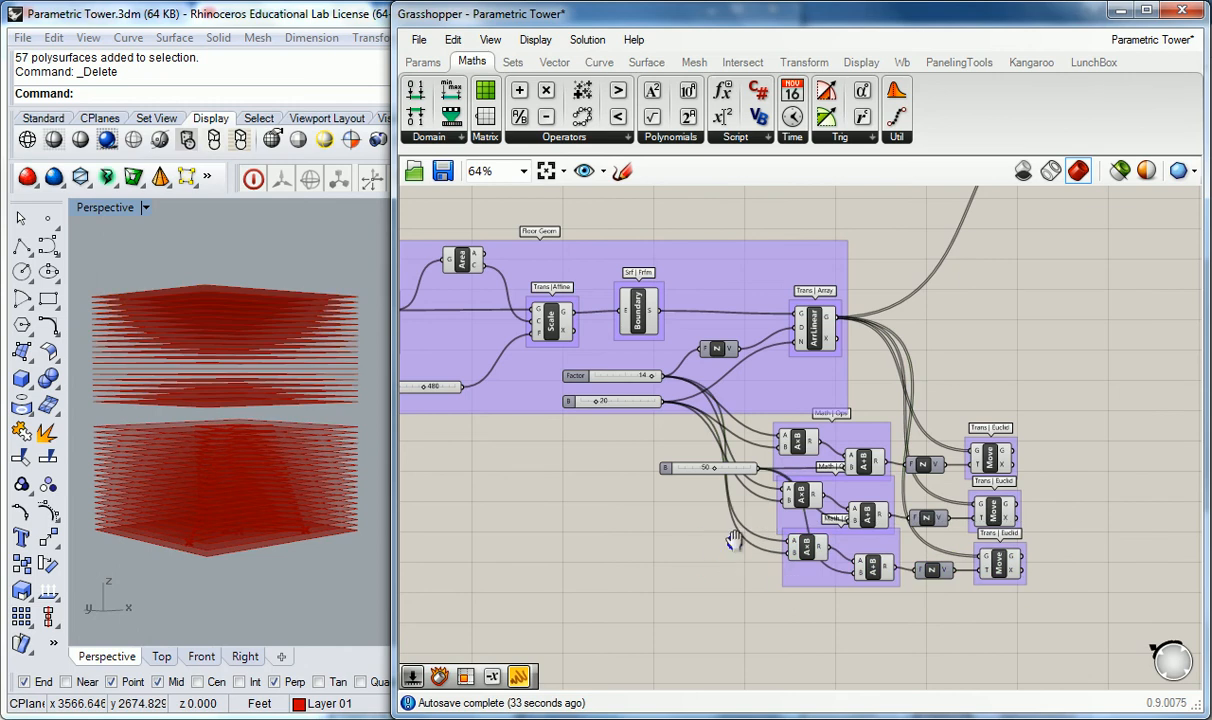
Step: Move the 50 slider to the left of the Math Ops groups
right_click_drag(722, 555, 750, 528)
left_click_drag(698, 441, 603, 443)
left_click(709, 509)
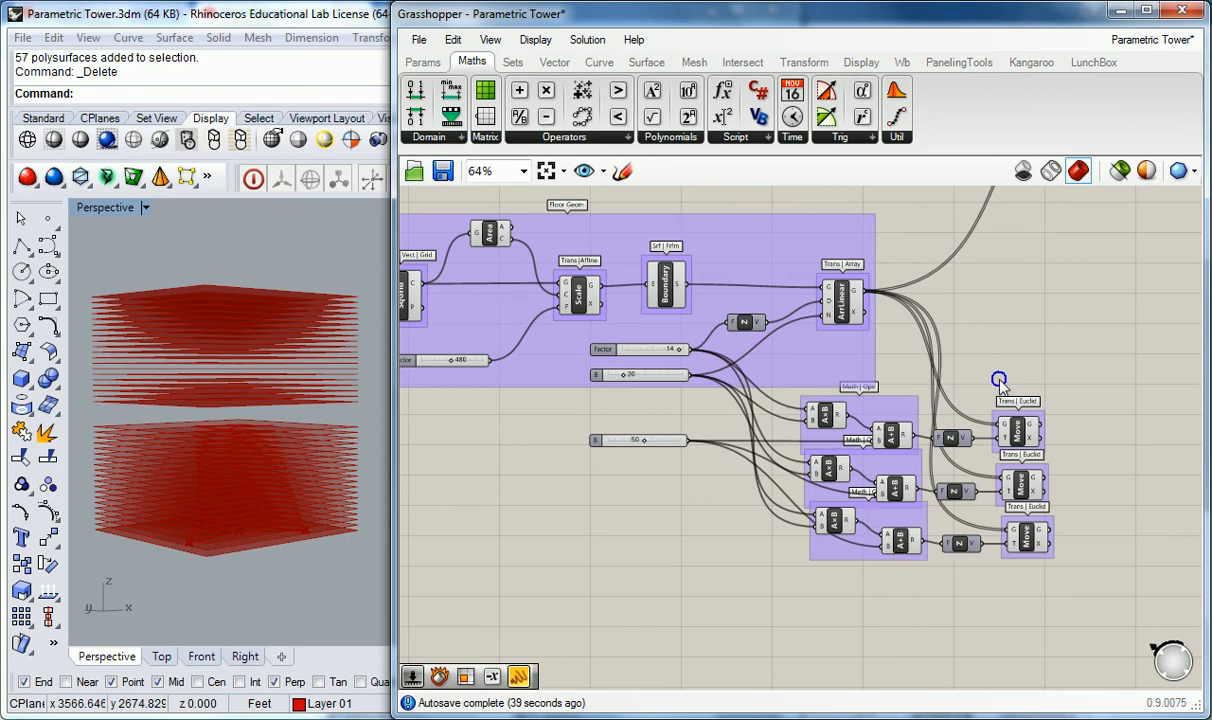
right_click_drag(999, 381, 808, 437)
right_click_drag(332, 278, 313, 305)
right_click_drag(631, 485, 812, 444)
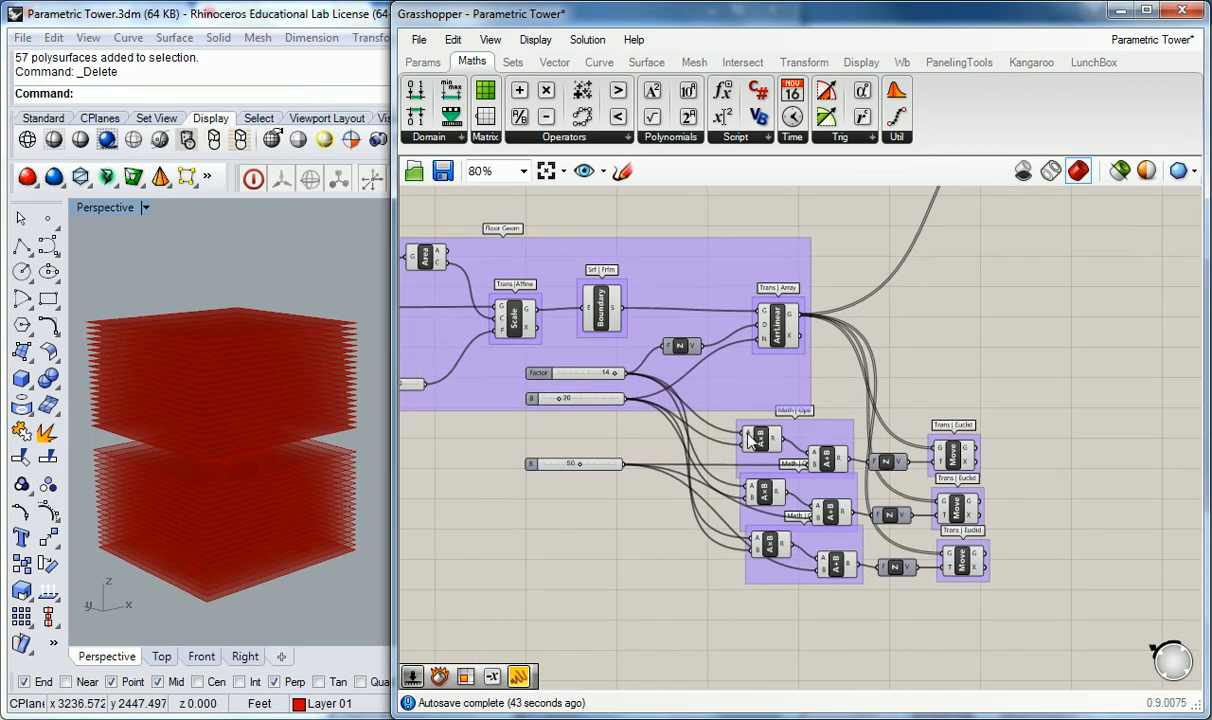
Step: Stagger the three Move components to the right so their wires stay distinct
scroll(752, 440, "up", 1)
right_click_drag(917, 442, 941, 353)
left_click(966, 452)
left_click(997, 503)
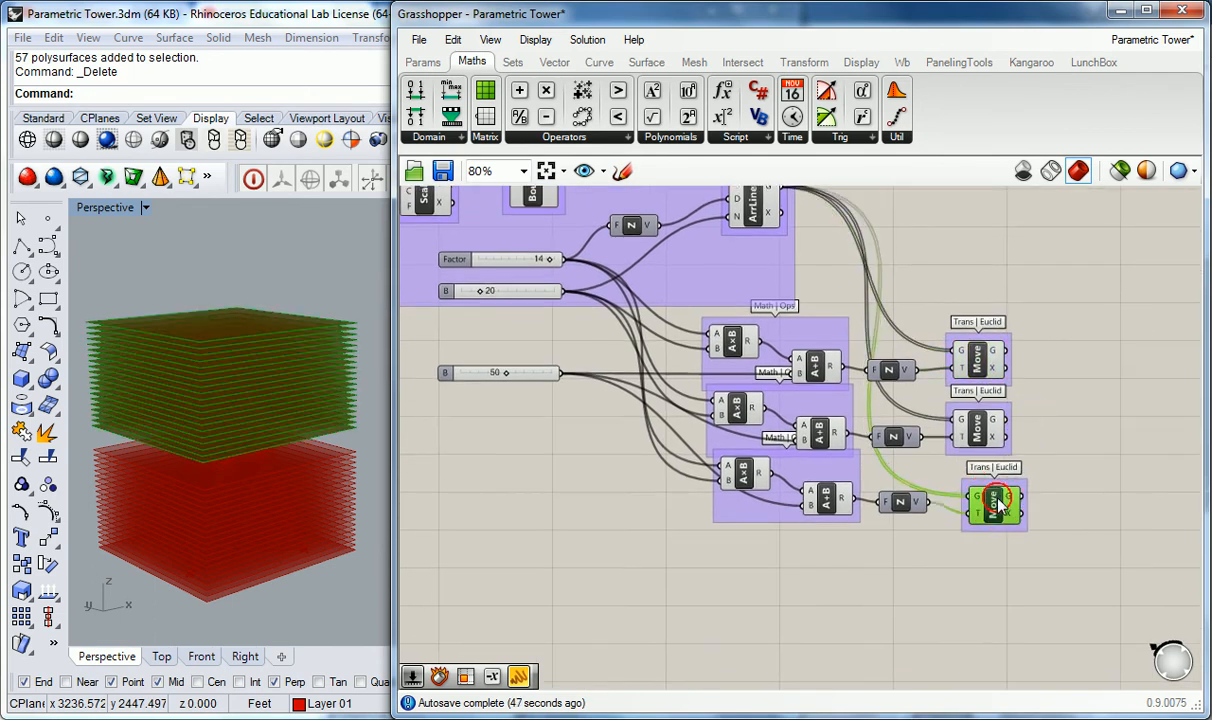
left_click_drag(997, 503, 1040, 518)
left_click_drag(978, 430, 1045, 432)
left_click(1040, 522)
left_click_drag(1040, 522, 1124, 525)
left_click_drag(1030, 433, 1062, 440)
left_click_drag(971, 370, 997, 370)
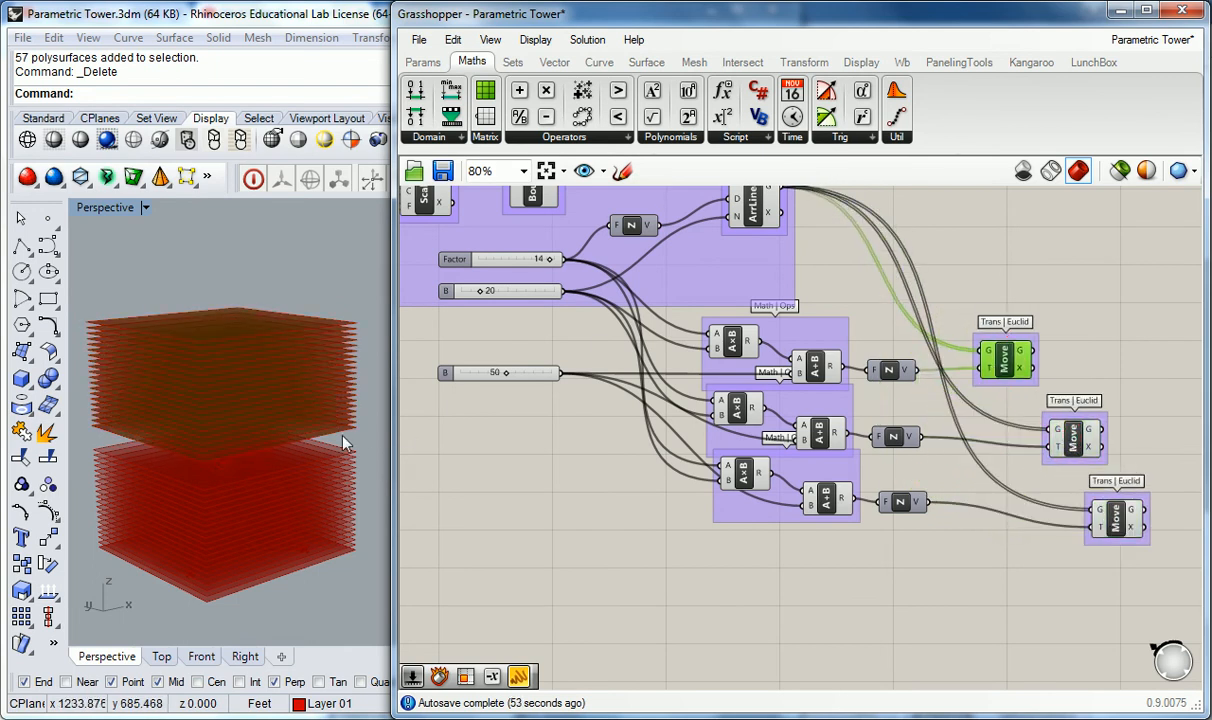
right_click_drag(1058, 288, 1002, 297)
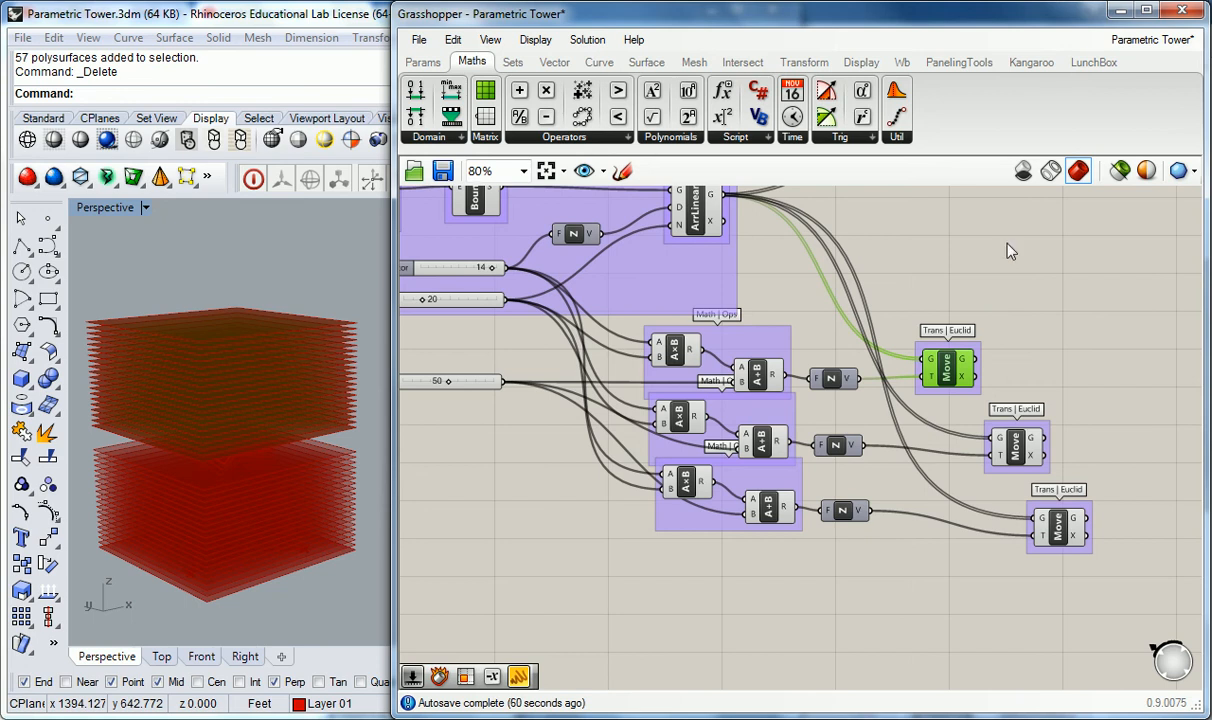
right_click_drag(1010, 250, 914, 247)
left_click(863, 304)
right_click_drag(900, 321, 868, 366)
Step: Select the Linear Array and the first Move component to compare their previews
left_click(570, 250)
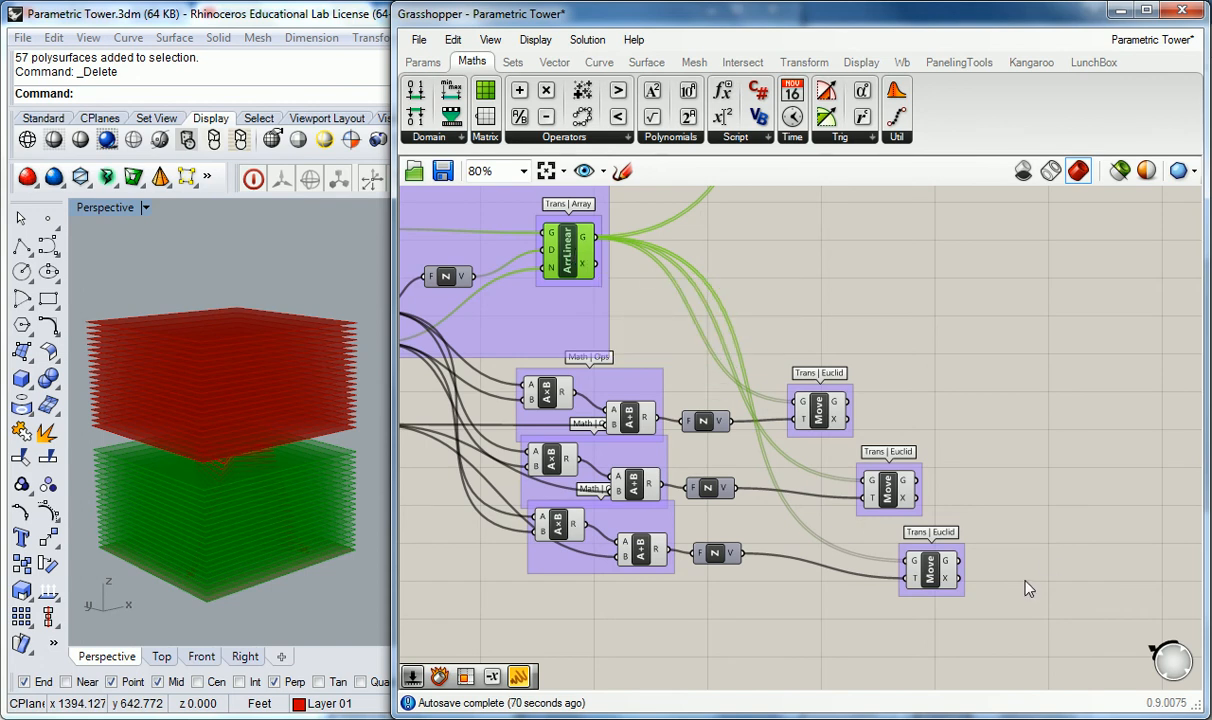
left_click(805, 308)
left_click(825, 418)
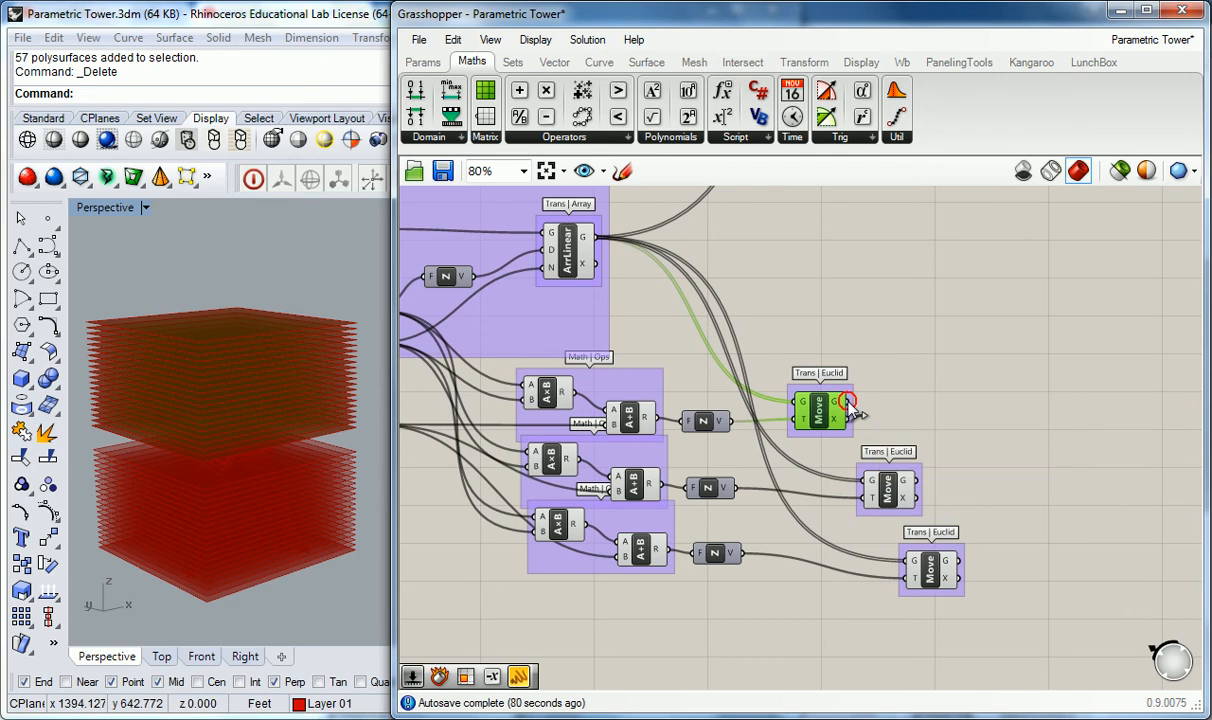
Step: Chain the Move components so each one's moved geometry feeds the next Move's geometry input, and tidy their positions
left_click_drag(853, 400, 867, 482)
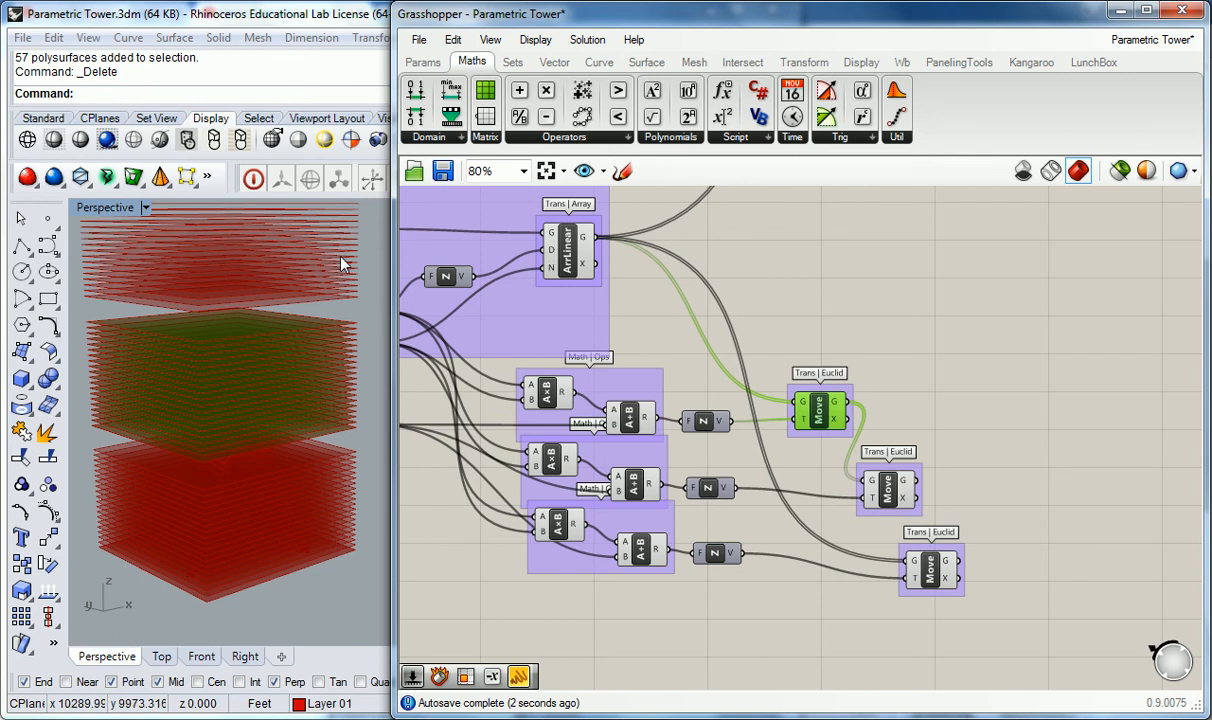
scroll(346, 300, "down", 3)
right_click_drag(361, 281, 325, 349, "shift")
left_click(917, 410)
left_click_drag(916, 481, 906, 561)
right_click_drag(334, 390, 325, 419, "shift")
right_click_drag(309, 488, 306, 454)
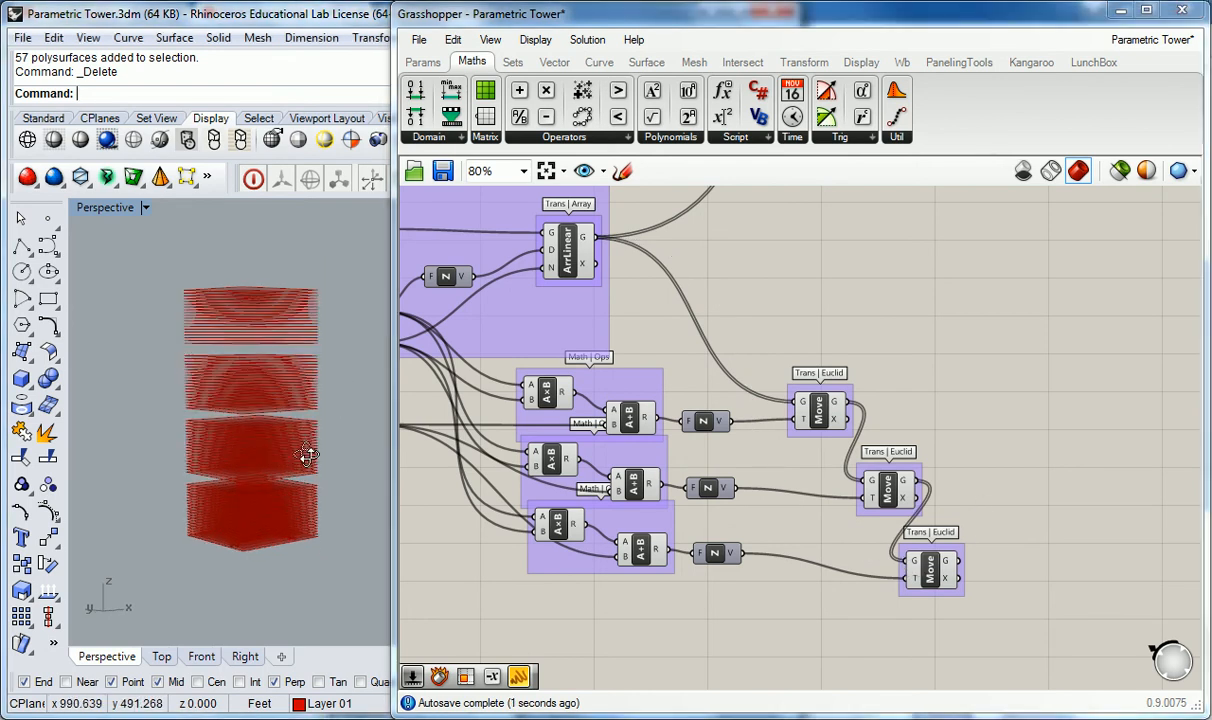
right_click_drag(311, 509, 315, 480)
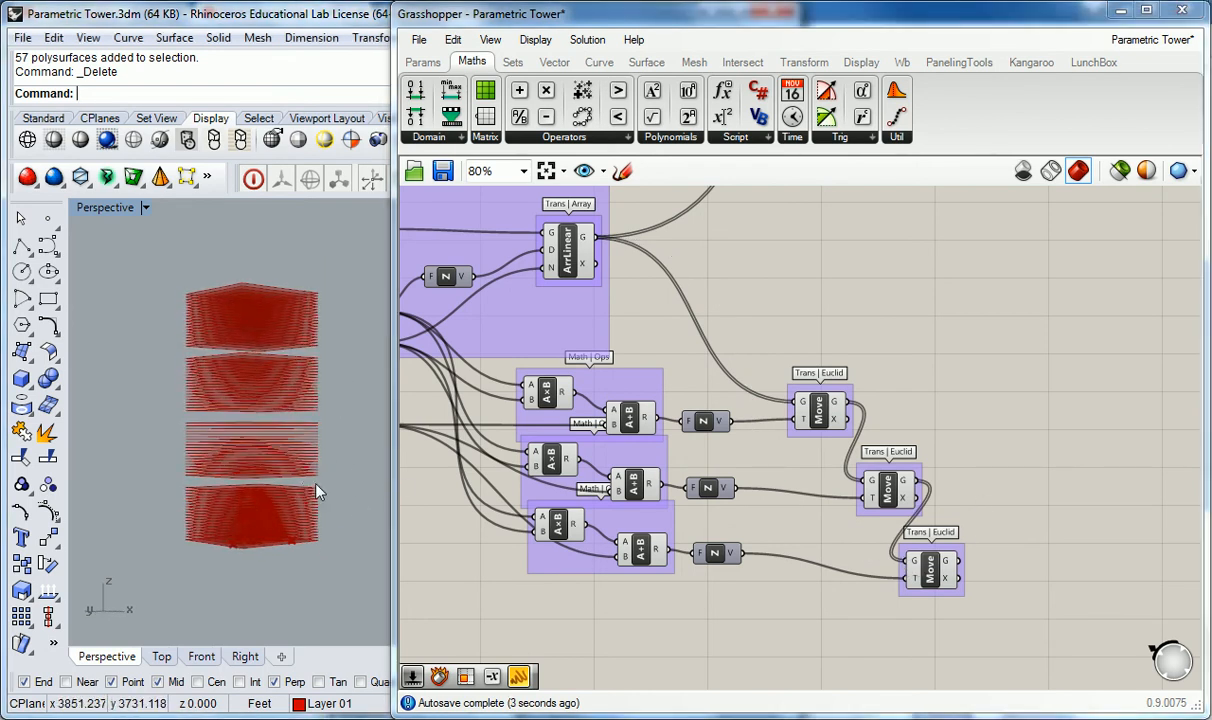
scroll(306, 490, "up", 3)
right_click_drag(250, 405, 240, 398)
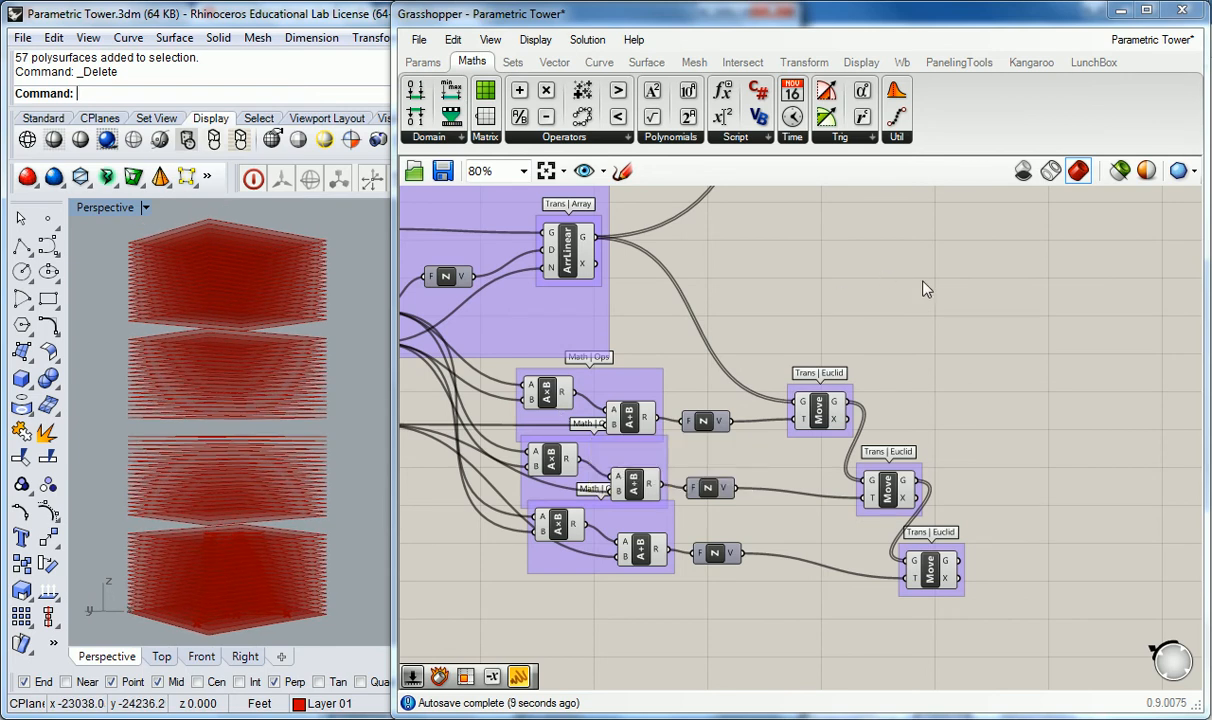
left_click_drag(930, 567, 994, 553)
left_click_drag(866, 470, 871, 463)
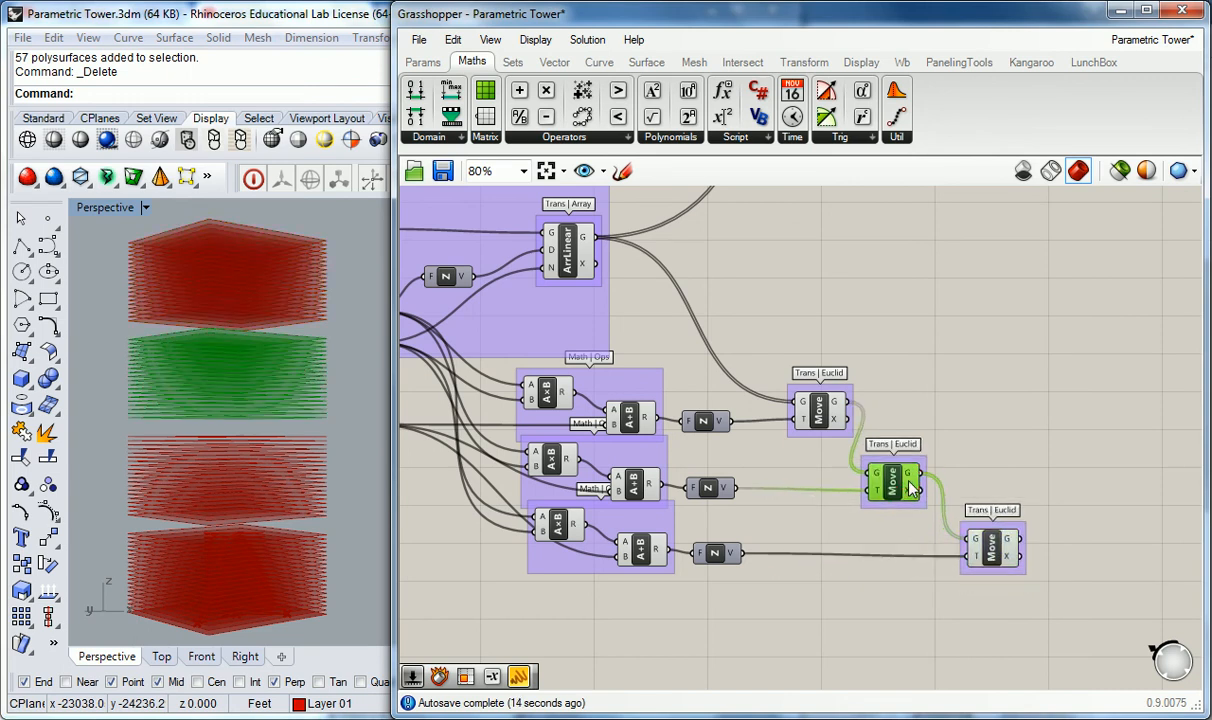
Step: Select the Linear Array and each Move component in turn to inspect their previews
left_click(818, 410)
left_click(831, 382)
scroll(805, 378, "down", 2)
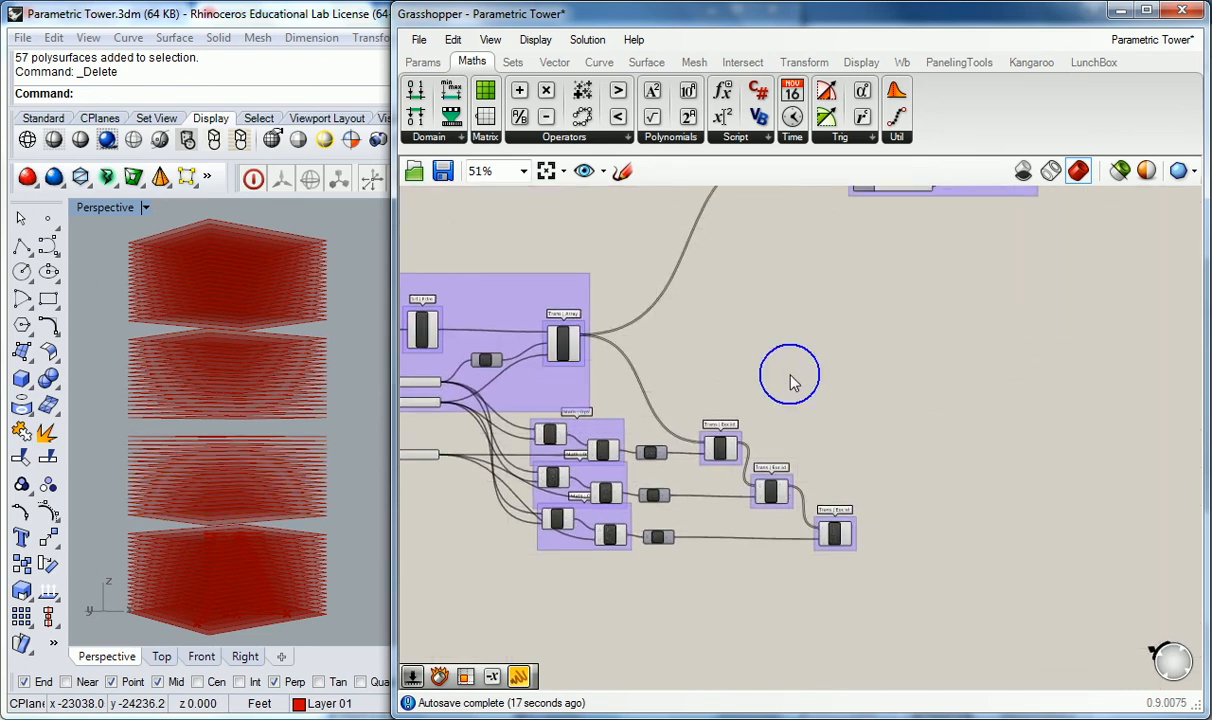
left_click(563, 343)
left_click(698, 346)
scroll(733, 355, "up", 2)
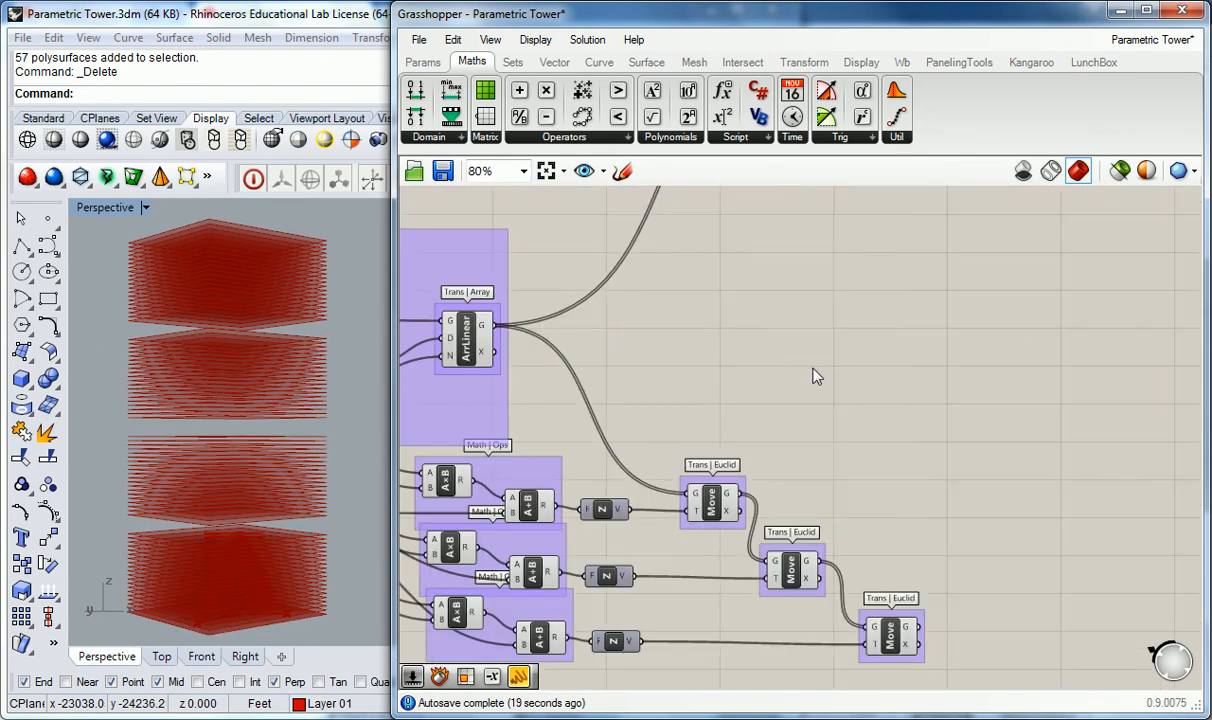
scroll(790, 400, "down", 2)
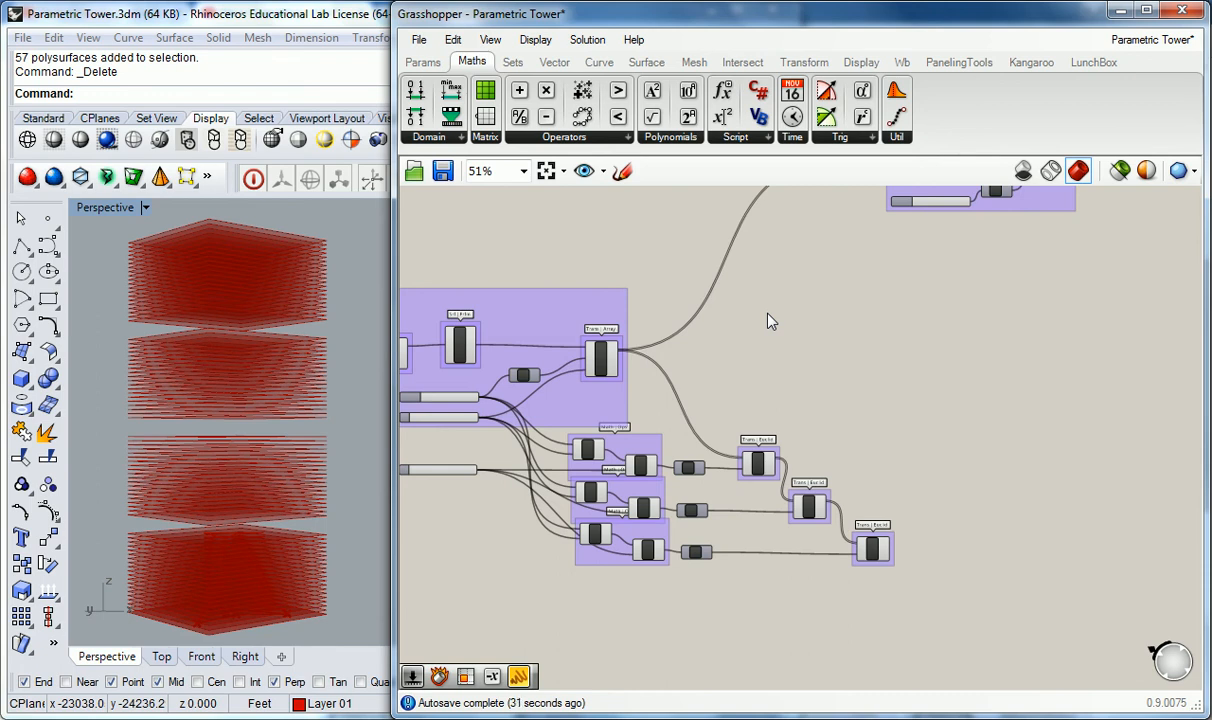
scroll(770, 321, "up", 1)
right_click_drag(738, 341, 887, 250)
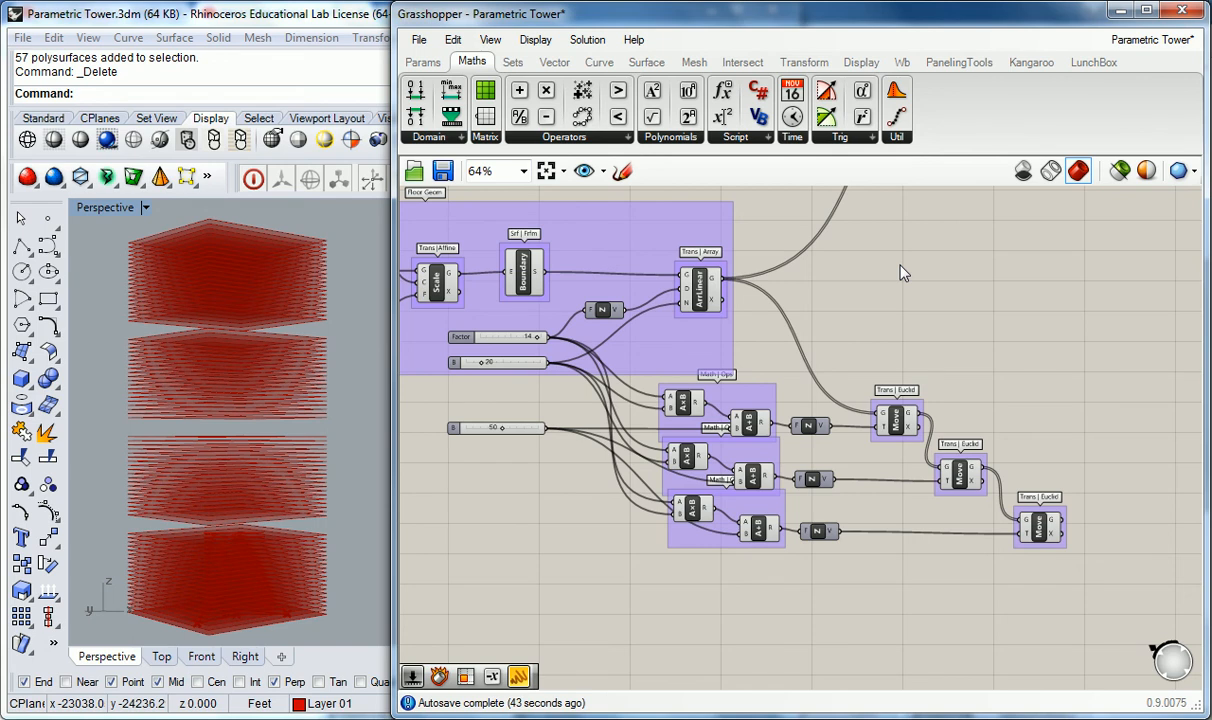
left_click(700, 285)
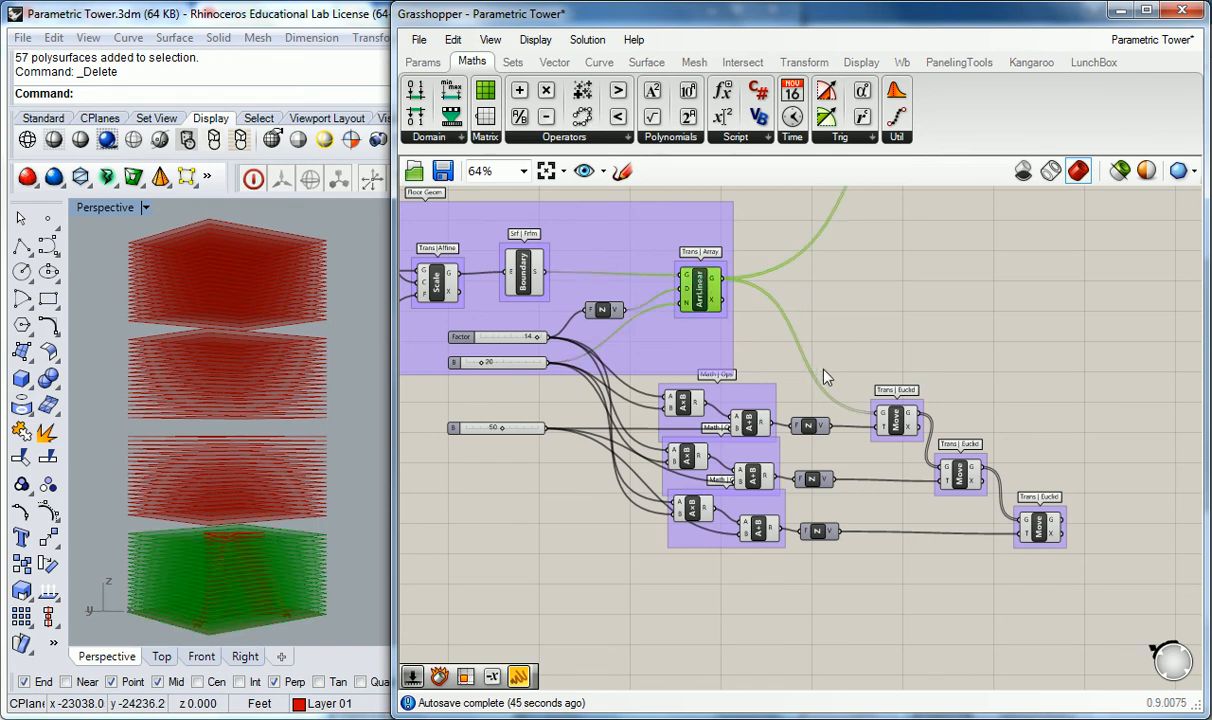
left_click(893, 420)
left_click(958, 480)
left_click(1038, 525)
left_click(1055, 319)
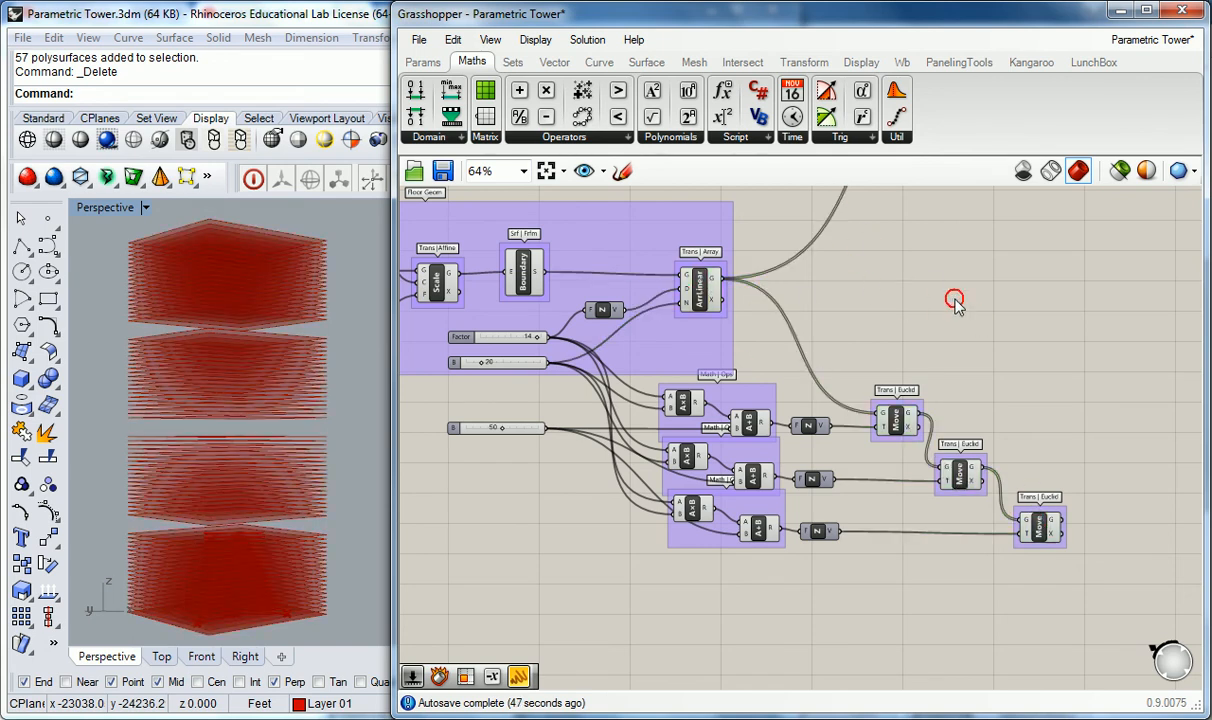
Step: Place a Merge component from the Sets Tree panel onto the canvas
left_click(413, 64)
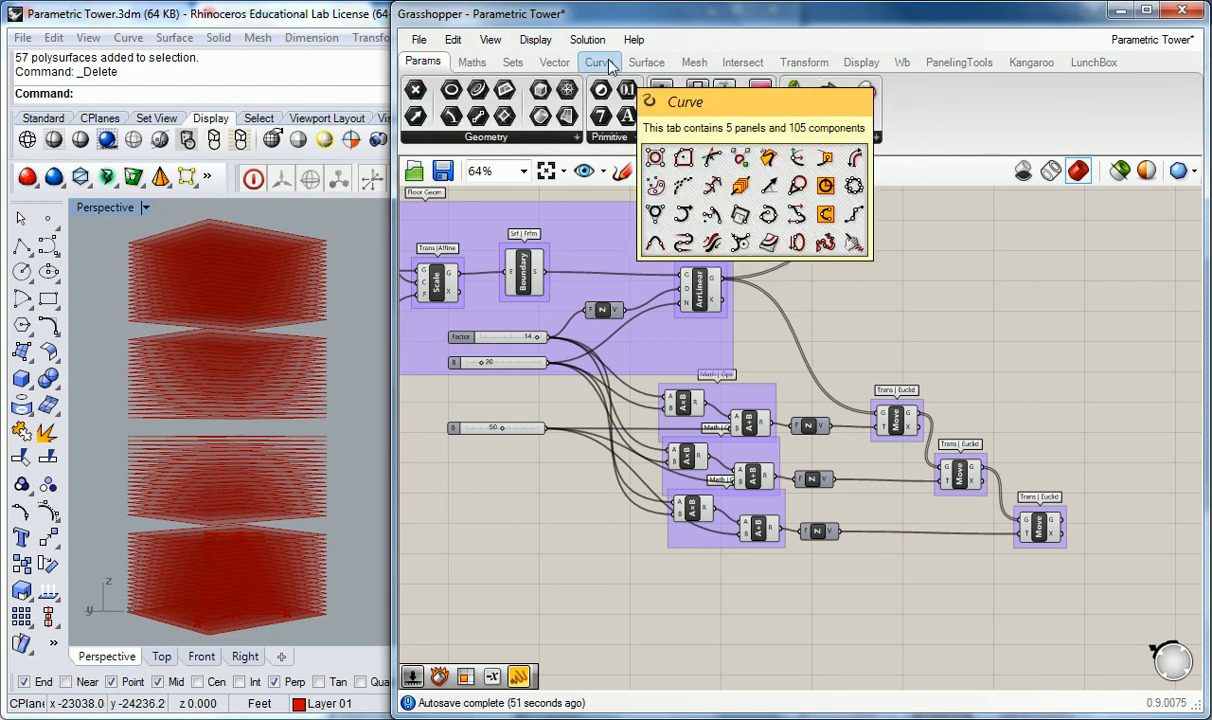
left_click(790, 134)
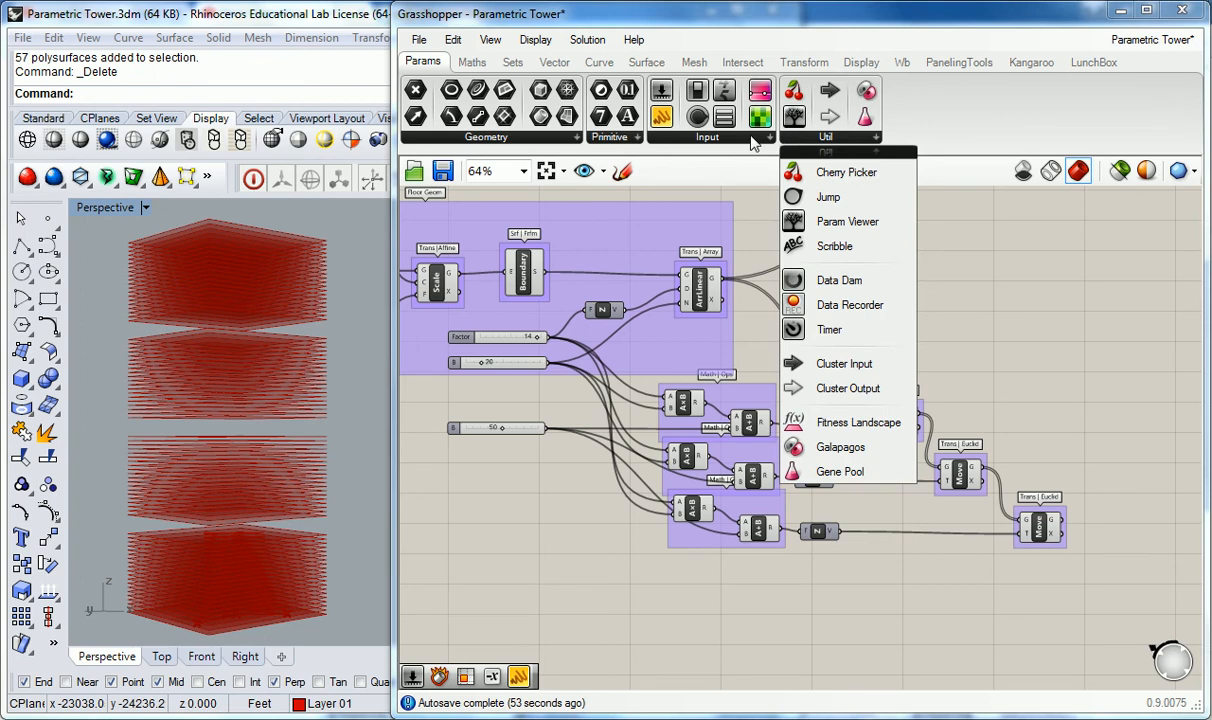
left_click(750, 140)
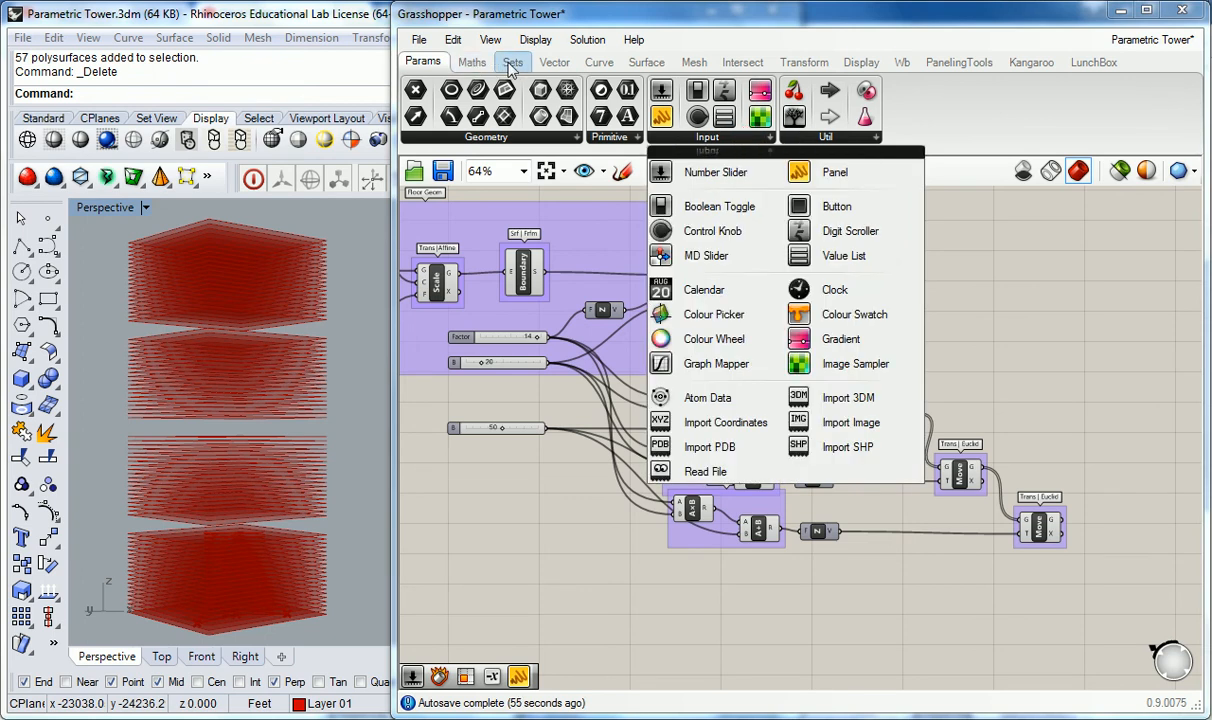
left_click(519, 64)
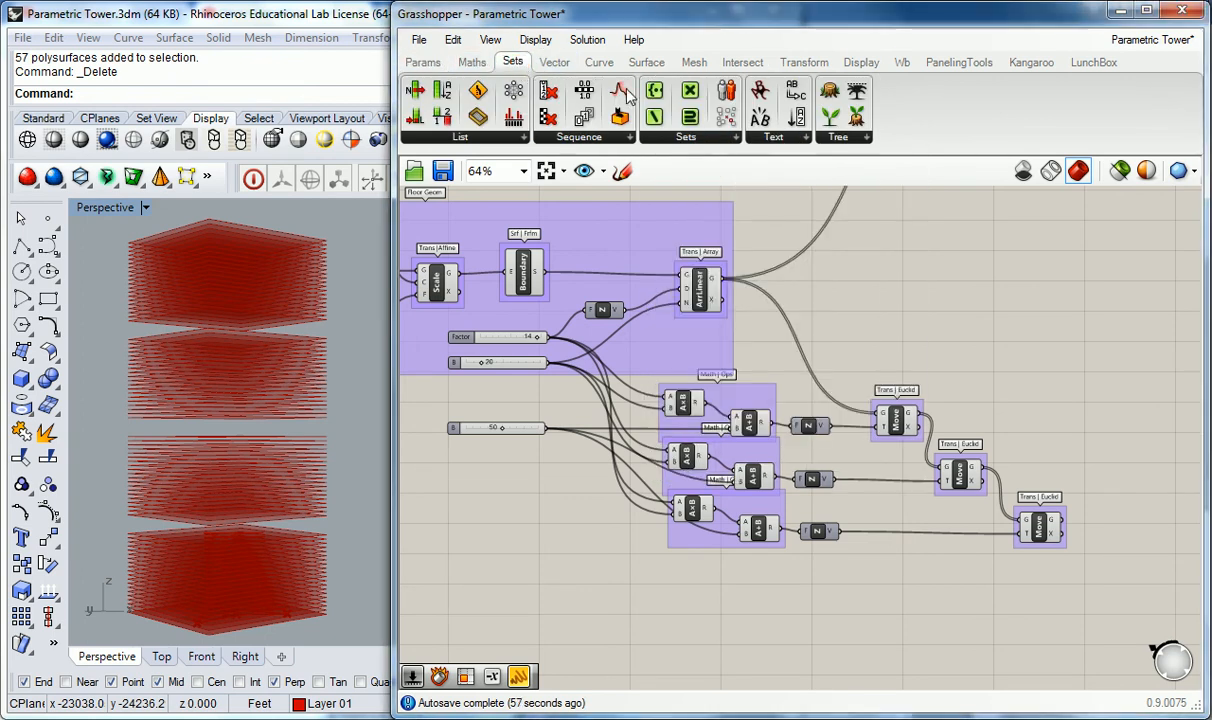
left_click(858, 141)
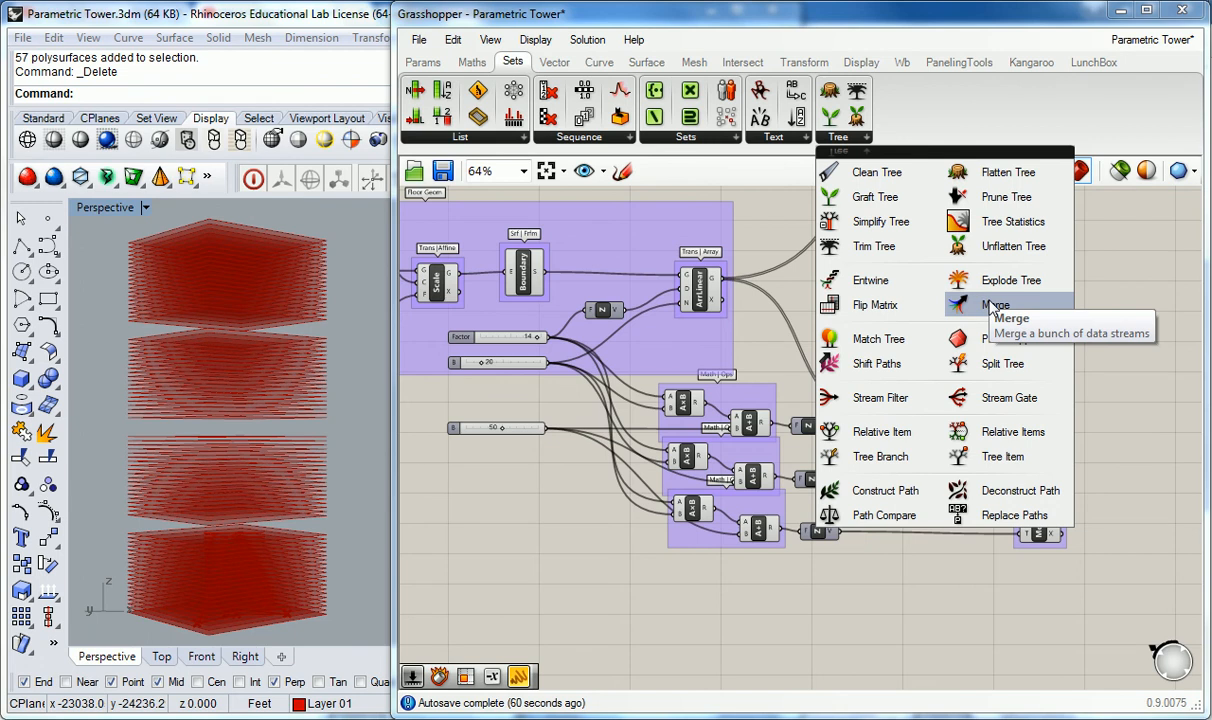
left_click_drag(993, 308, 1120, 390)
Step: Group the Merge component and name the group "Sets | Tree"
scroll(1120, 390, "up", 1)
right_click_drag(932, 283, 870, 287)
key("ctrl+g")
left_click(1049, 343)
right_click(1068, 372)
type("Se")
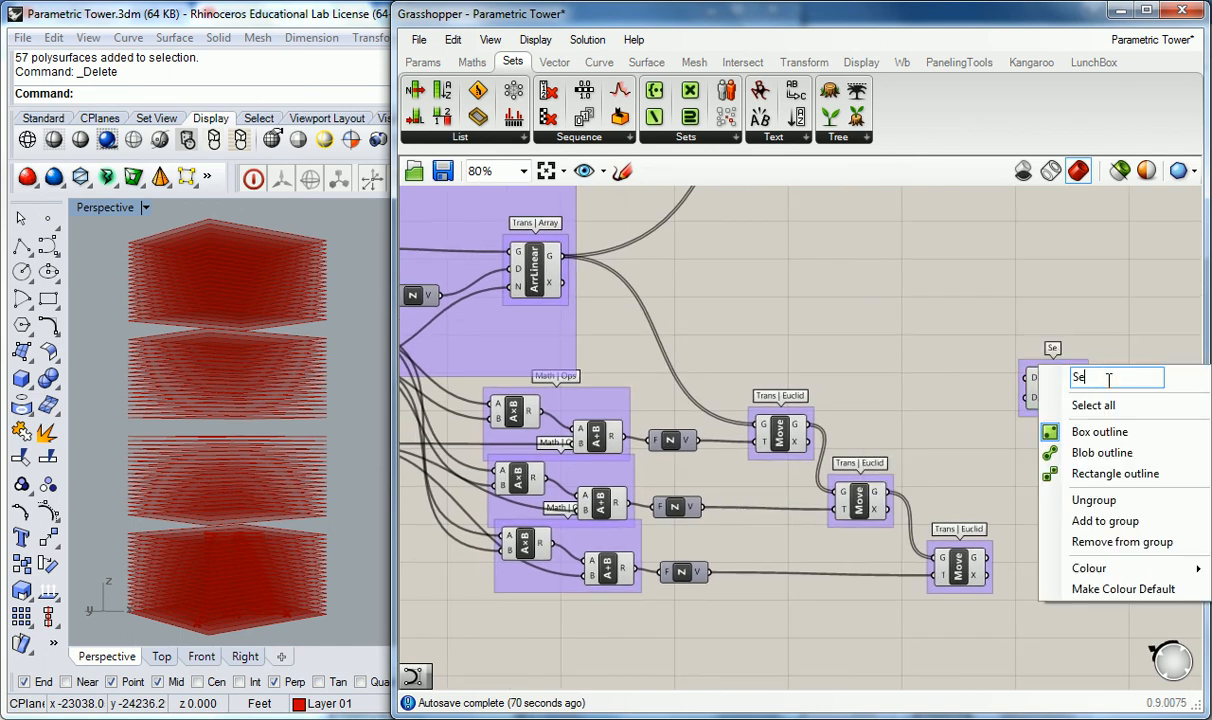
type("ts | Tree")
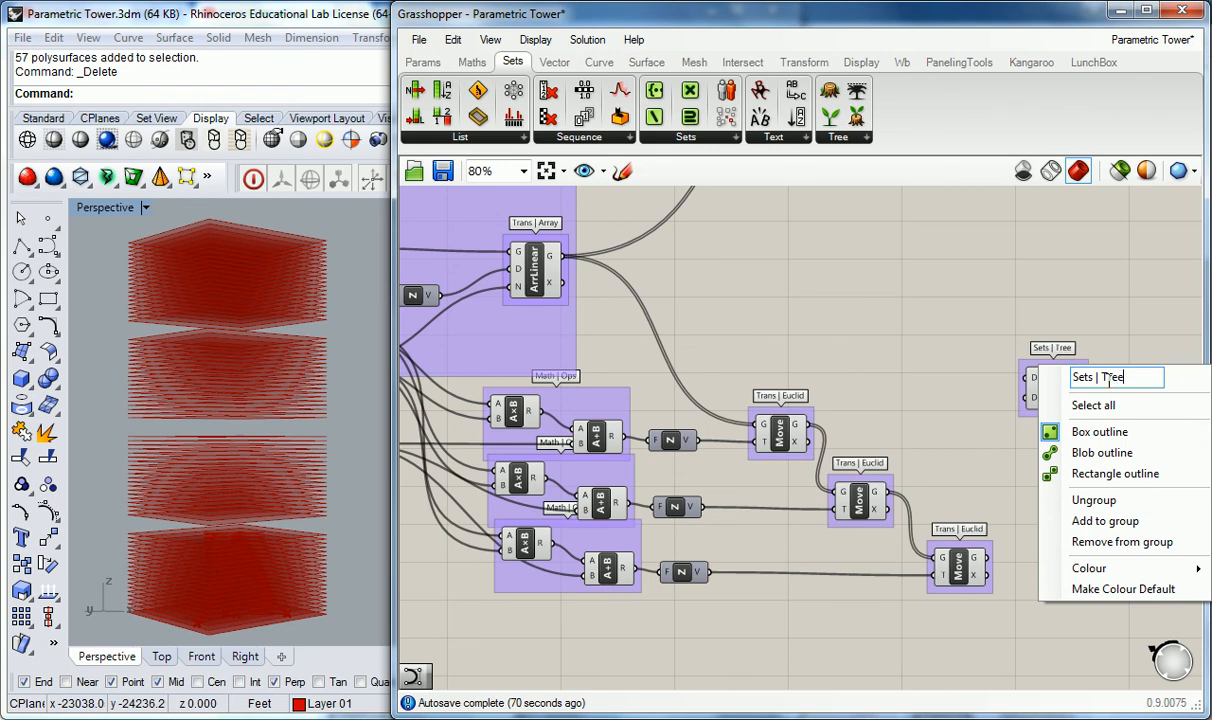
left_click(1027, 311)
Step: Connect the Linear Array output and the three Move outputs to the Merge inputs D1 to D4
right_click_drag(956, 341, 883, 323)
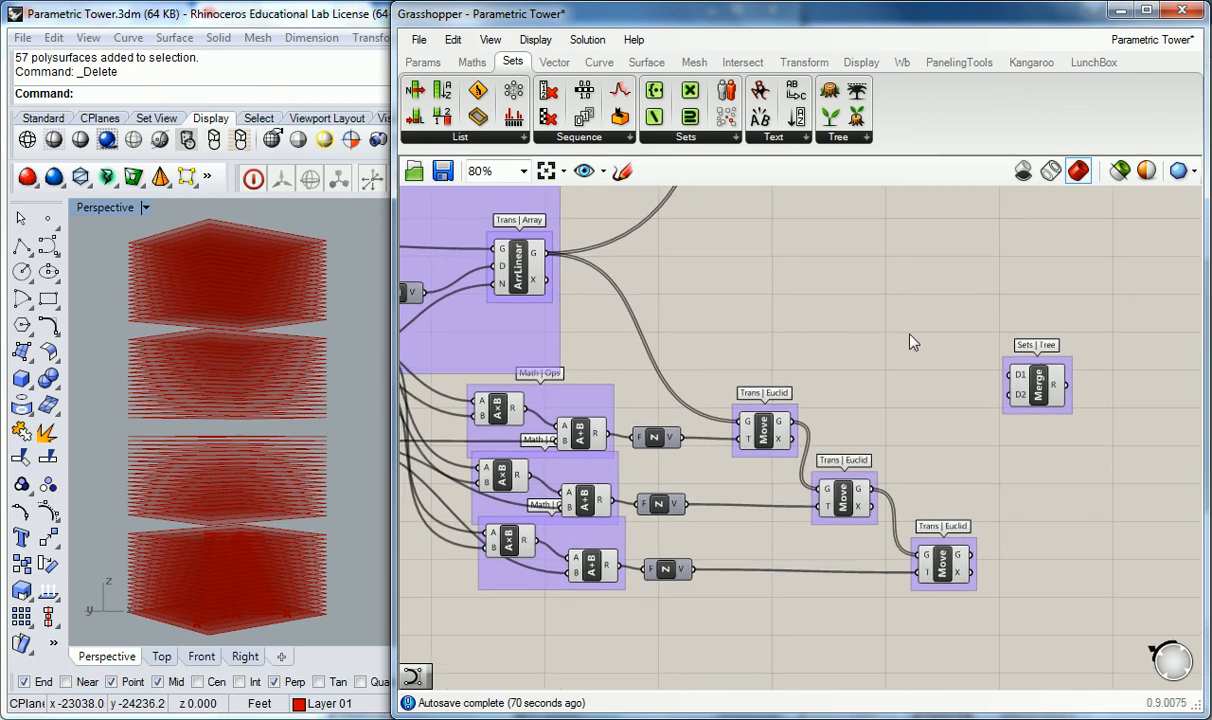
left_click_drag(547, 253, 955, 364)
left_click_drag(791, 421, 1009, 398)
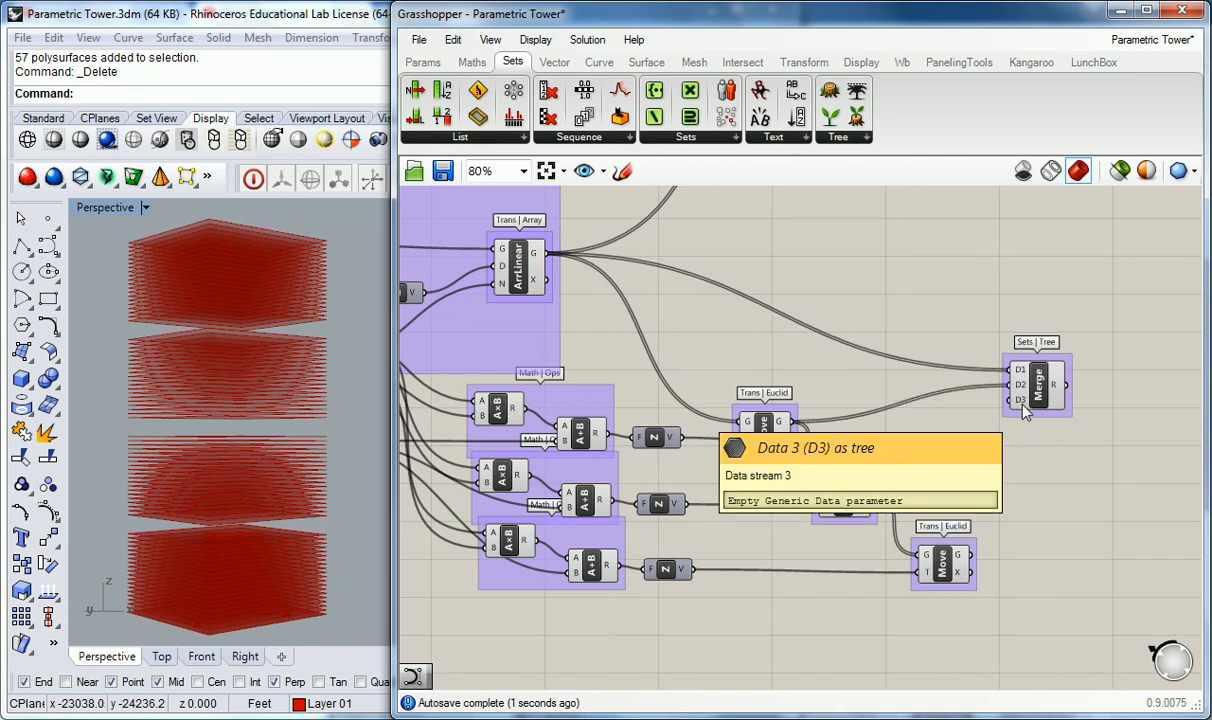
left_click_drag(872, 489, 1007, 400)
left_click_drag(971, 555, 1007, 407)
right_click_drag(941, 299, 928, 300)
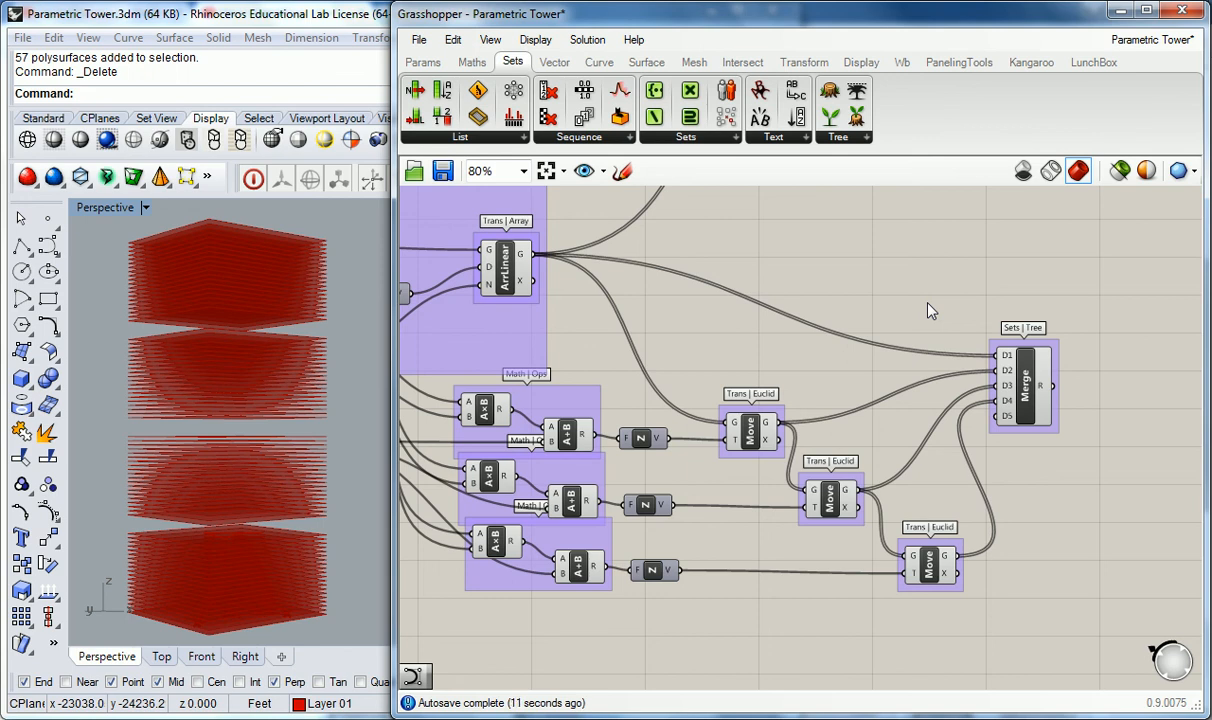
right_click_drag(933, 306, 736, 333)
mouse_move(815, 445)
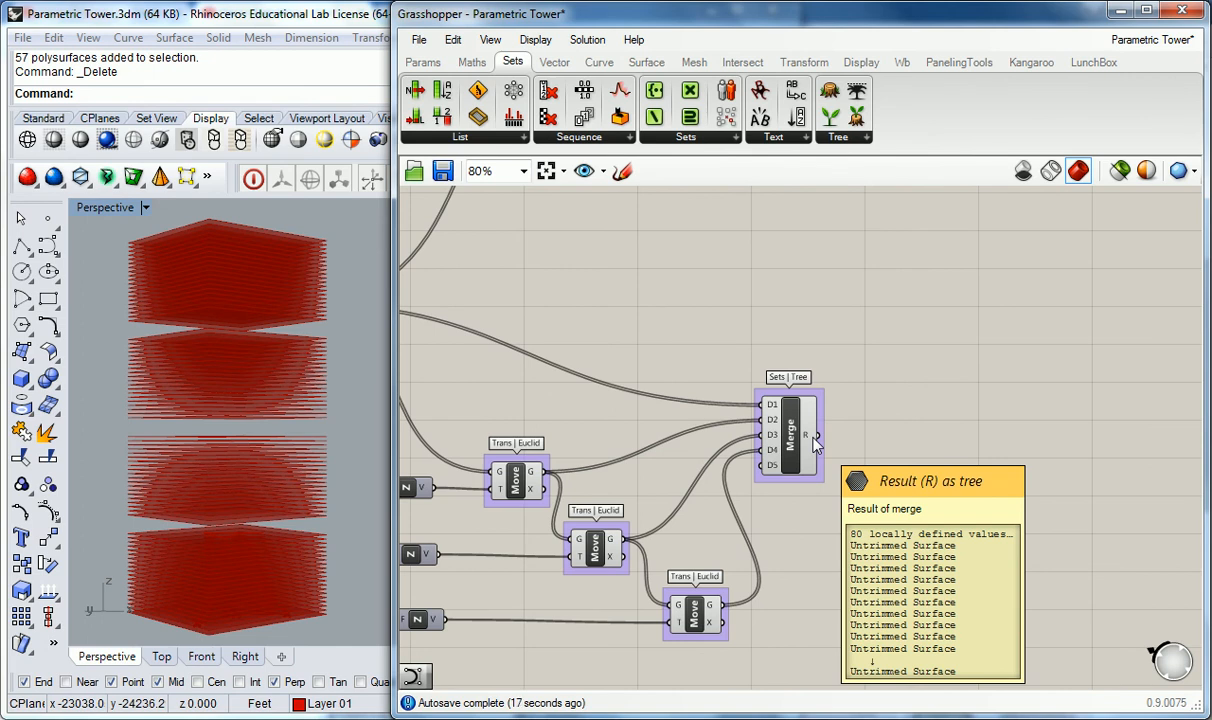
Step: Feed the Merge result into the Bounding Box component in place of the Linear Array output
scroll(815, 445, "down", 4)
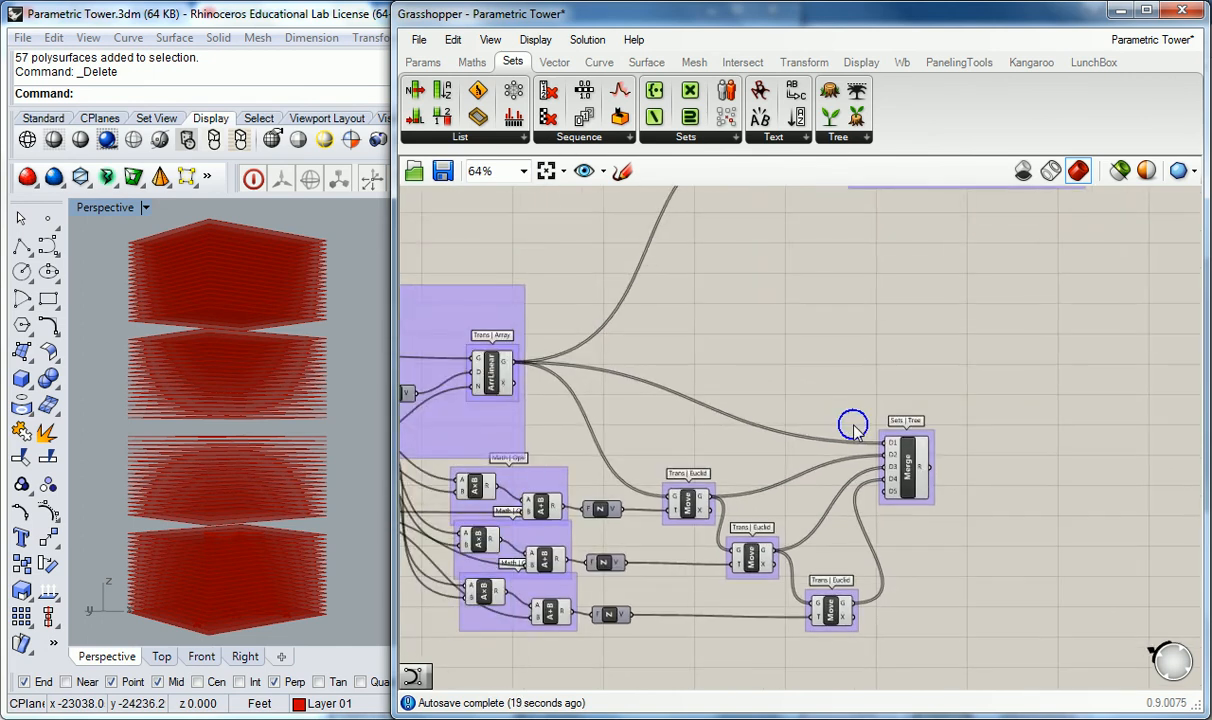
right_click_drag(812, 371, 778, 391)
right_click_drag(756, 285, 750, 310)
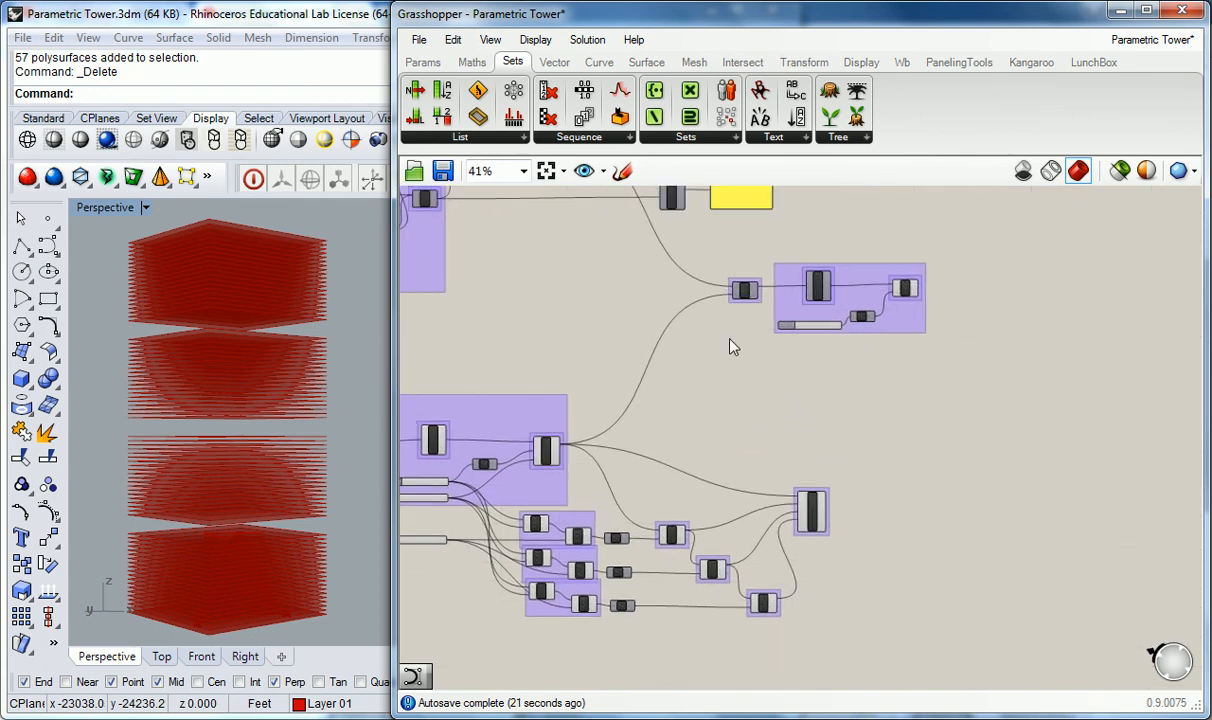
right_click_drag(711, 387, 772, 377)
scroll(739, 382, "up", 1)
right_click_drag(233, 410, 262, 470)
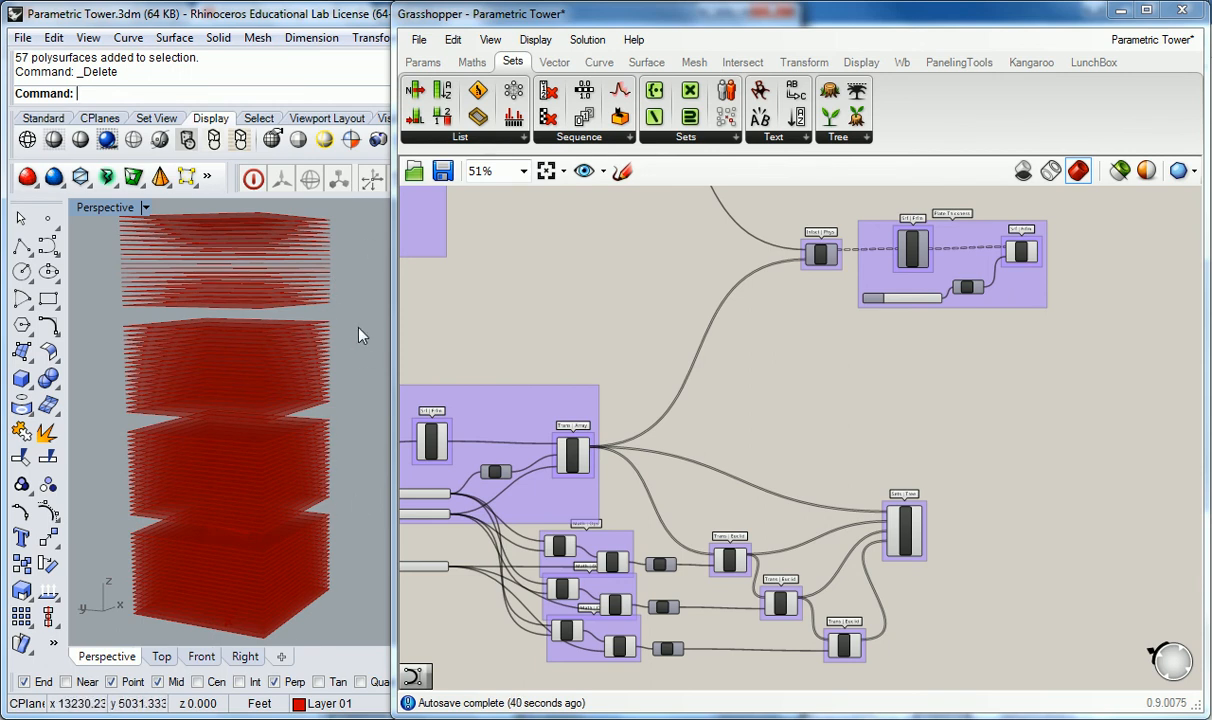
scroll(785, 366, "up", 2)
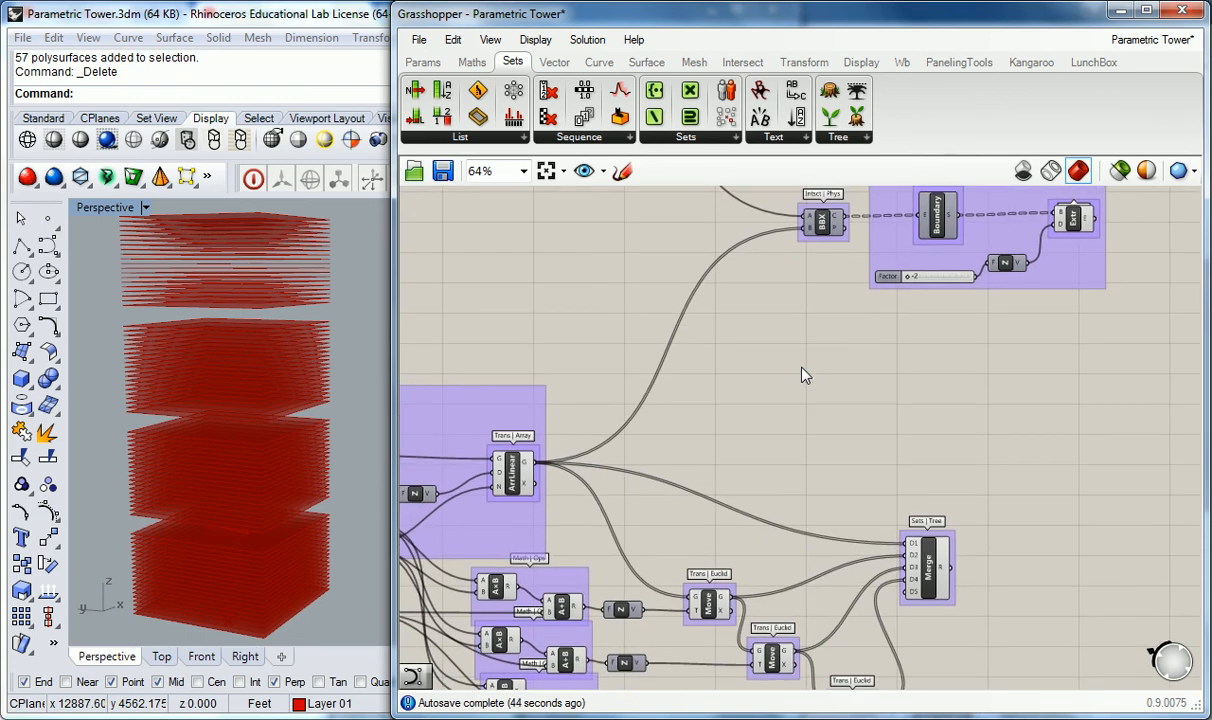
left_click(528, 477)
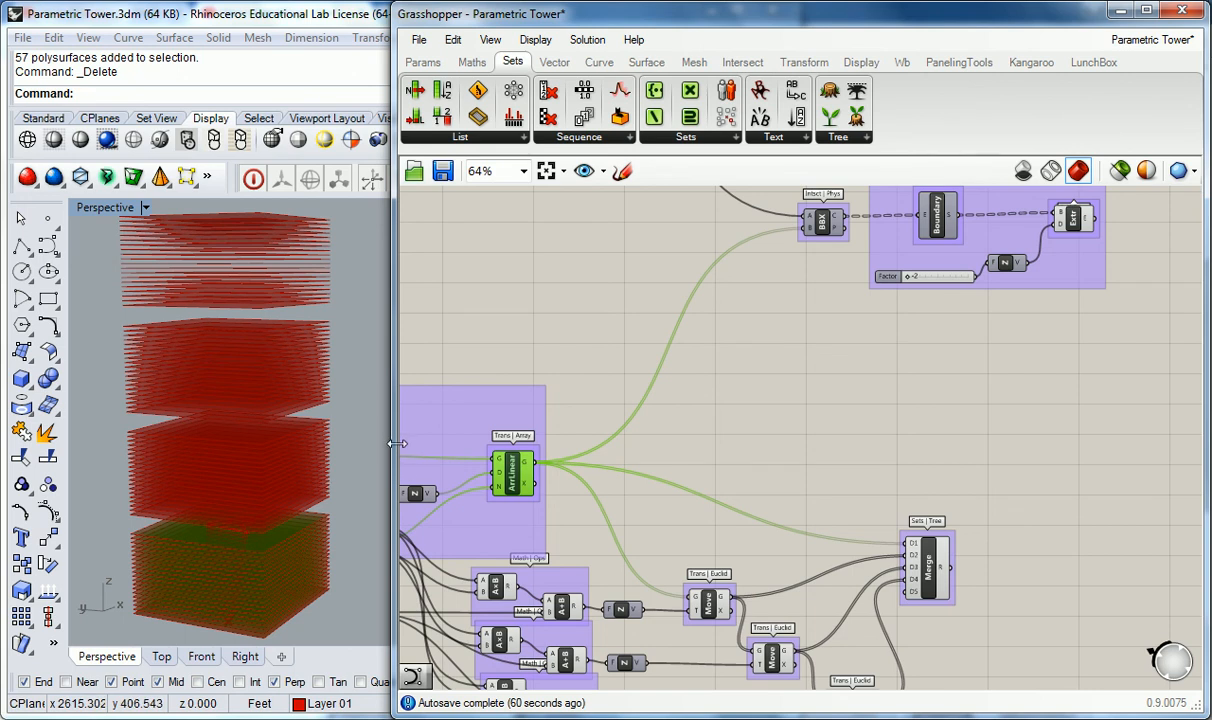
left_click(732, 461)
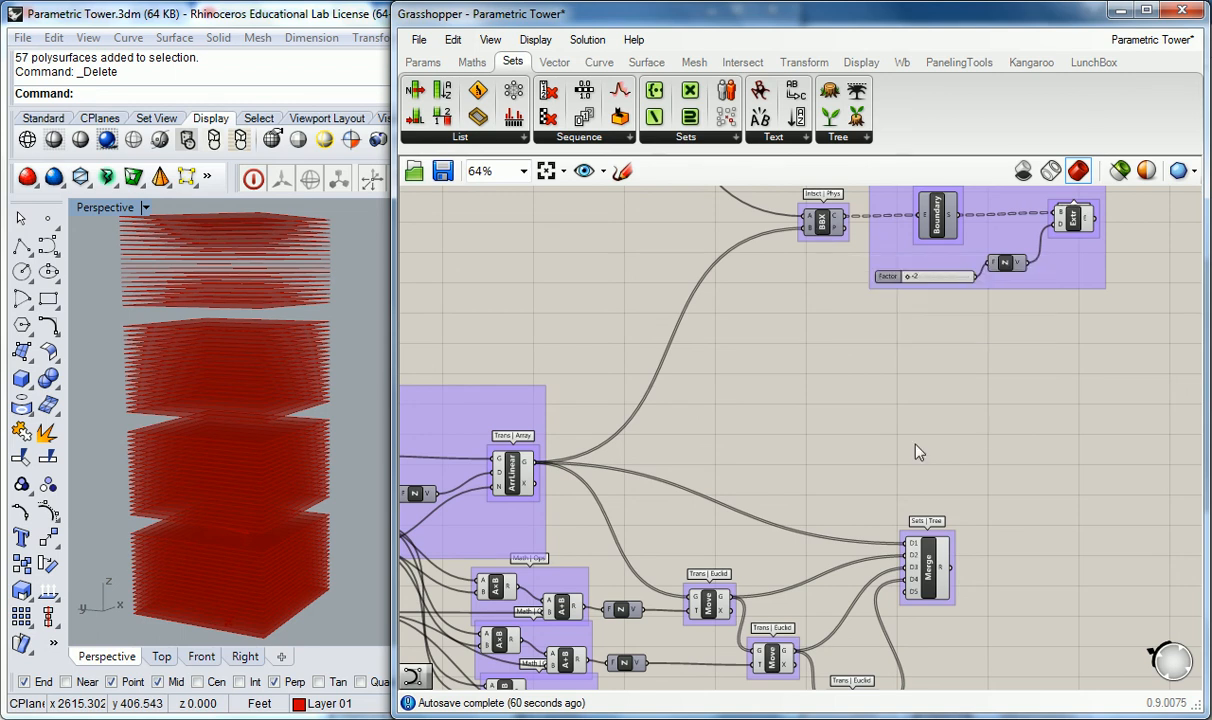
left_click_drag(950, 567, 806, 232)
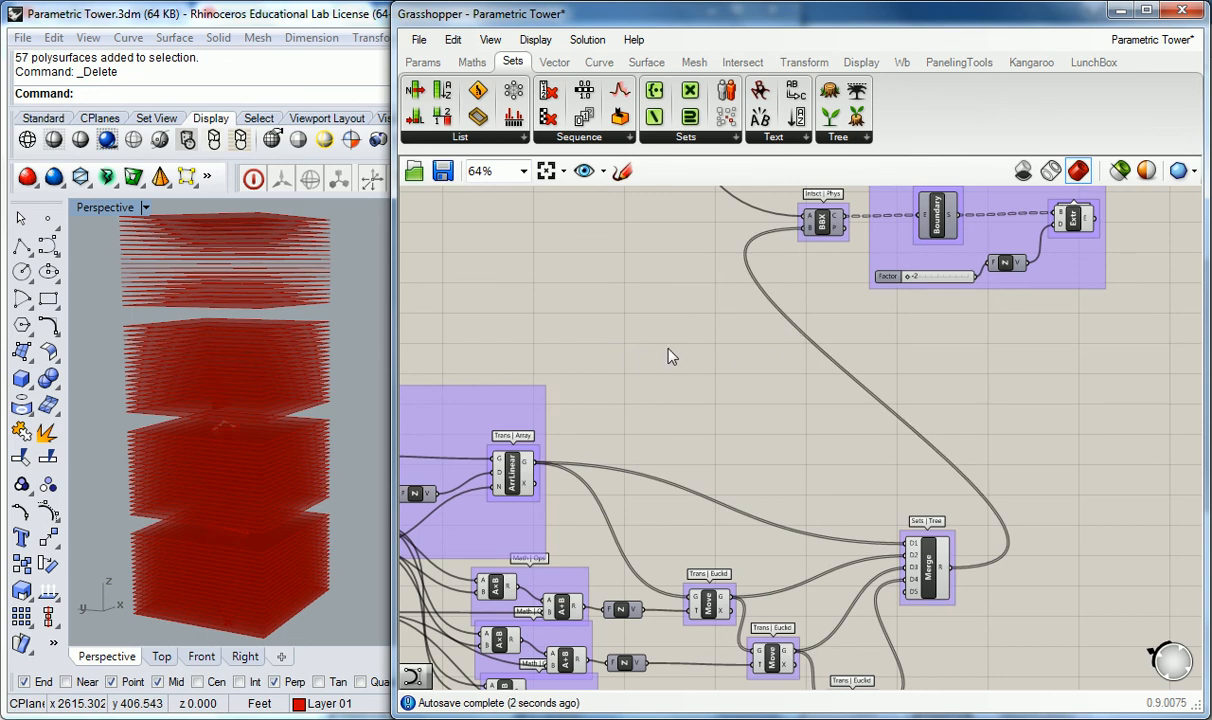
Step: Turn off preview for the array, Math, Move and Merge components so only the clipped tower shows
right_click_drag(252, 300, 250, 430)
right_click_drag(675, 460, 667, 443)
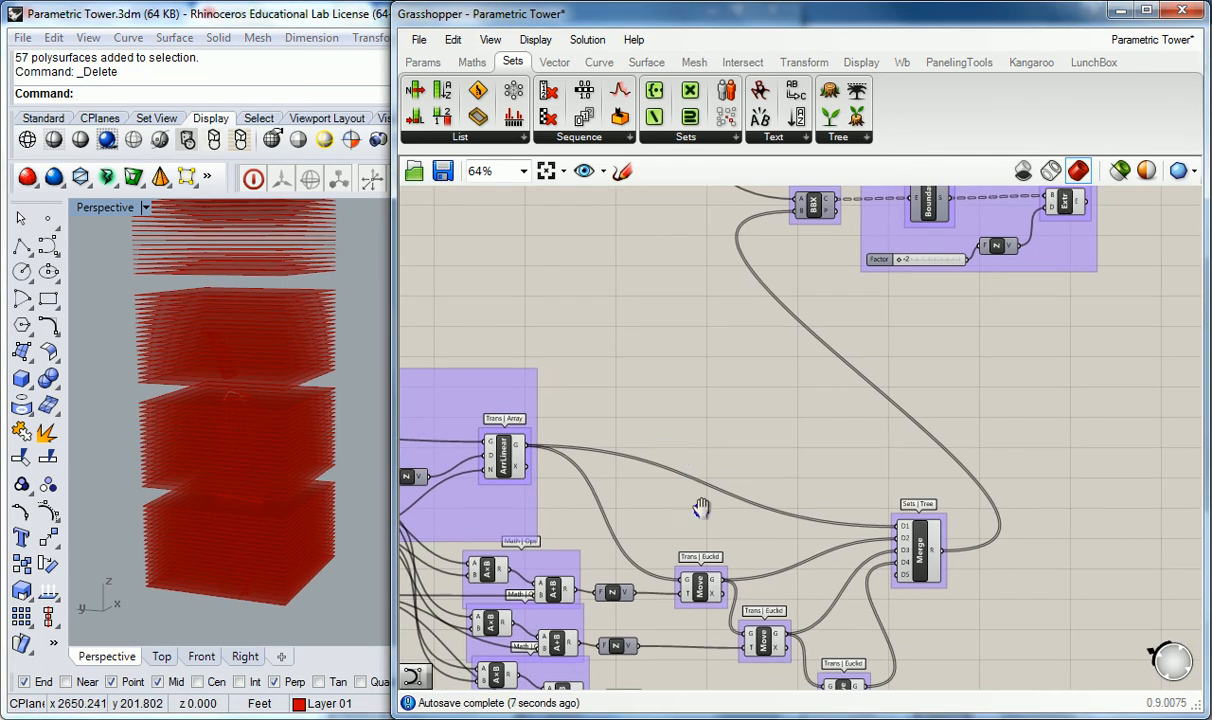
right_click_drag(701, 508, 685, 368)
left_click_drag(429, 205, 942, 666)
middle_click(906, 418)
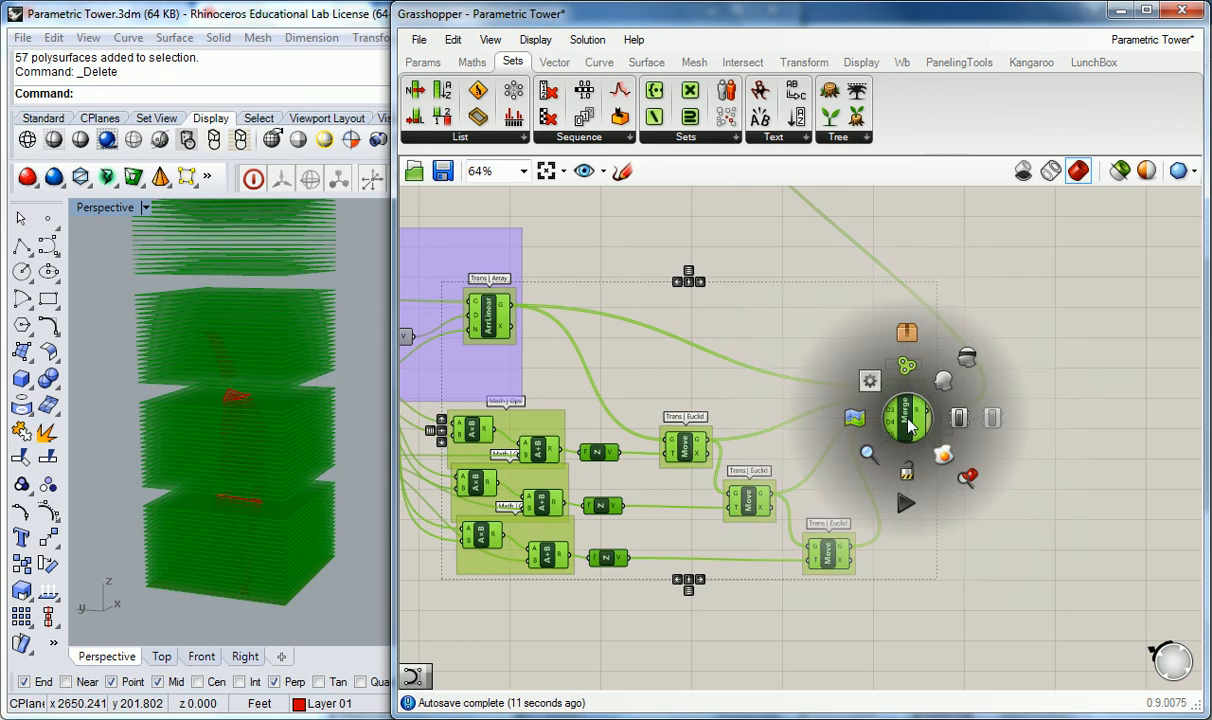
left_click(967, 365)
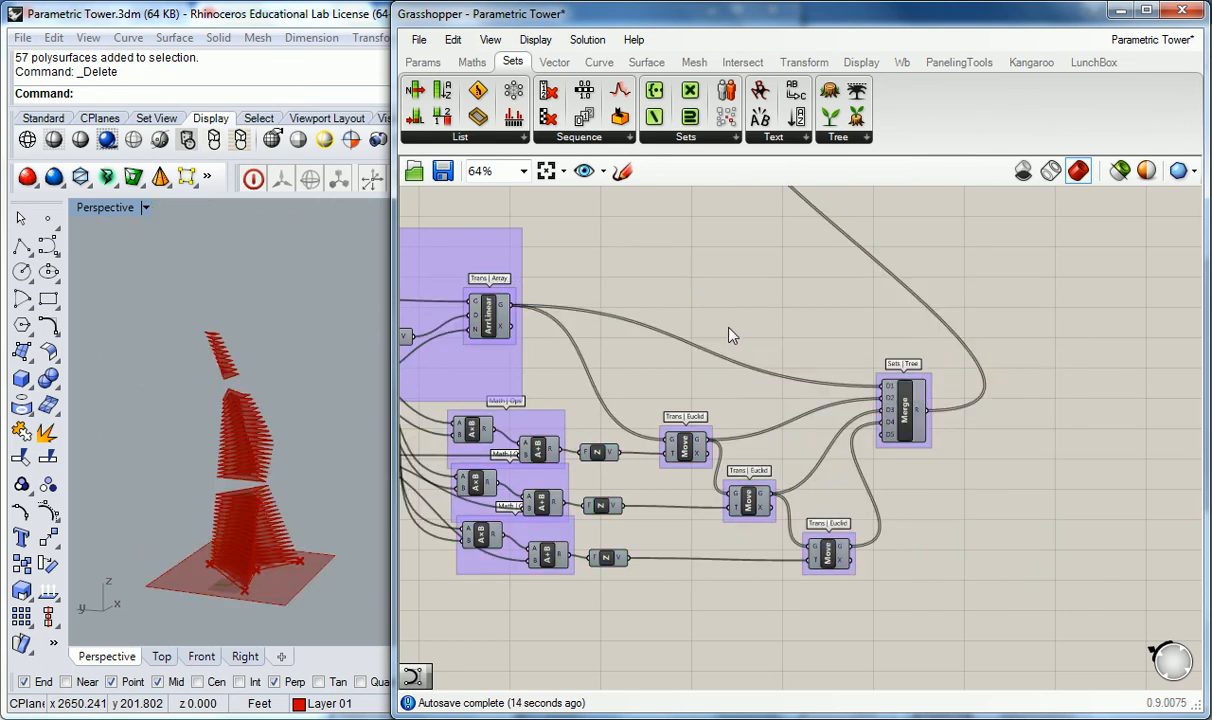
scroll(249, 455, "up", 3)
scroll(225, 445, "up", 4)
right_click_drag(213, 461, 278, 435)
scroll(282, 418, "down", 2)
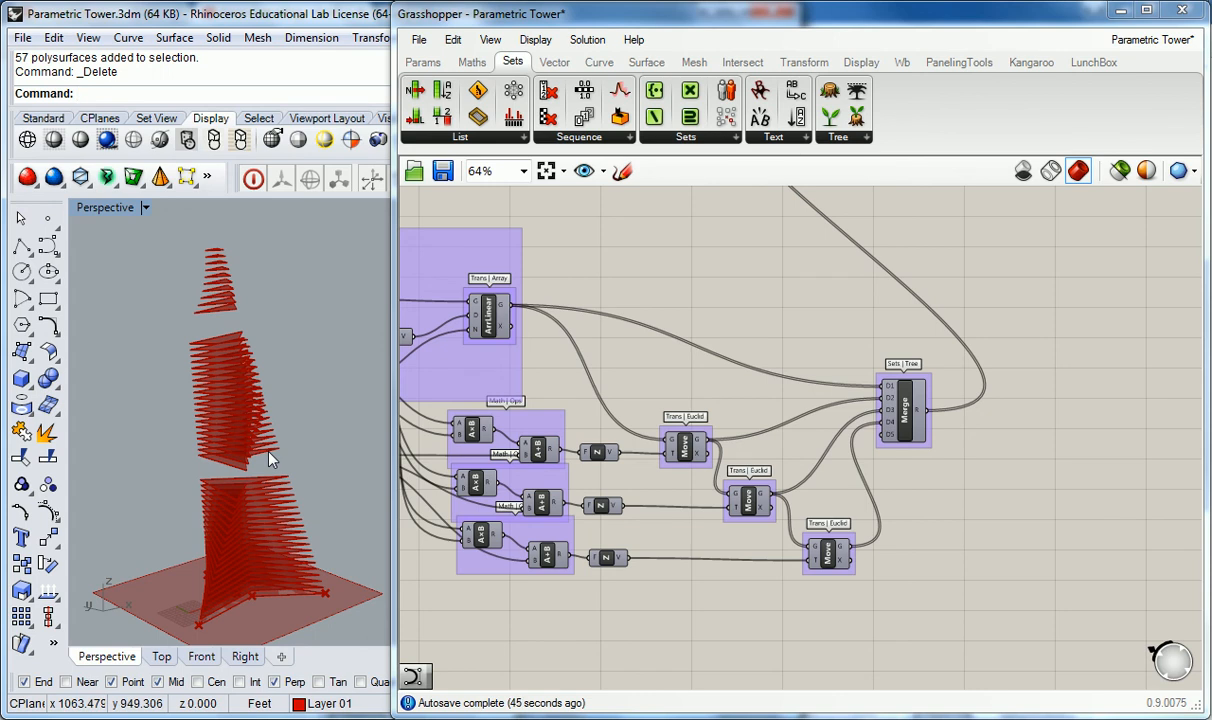
Step: Rewire the second Move so its geometry input takes the first Move's output instead of the linear array
right_click_drag(640, 595, 827, 557)
left_click(846, 436)
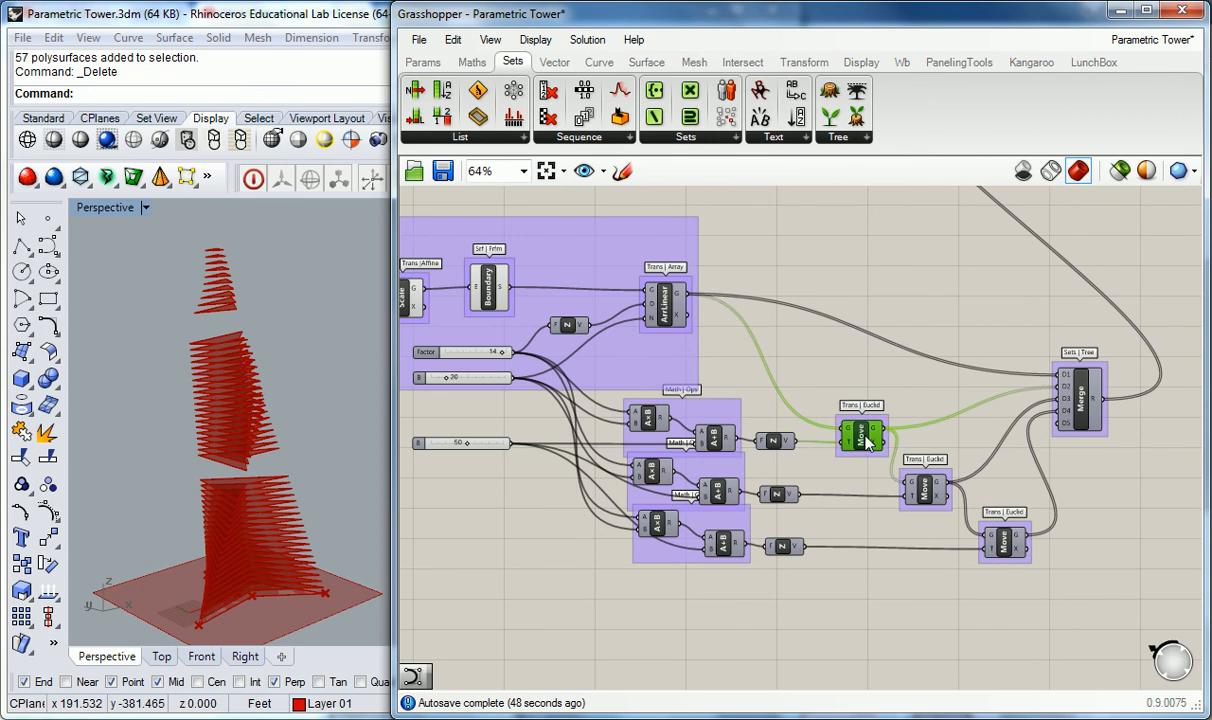
left_click_drag(866, 437, 864, 439)
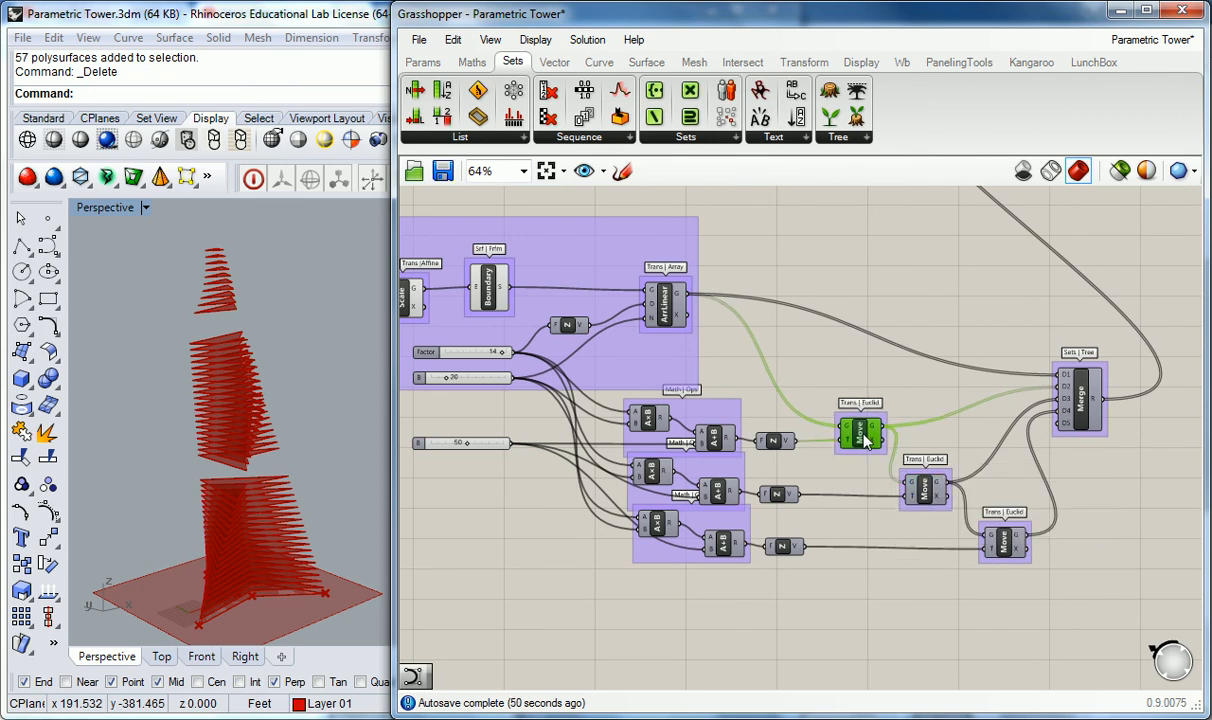
left_click(881, 378)
right_click_drag(881, 378, 818, 379)
left_click_drag(846, 488, 628, 300)
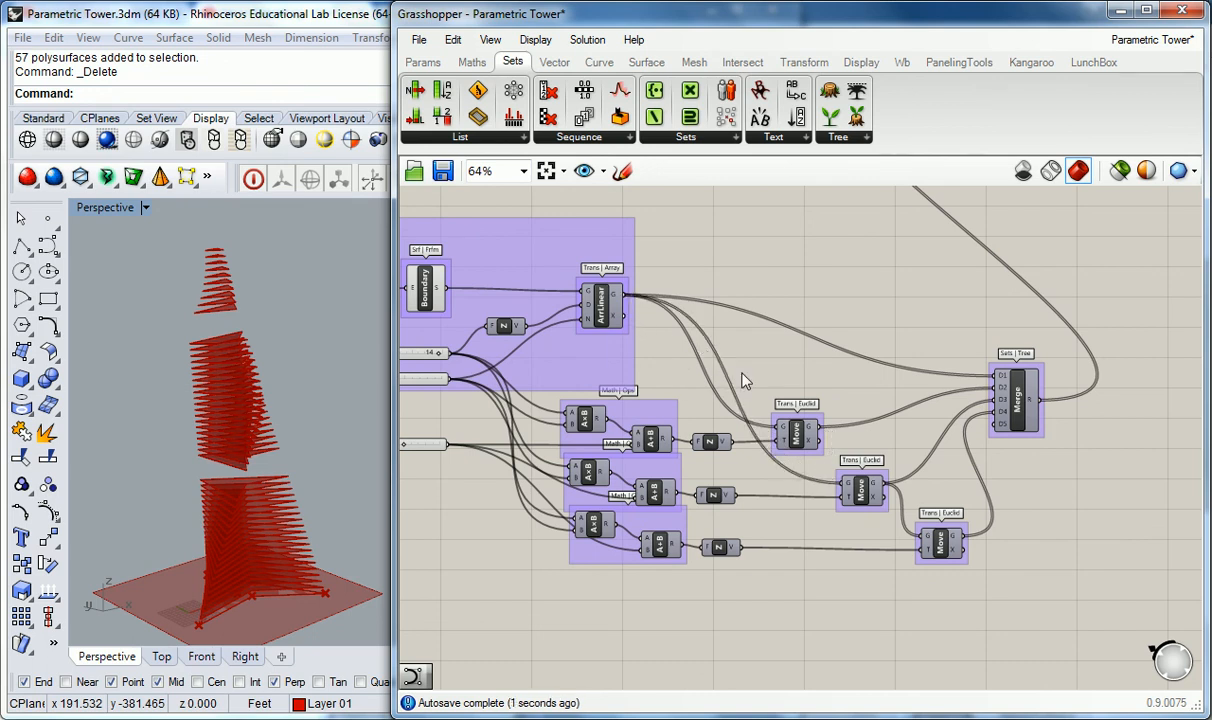
left_click(857, 496)
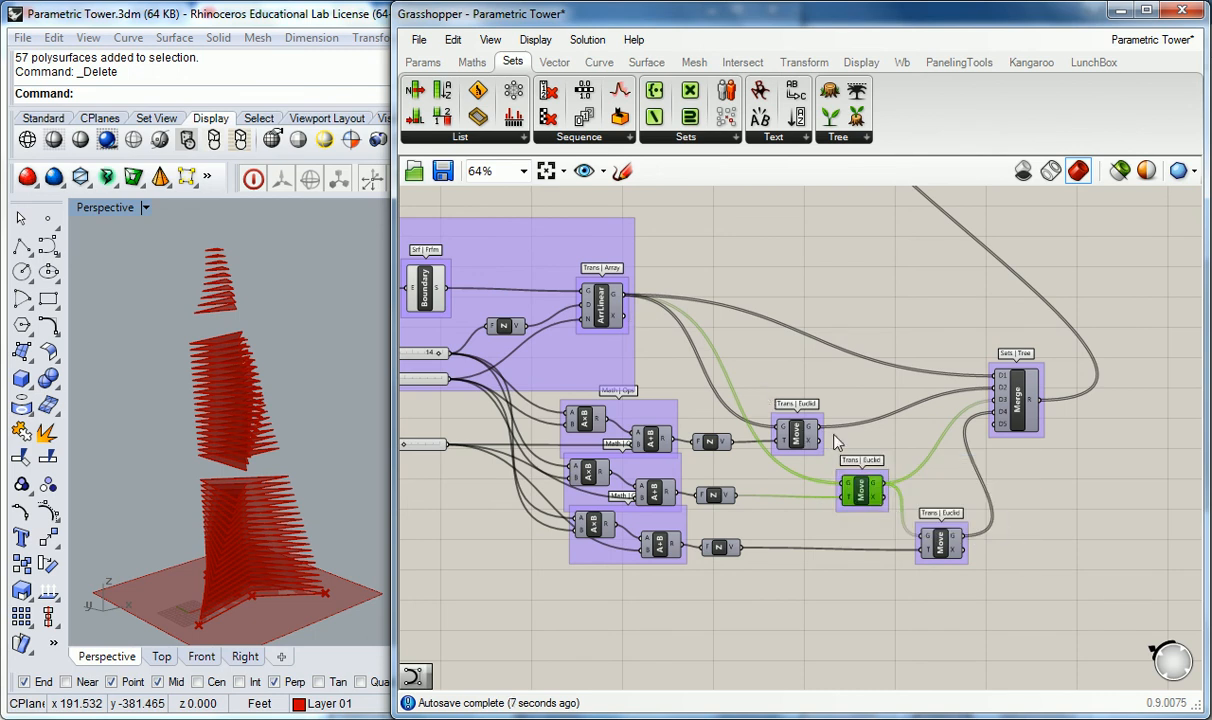
left_click_drag(820, 428, 843, 488)
Step: Reposition the Merge component lower so it sits level with the chain of Move components
left_click(826, 410)
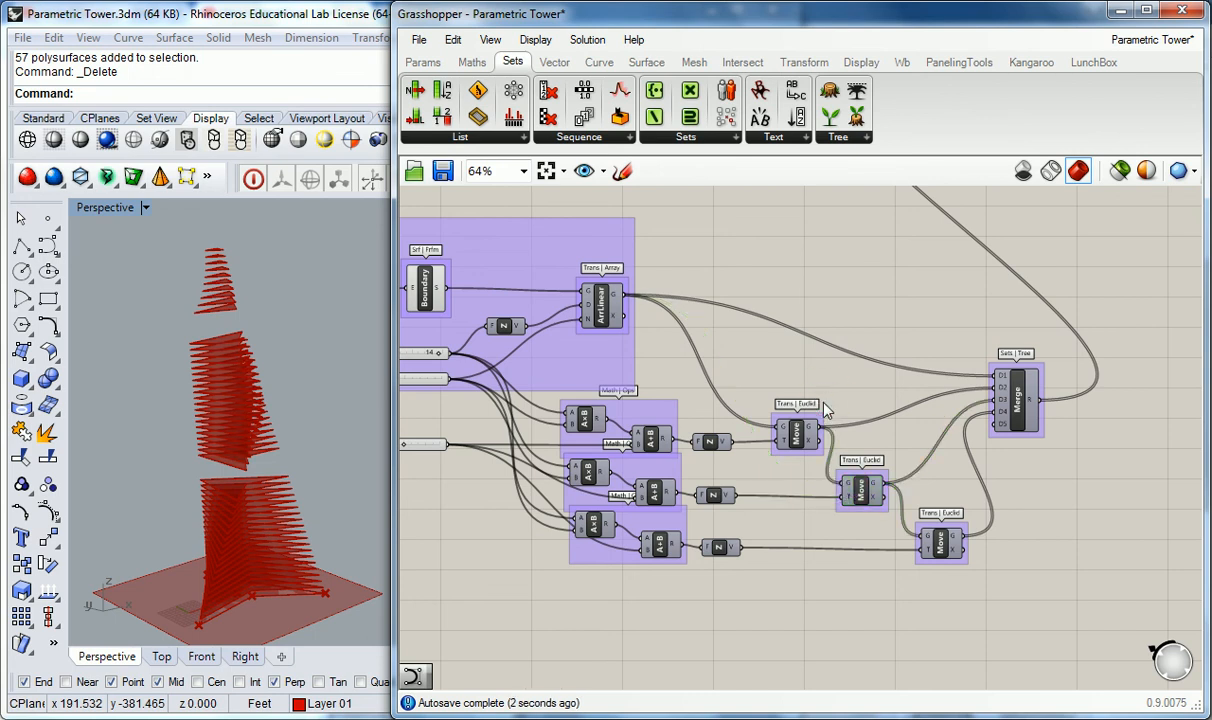
right_click_drag(836, 406, 818, 406)
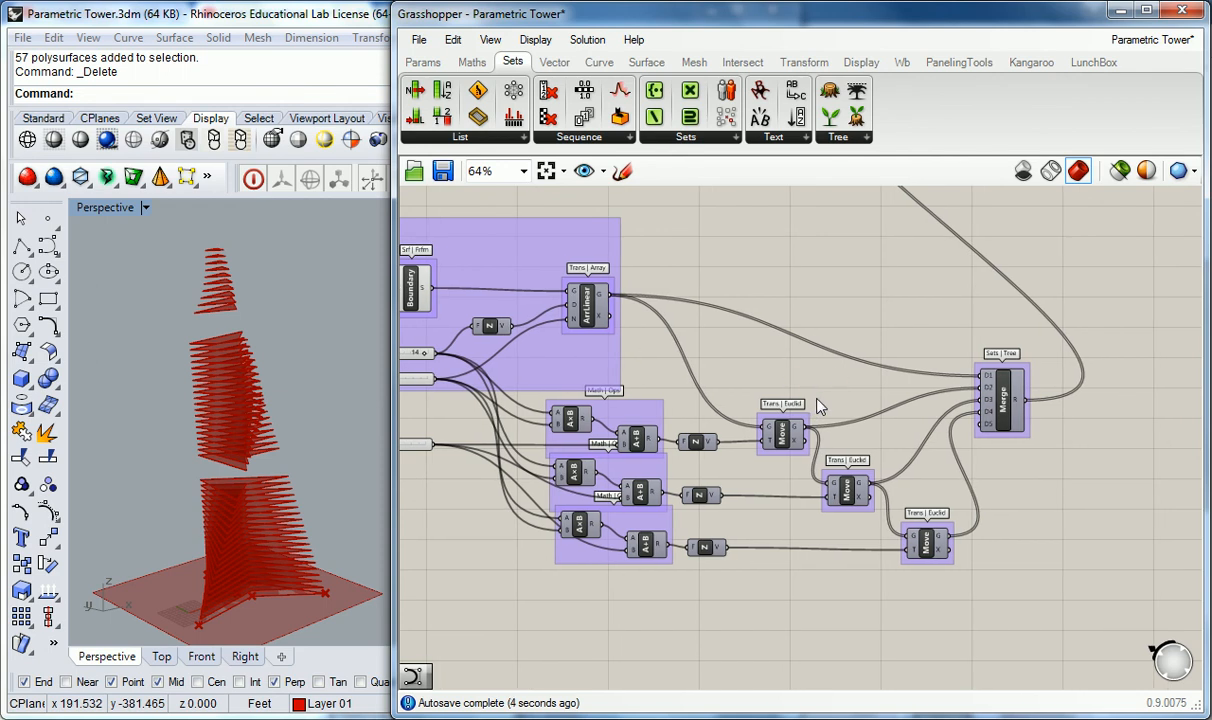
left_click_drag(917, 545, 917, 541)
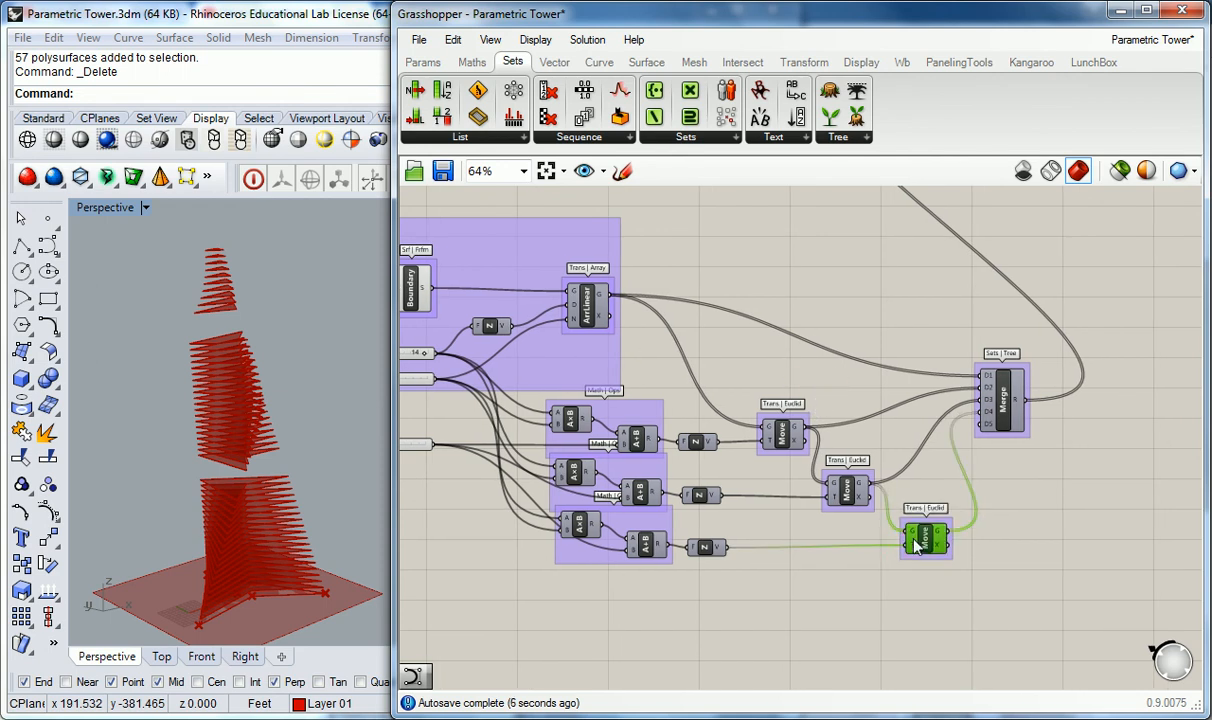
left_click_drag(1015, 428, 1018, 478)
left_click(915, 340)
scroll(790, 275, "down", 3)
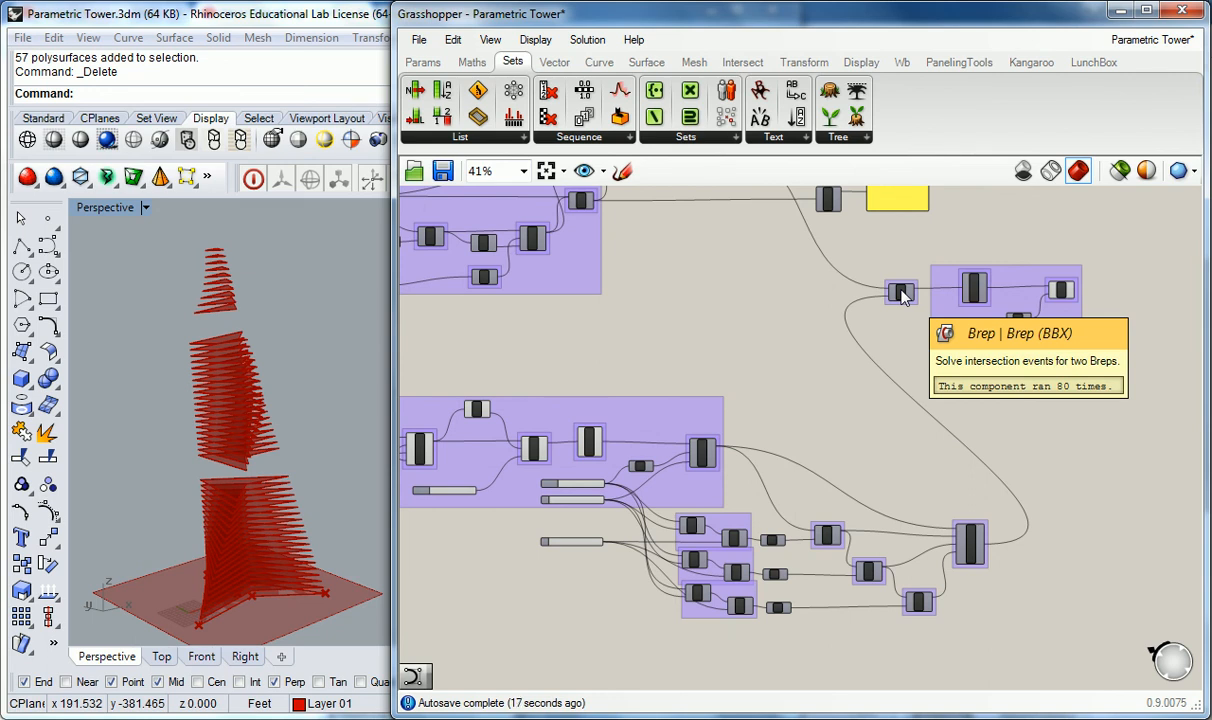
scroll(801, 403, "up", 3)
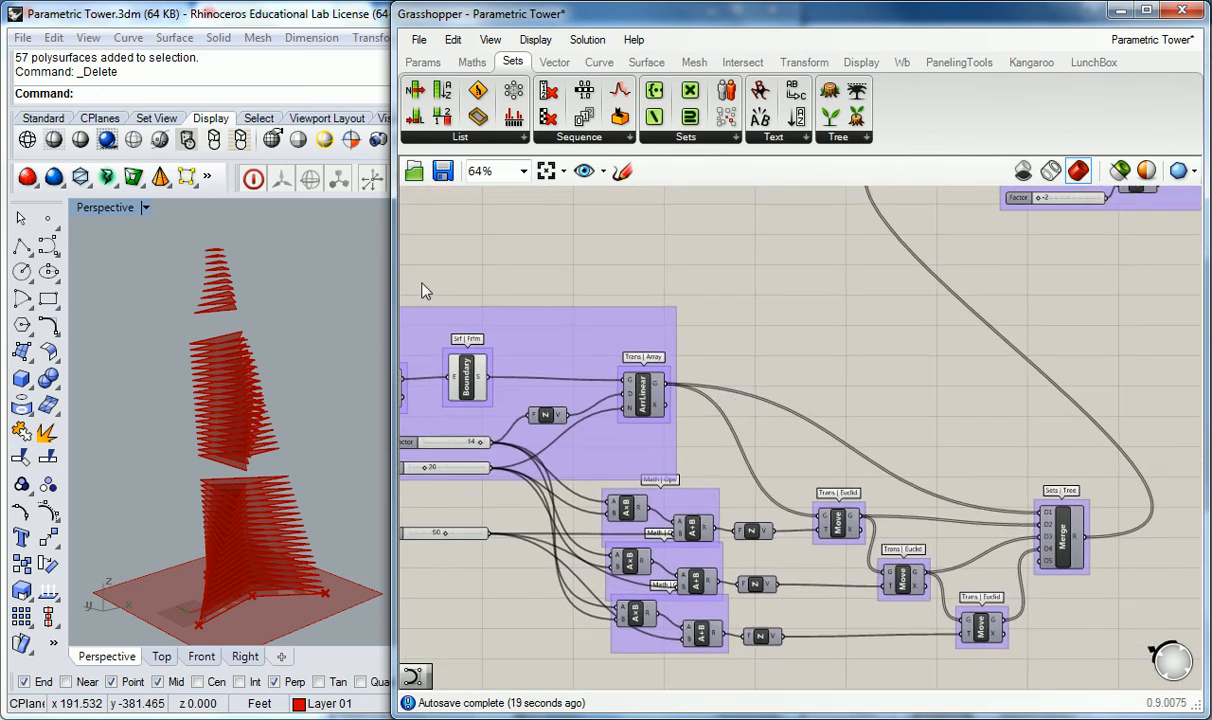
Step: Widen the Grasshopper window and inspect the layout around the Merge and the clipping components
mouse_move(317, 312)
right_mouse_down("shift")
mouse_move(299, 291)
mouse_move(271, 328)
mouse_move(310, 312)
right_mouse_up("shift")
left_click_drag(392, 301, 362, 301)
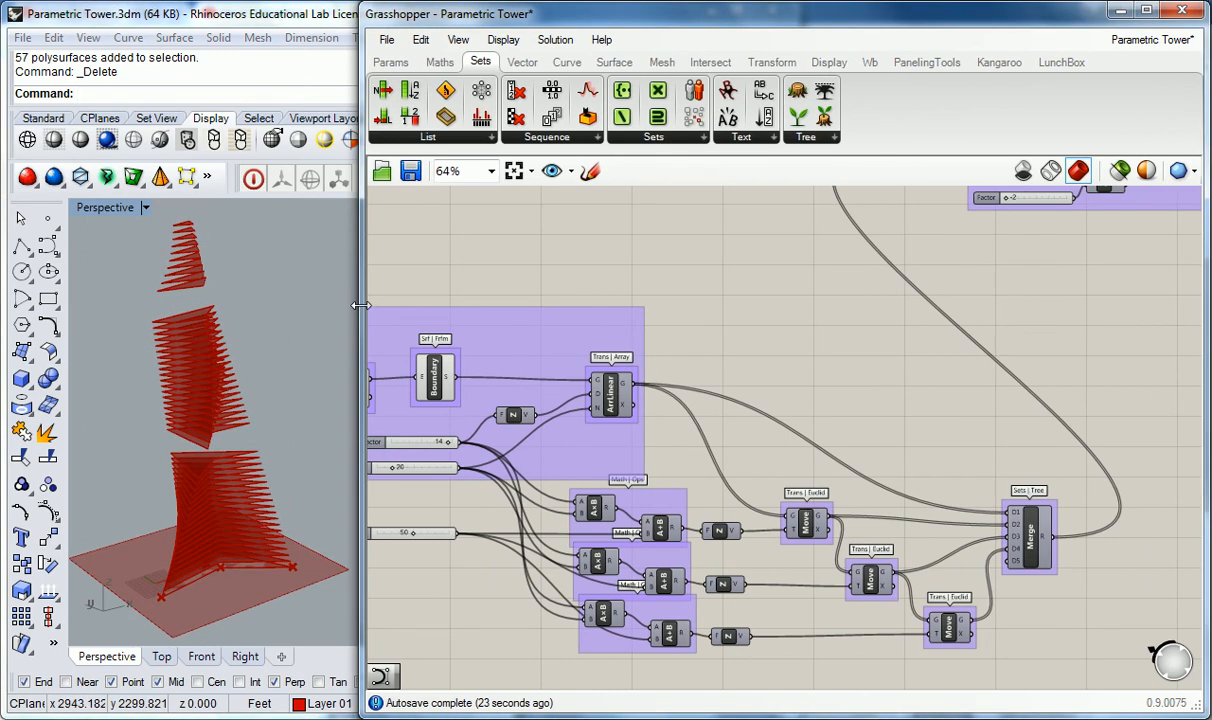
scroll(900, 350, "down", 3)
scroll(860, 360, "up", 2)
left_click_drag(1100, 216, 838, 310)
left_click_drag(863, 265, 989, 461)
right_click_drag(754, 451, 690, 281)
left_click_drag(360, 300, 330, 303)
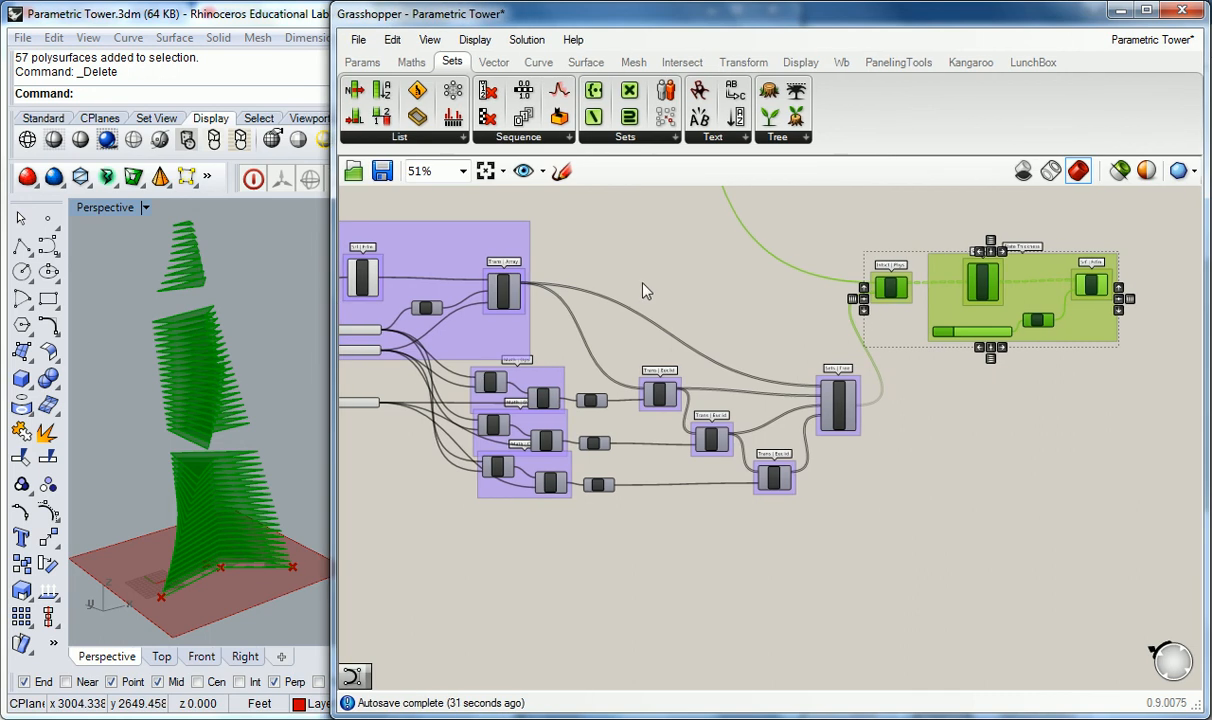
left_click(644, 282)
scroll(680, 264, "up", 1)
right_click_drag(706, 265, 676, 259)
right_click_drag(265, 310, 243, 308, "shift")
Step: Rearrange the Move and Merge components into a compact layout next to the clipping group
right_click_drag(561, 281, 552, 290)
left_click_drag(771, 356, 579, 412)
left_click_drag(677, 487, 643, 447)
left_click_drag(758, 537, 709, 491)
left_click_drag(840, 467, 767, 446)
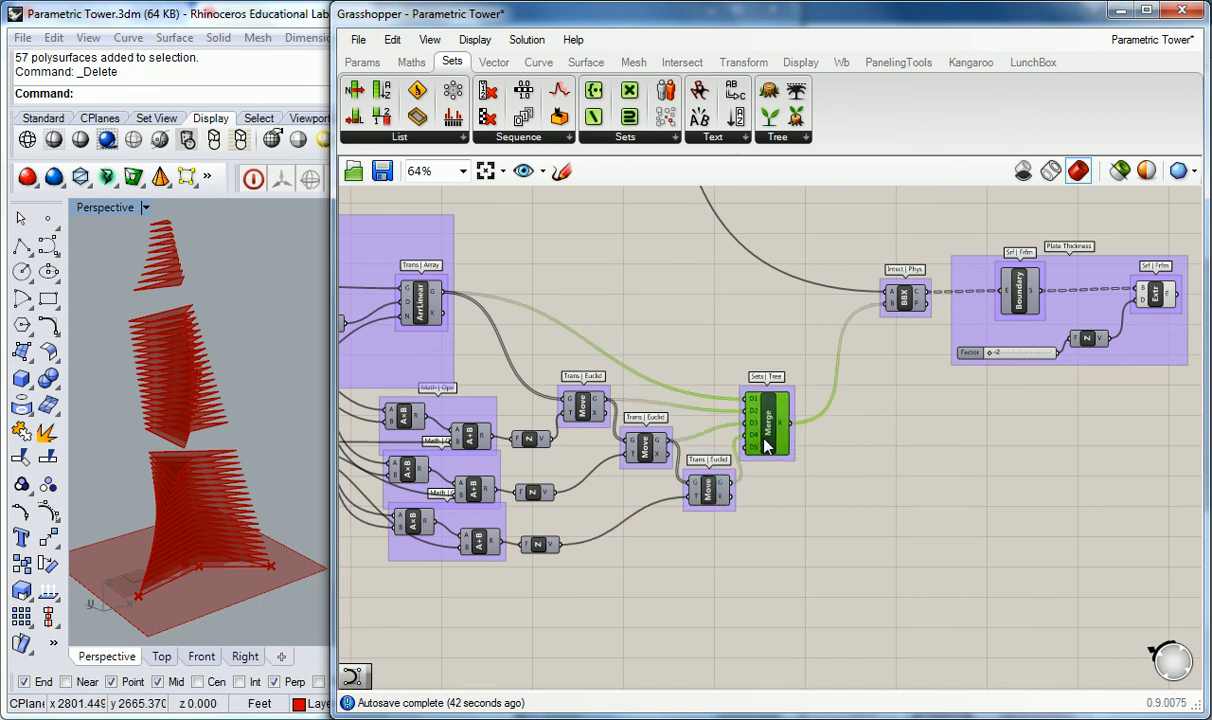
right_click_drag(582, 405, 682, 435)
left_click_drag(331, 427, 298, 425)
right_click_drag(835, 321, 789, 345)
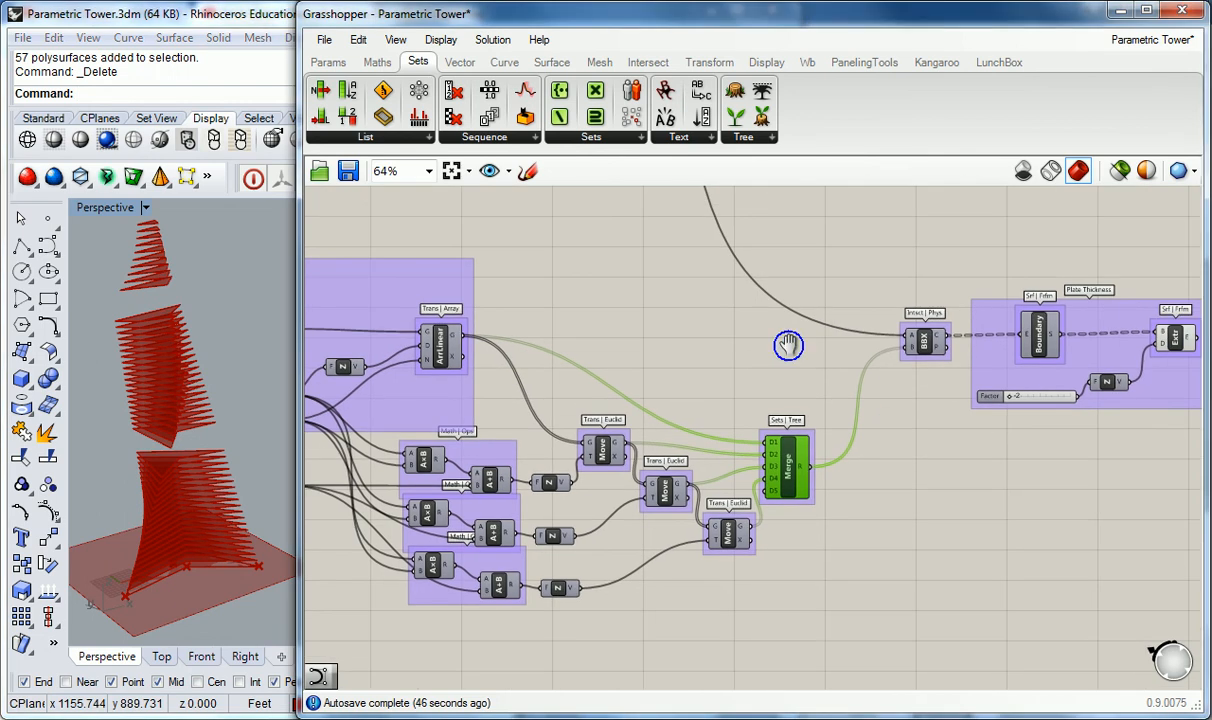
Step: Reposition the array and clipping component groups to tidy the canvas around the Merge
right_click_drag(942, 303, 701, 300)
left_click_drag(1017, 249, 640, 423)
left_click_drag(684, 342, 565, 343)
left_click(476, 279)
right_click_drag(476, 279, 840, 282)
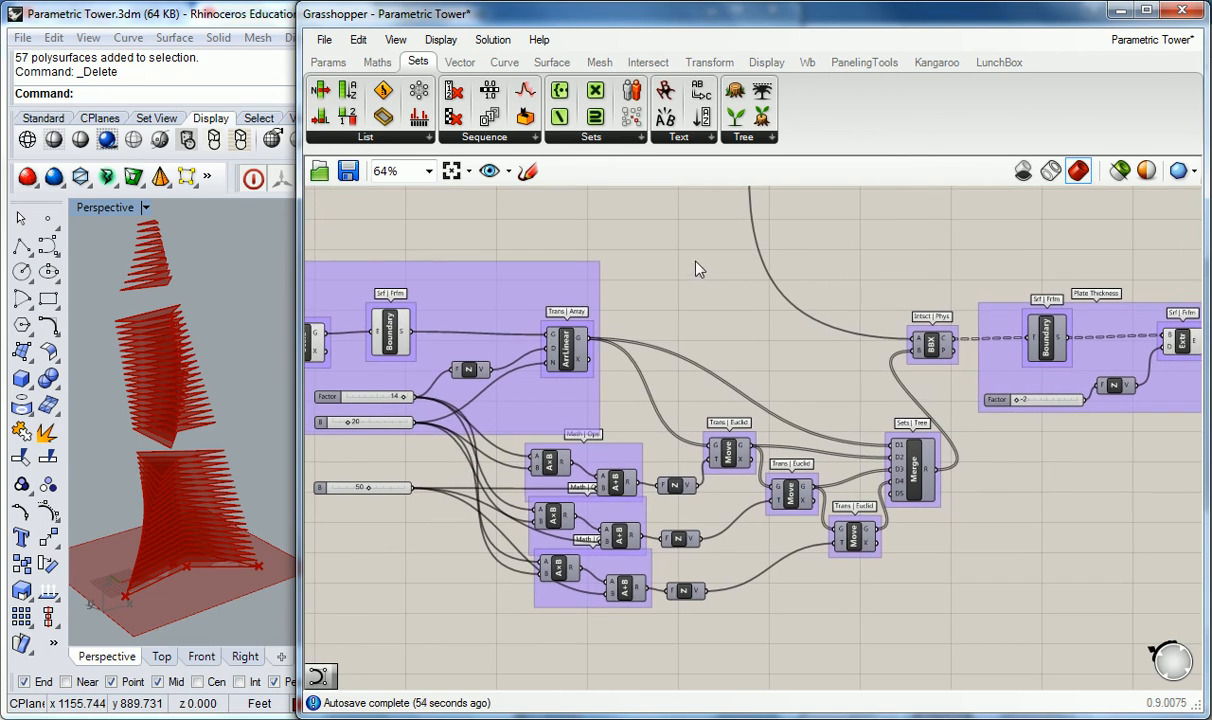
right_click_drag(714, 346, 710, 294)
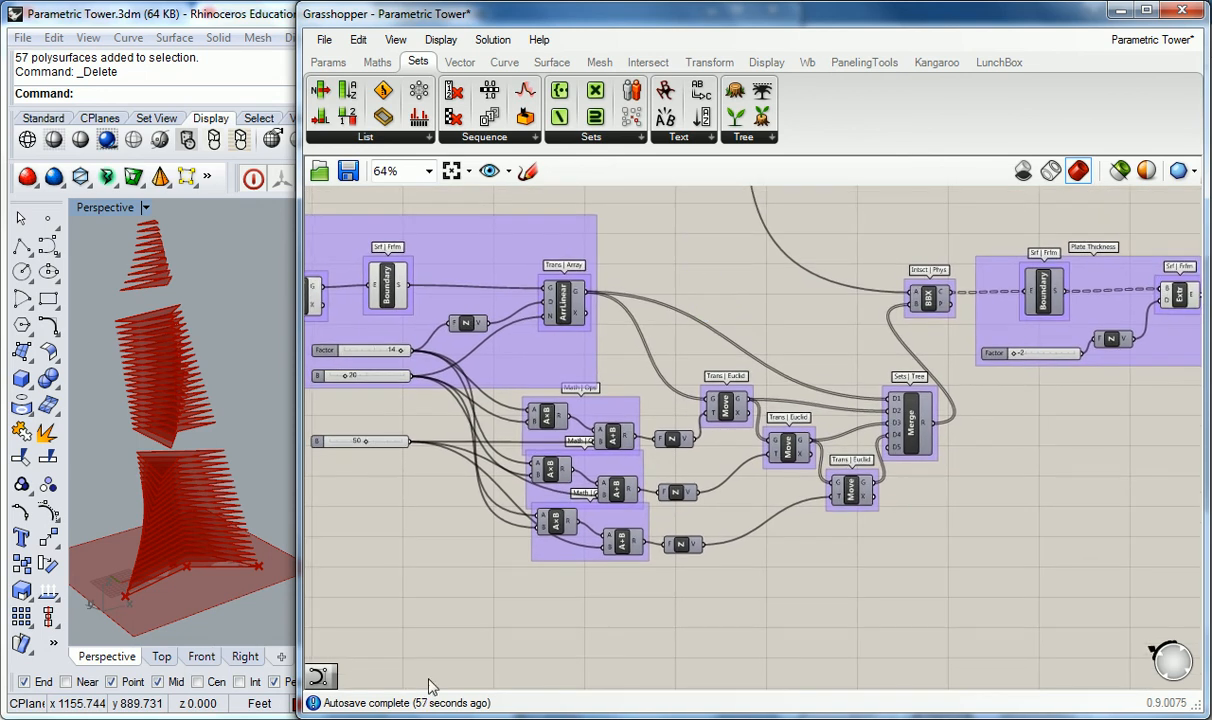